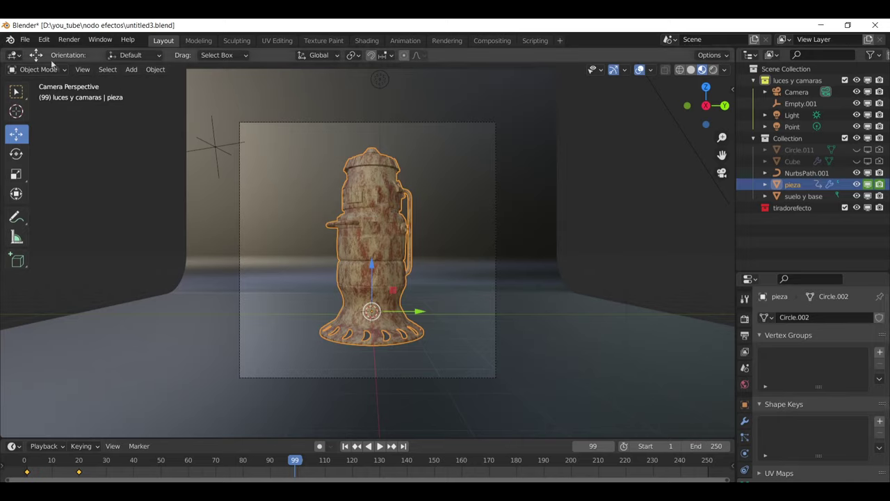
- Check the keyboard and mouse mapping in Preferences, then close the window
{"action": "left_click", "coordinate": [45, 41]}
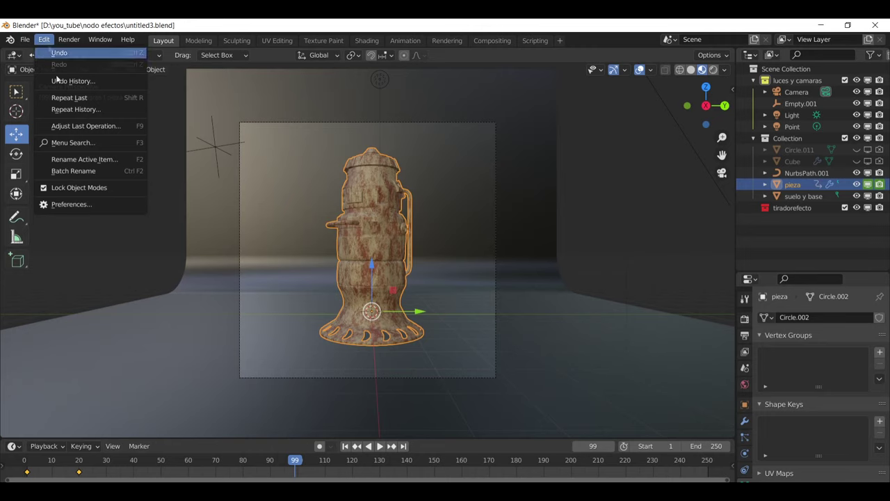
{"action": "left_click", "coordinate": [72, 209]}
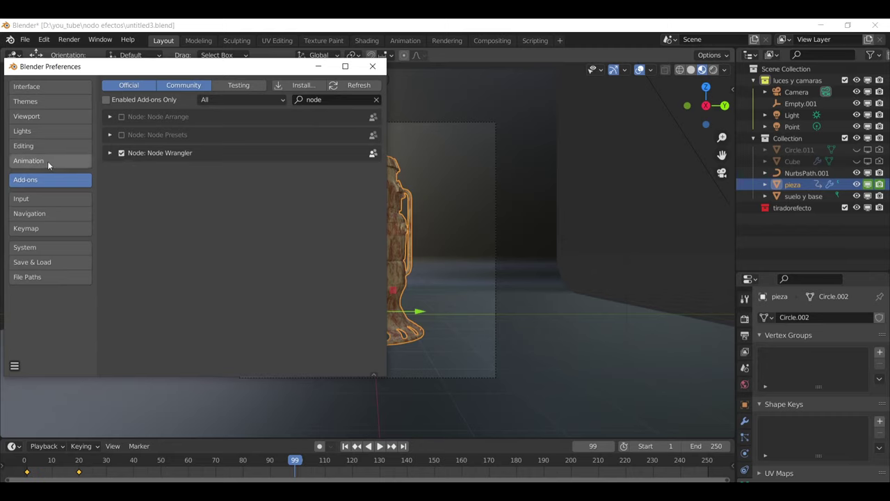
{"action": "left_click", "coordinate": [28, 230]}
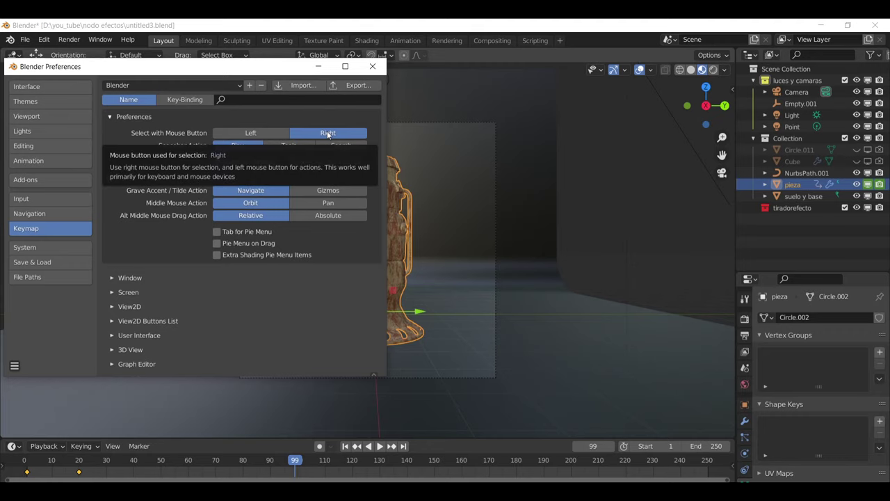
{"action": "left_click", "coordinate": [372, 66]}
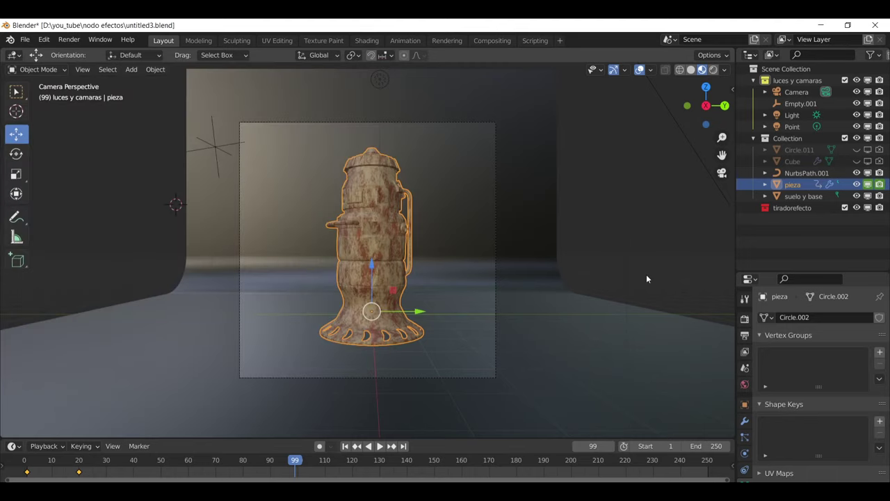
- Select tiradorefecto in the Outliner, then select pieza in the Shading workspace to show its material
{"action": "left_click", "coordinate": [819, 80]}
{"action": "left_click", "coordinate": [793, 138]}
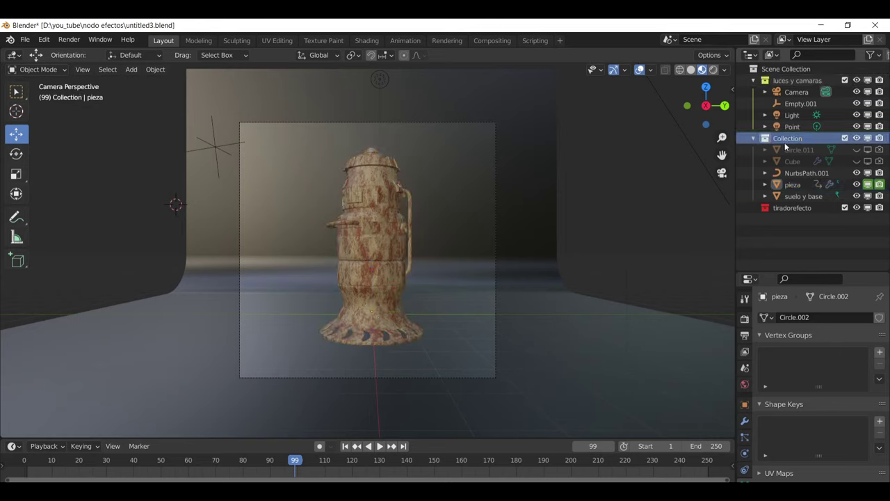
{"action": "left_click", "coordinate": [779, 208]}
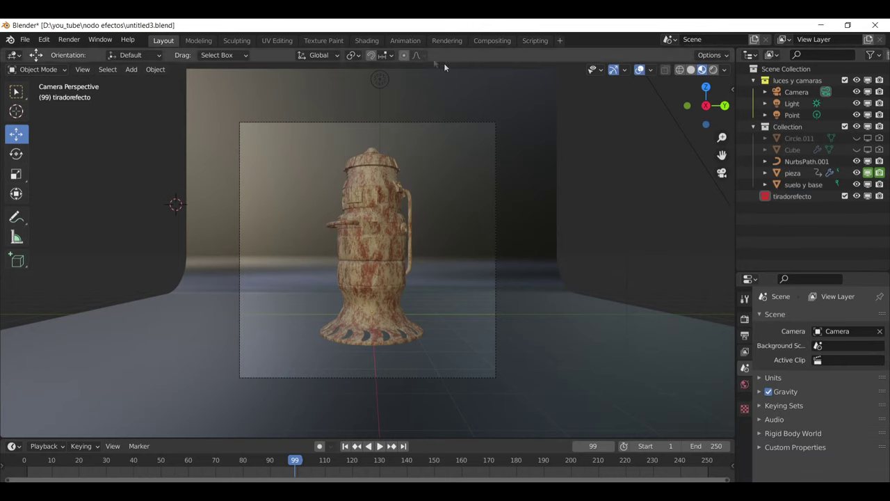
{"action": "left_click", "coordinate": [366, 40]}
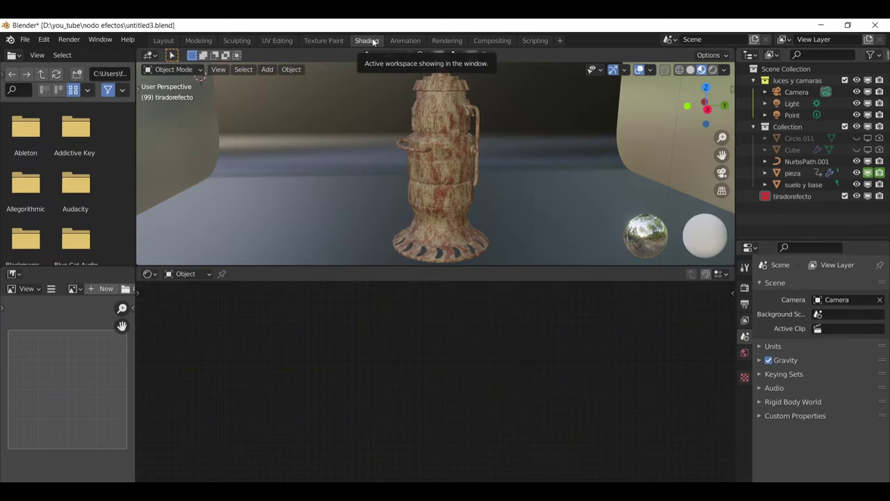
{"action": "left_click", "coordinate": [457, 165]}
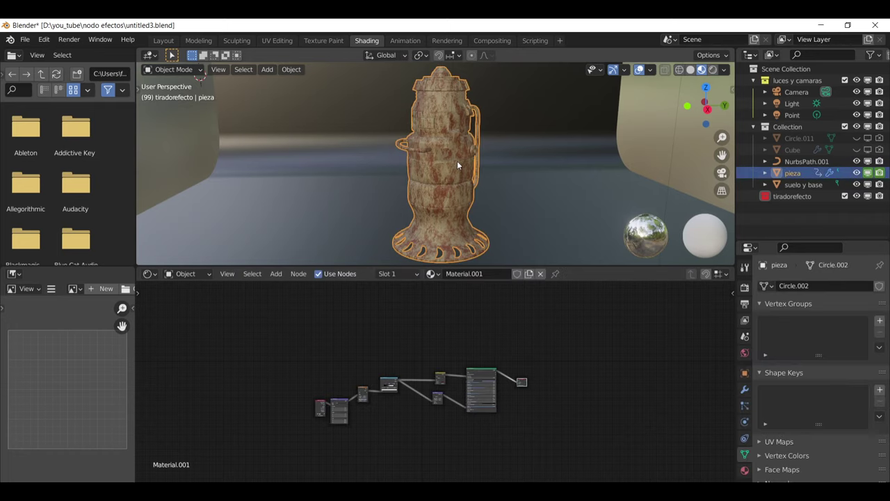
- Enlarge the node editor and frame all of Material.001's nodes
{"action": "scroll", "coordinate": [491, 331], "scroll_direction": "up", "scroll_amount": 3}
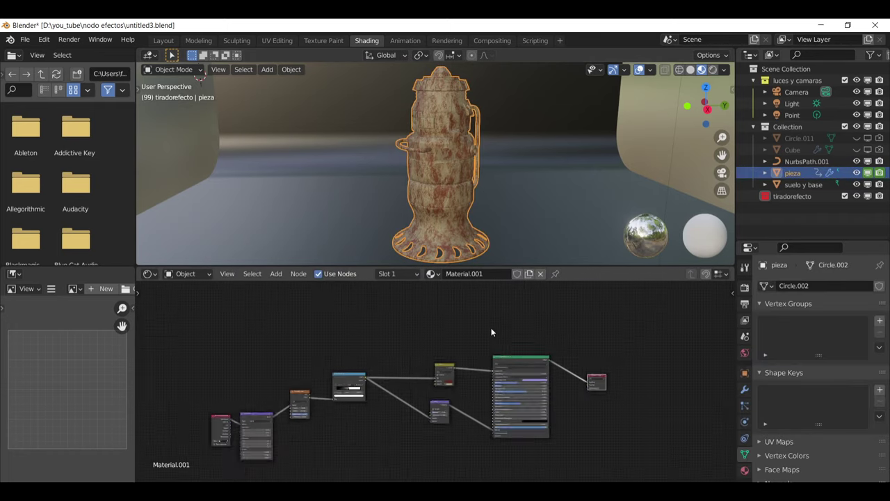
{"action": "scroll", "coordinate": [490, 331], "scroll_direction": "up", "scroll_amount": 2}
{"action": "scroll", "coordinate": [534, 347], "scroll_direction": "up", "scroll_amount": 1}
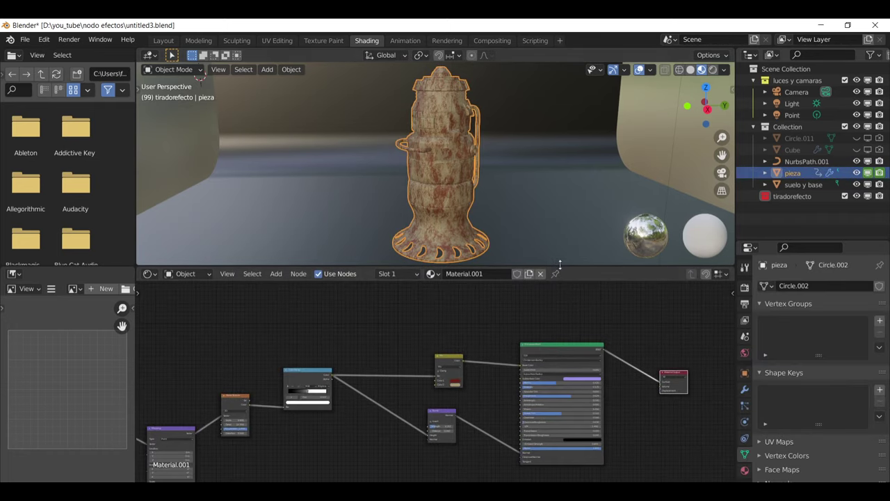
{"action": "left_click_drag", "start_coordinate": [559, 264], "coordinate": [563, 190]}
{"action": "scroll", "coordinate": [575, 254], "scroll_direction": "up", "scroll_amount": 2}
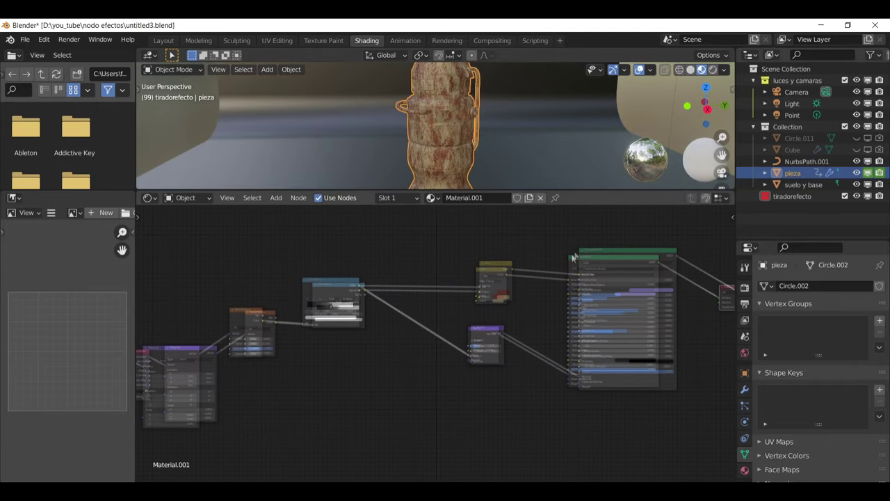
{"action": "key", "text": "Home"}
{"action": "scroll", "coordinate": [484, 138], "scroll_direction": "up", "scroll_amount": 1}
{"action": "scroll", "coordinate": [484, 138], "scroll_direction": "up", "scroll_amount": 1}
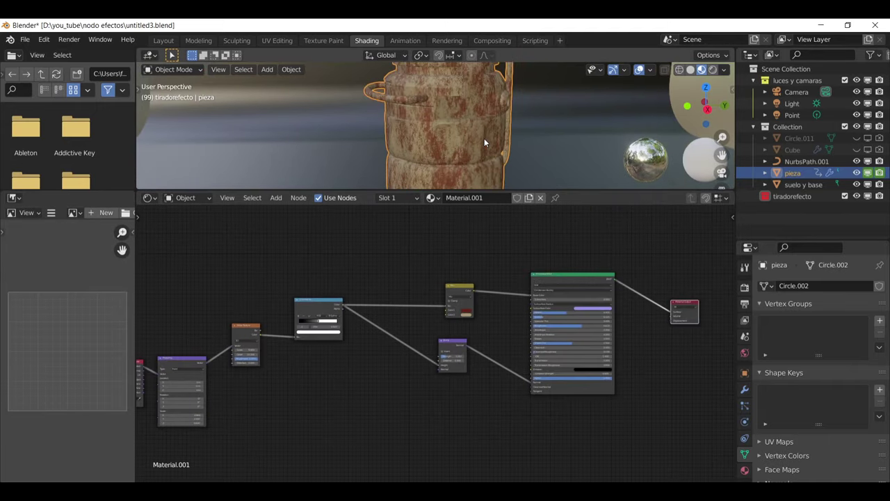
{"action": "scroll", "coordinate": [484, 138], "scroll_direction": "up", "scroll_amount": 2}
{"action": "scroll", "coordinate": [485, 137], "scroll_direction": "up", "scroll_amount": 1}
{"action": "scroll", "coordinate": [485, 138], "scroll_direction": "down", "scroll_amount": 2}
{"action": "scroll", "coordinate": [484, 137], "scroll_direction": "down", "scroll_amount": 1}
{"action": "middle_click_drag", "start_coordinate": [511, 312], "coordinate": [447, 295]}
- Move the Bump node down below its links
{"action": "left_click_drag", "start_coordinate": [397, 331], "coordinate": [396, 378]}
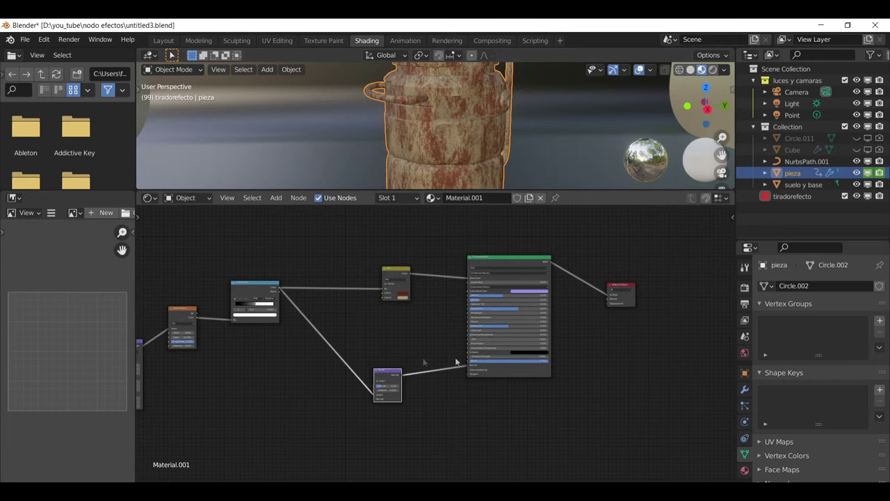
{"action": "scroll", "coordinate": [604, 361], "scroll_direction": "up", "scroll_amount": 1}
{"action": "scroll", "coordinate": [368, 368], "scroll_direction": "left", "scroll_amount": 3}
{"action": "scroll", "coordinate": [330, 310], "scroll_direction": "left", "scroll_amount": 2}
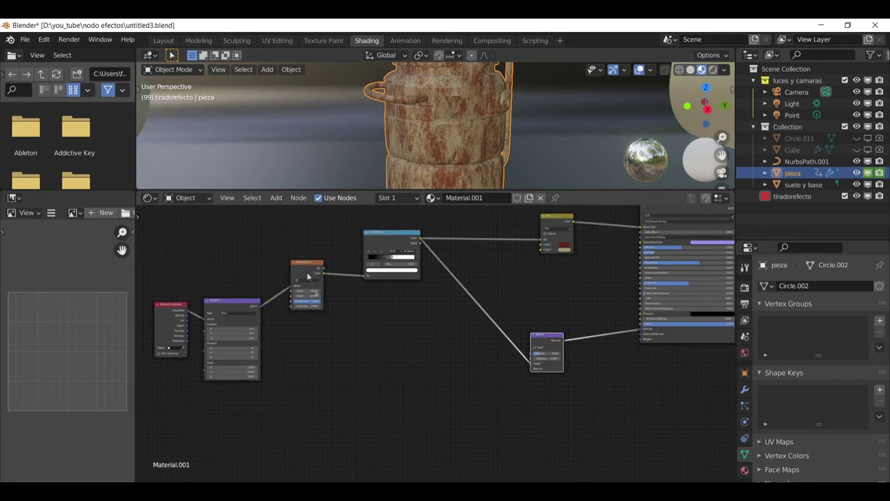
{"action": "scroll", "coordinate": [315, 292], "scroll_direction": "up", "scroll_amount": 2}
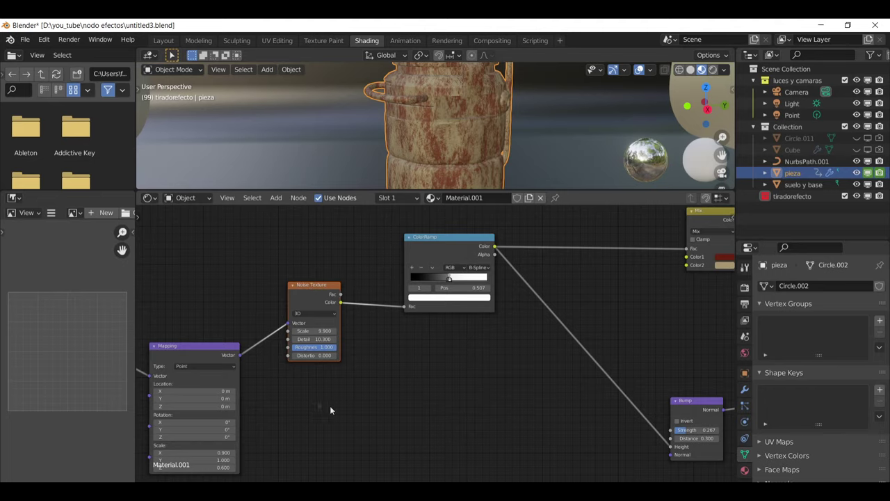
{"action": "middle_click_drag", "start_coordinate": [412, 357], "coordinate": [368, 360]}
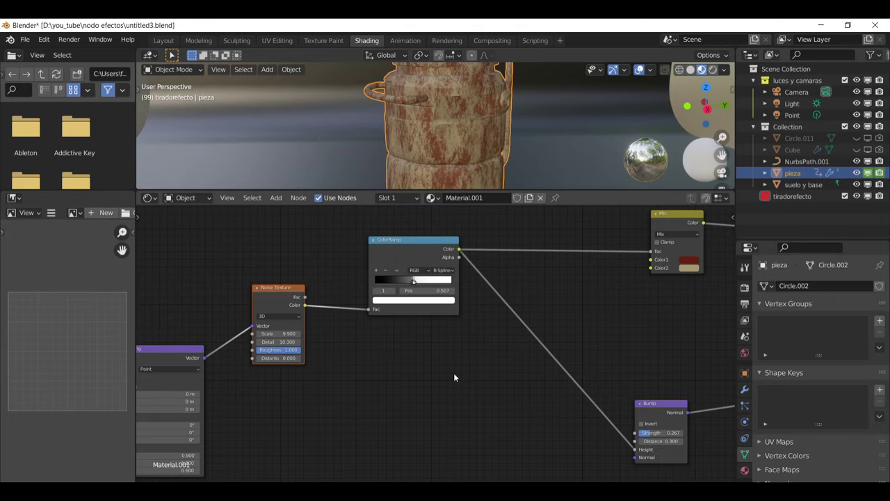
{"action": "scroll", "coordinate": [454, 376], "scroll_direction": "down", "scroll_amount": 2}
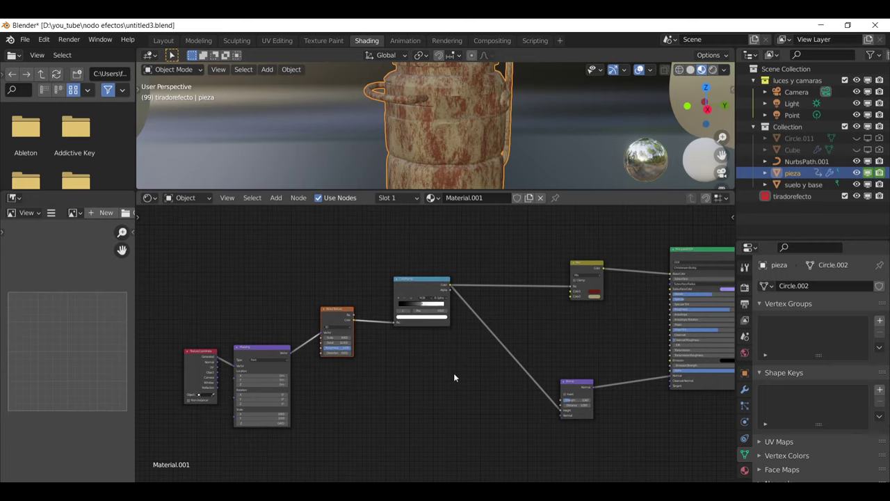
- Pan and zoom to bring the ColorRamp, Mix, Bump and Principled BSDF nodes into view
{"action": "scroll", "coordinate": [429, 382], "scroll_direction": "down", "scroll_amount": 1}
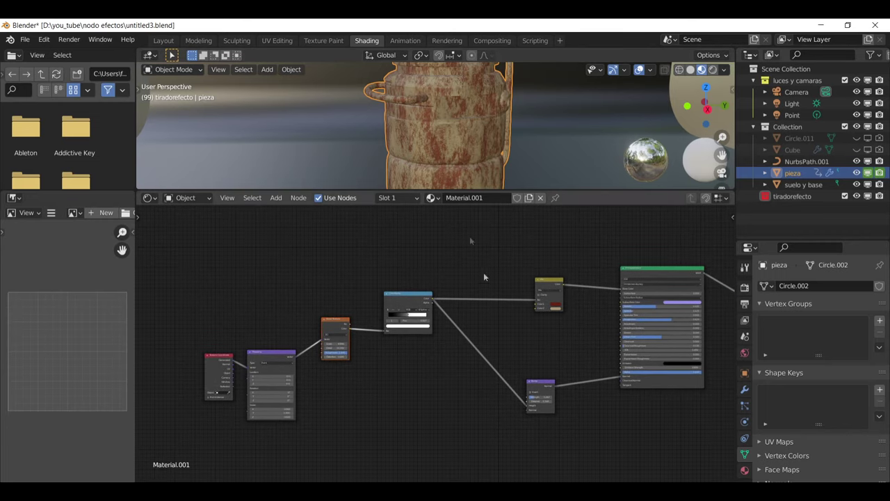
{"action": "scroll", "coordinate": [489, 322], "scroll_direction": "up", "scroll_amount": 1}
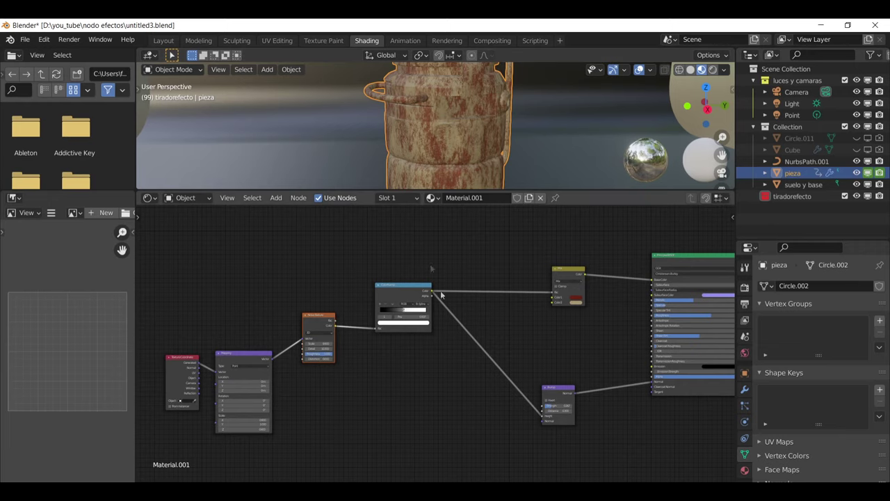
{"action": "middle_click_drag", "start_coordinate": [431, 262], "coordinate": [485, 241]}
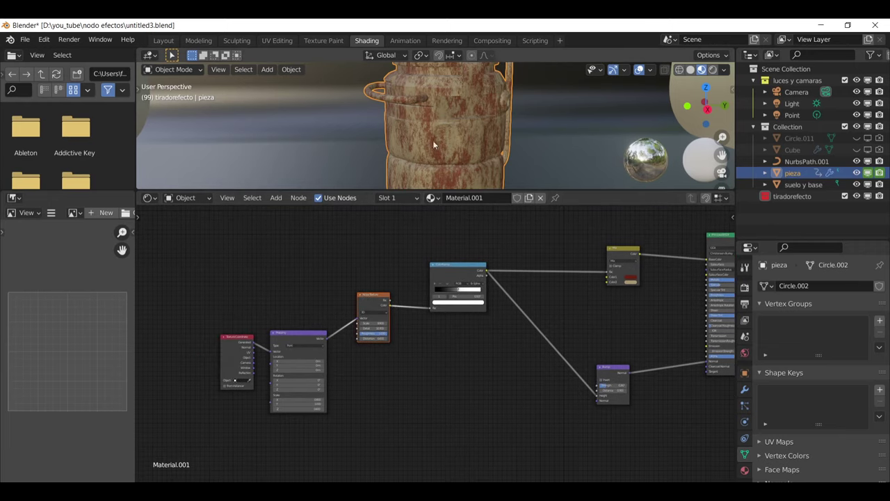
{"action": "scroll", "coordinate": [412, 348], "scroll_direction": "up", "scroll_amount": 2}
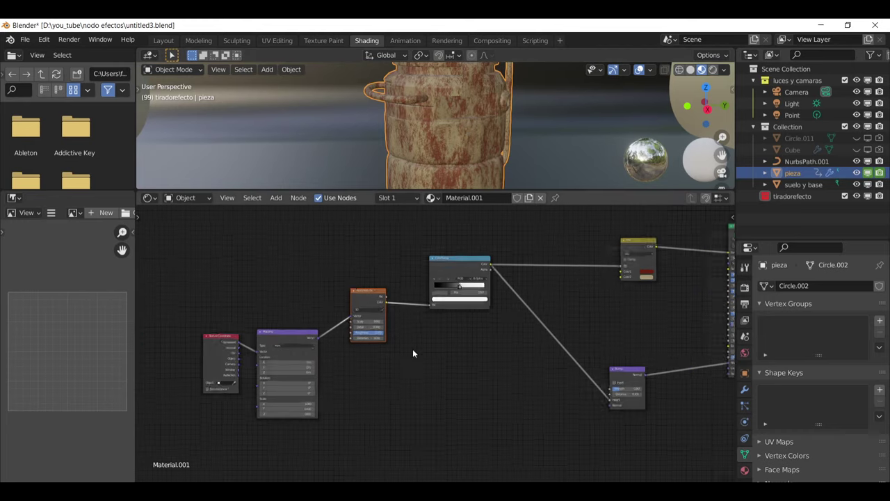
{"action": "scroll", "coordinate": [408, 353], "scroll_direction": "up", "scroll_amount": 2}
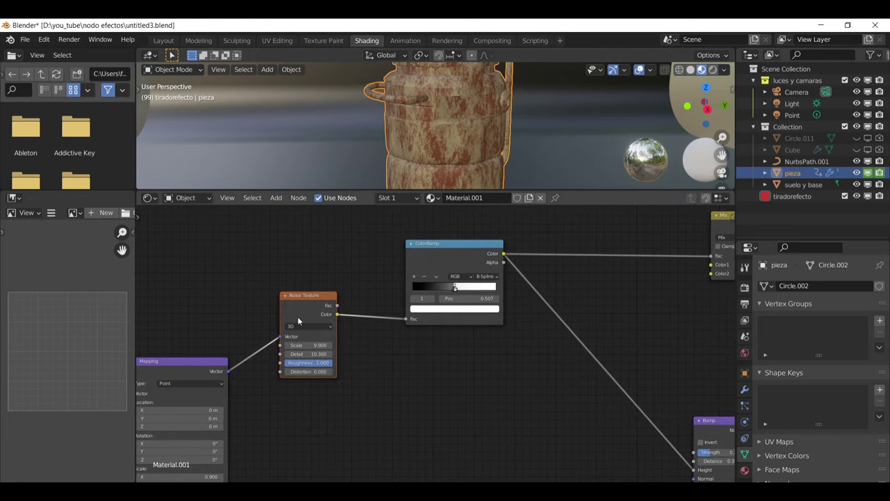
{"action": "middle_click_drag", "start_coordinate": [526, 355], "coordinate": [420, 354]}
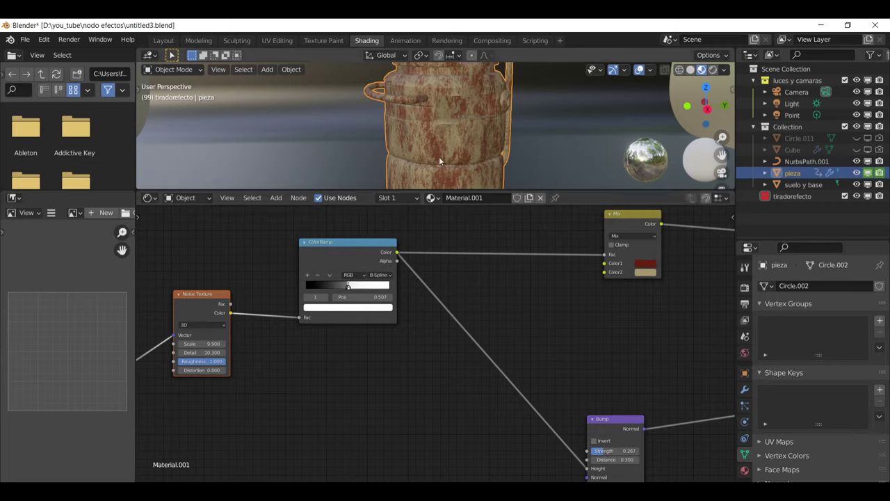
{"action": "mouse_move", "coordinate": [540, 288]}
{"action": "middle_mouse_down"}
{"action": "mouse_move", "coordinate": [351, 310]}
{"action": "mouse_move", "coordinate": [460, 299]}
{"action": "middle_mouse_up"}
{"action": "scroll", "coordinate": [233, 292], "scroll_direction": "up", "scroll_amount": 1}
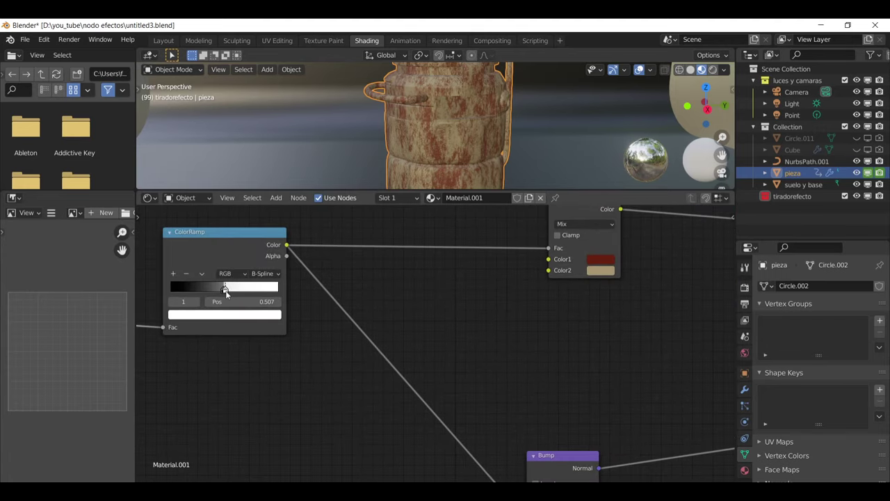
- Drag the ColorRamp's second stop from 0.507 to position 0.518
{"action": "left_click_drag", "start_coordinate": [226, 292], "coordinate": [226, 292]}
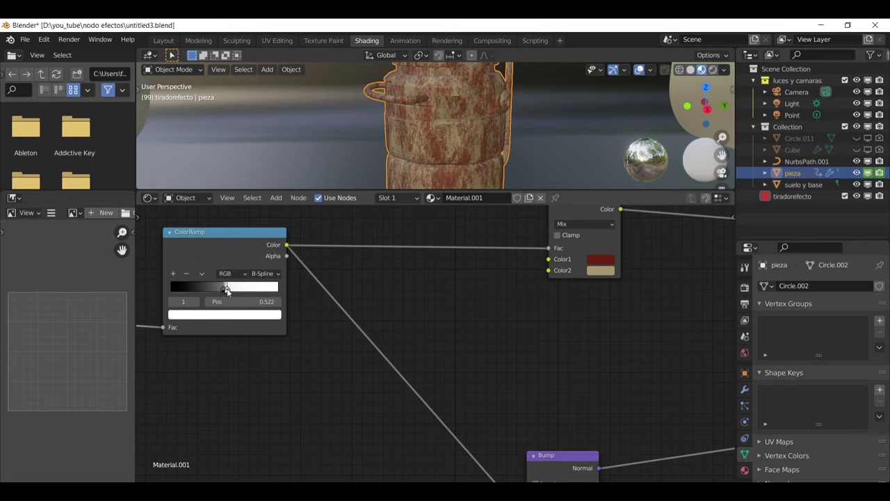
{"action": "left_click_drag", "start_coordinate": [227, 292], "coordinate": [225, 292]}
{"action": "scroll", "coordinate": [440, 152], "scroll_direction": "down", "scroll_amount": 2}
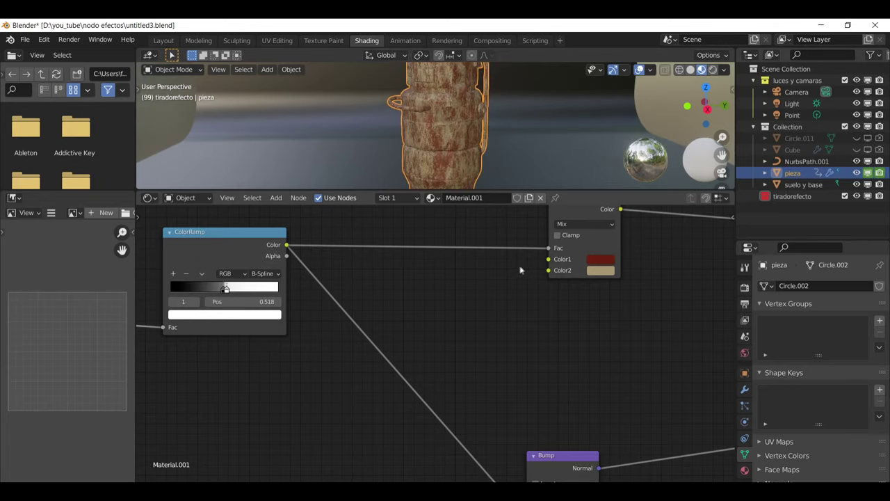
{"action": "scroll", "coordinate": [519, 270], "scroll_direction": "down", "scroll_amount": 2}
{"action": "scroll", "coordinate": [600, 304], "scroll_direction": "up", "scroll_amount": 1}
{"action": "scroll", "coordinate": [564, 307], "scroll_direction": "up", "scroll_amount": 1}
{"action": "middle_click_drag", "start_coordinate": [565, 307], "coordinate": [559, 301]}
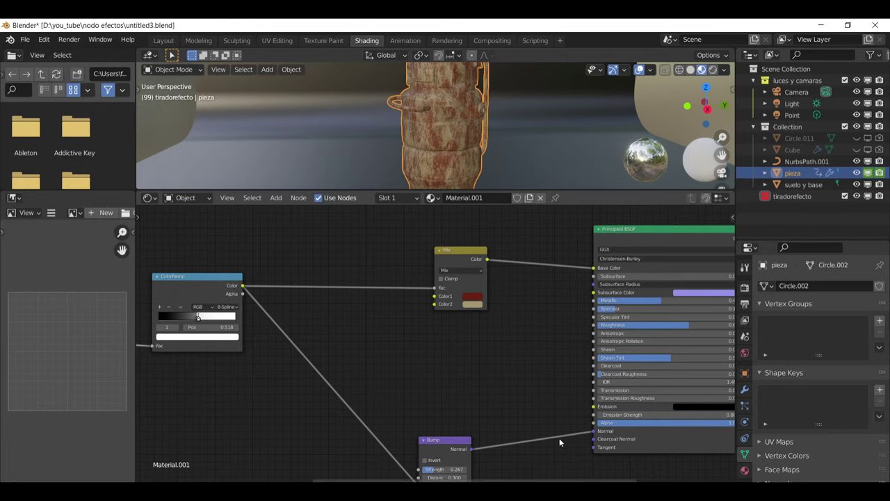
- Nudge the Bump node and move the Material Output node up and right
{"action": "left_click_drag", "start_coordinate": [438, 439], "coordinate": [428, 430]}
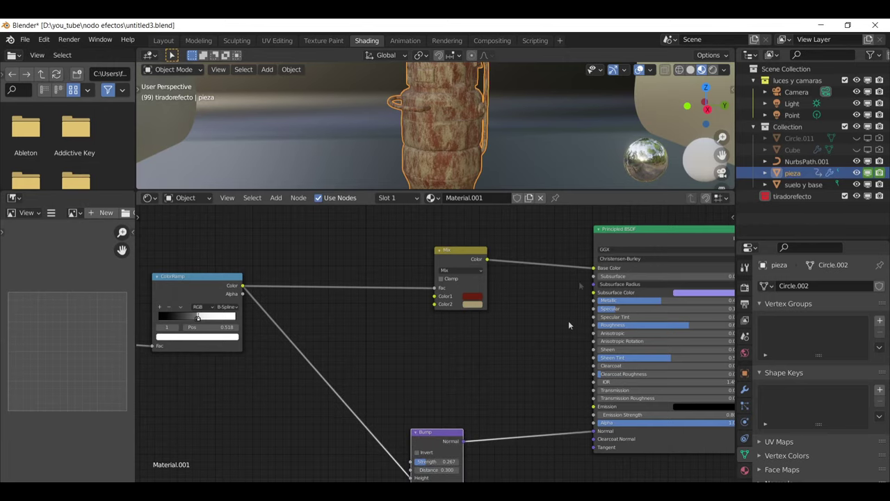
{"action": "scroll", "coordinate": [546, 444], "scroll_direction": "down", "scroll_amount": 2}
{"action": "scroll", "coordinate": [549, 403], "scroll_direction": "down", "scroll_amount": 5, "text": "ctrl"}
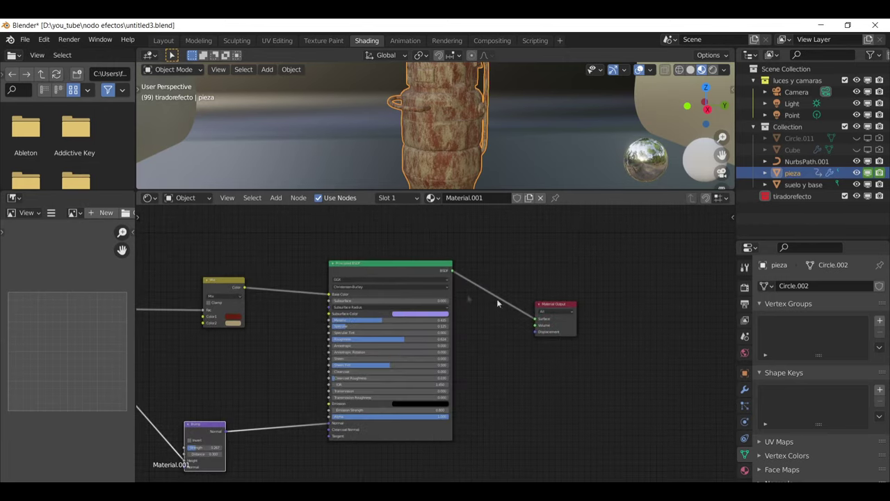
{"action": "left_click_drag", "start_coordinate": [553, 309], "coordinate": [663, 252]}
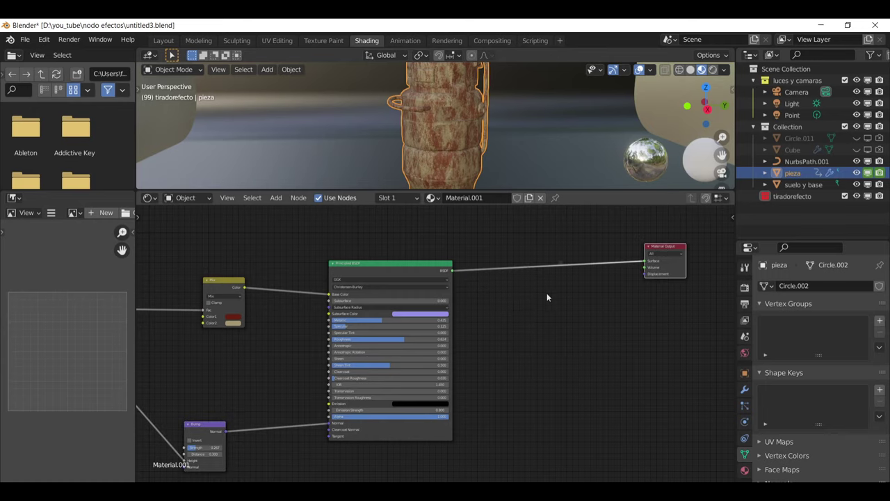
{"action": "scroll", "coordinate": [452, 313], "scroll_direction": "up", "scroll_amount": 5, "text": "ctrl"}
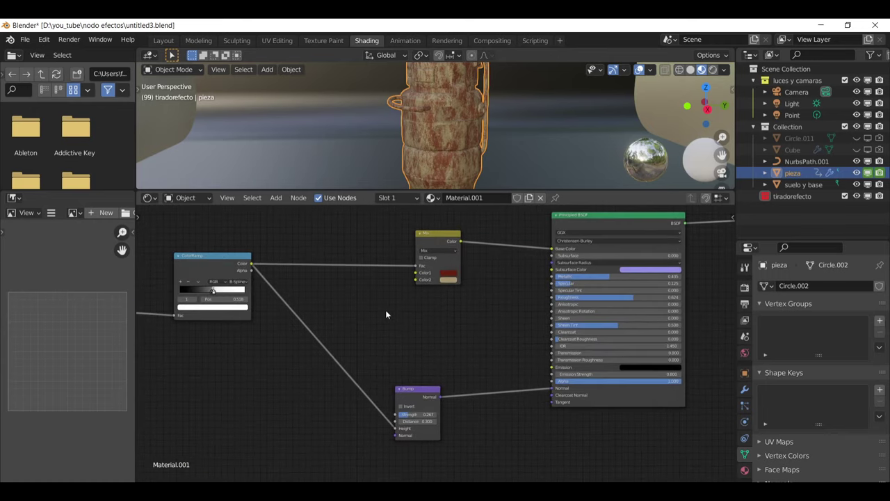
{"action": "scroll", "coordinate": [386, 309], "scroll_direction": "up", "scroll_amount": 2}
- Pan across the node tree between the ColorRamp, Noise Texture and Principled BSDF
{"action": "middle_click_drag", "start_coordinate": [417, 329], "coordinate": [447, 340]}
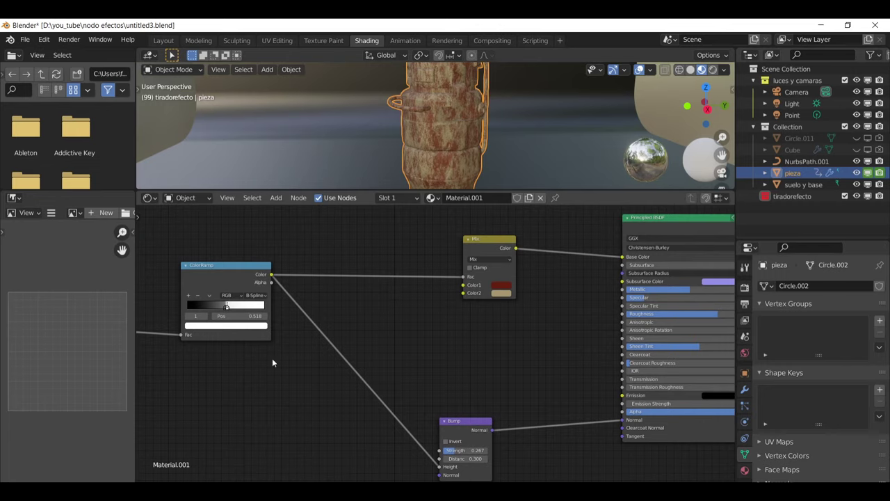
{"action": "left_click_drag", "start_coordinate": [495, 240], "coordinate": [487, 245]}
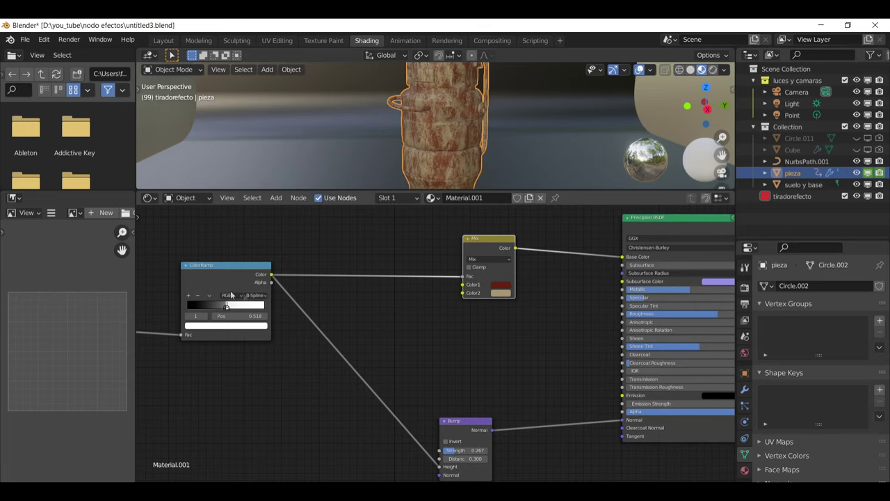
{"action": "middle_click_drag", "start_coordinate": [232, 296], "coordinate": [353, 270]}
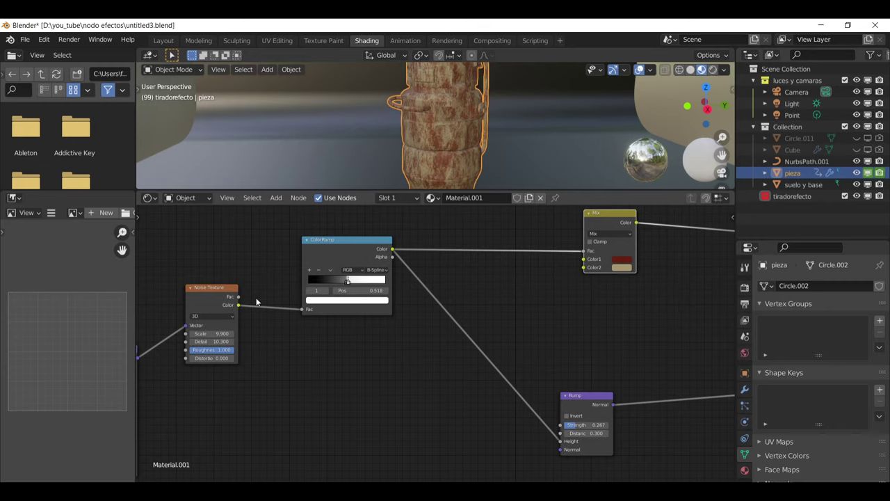
{"action": "middle_click_drag", "start_coordinate": [542, 268], "coordinate": [408, 279]}
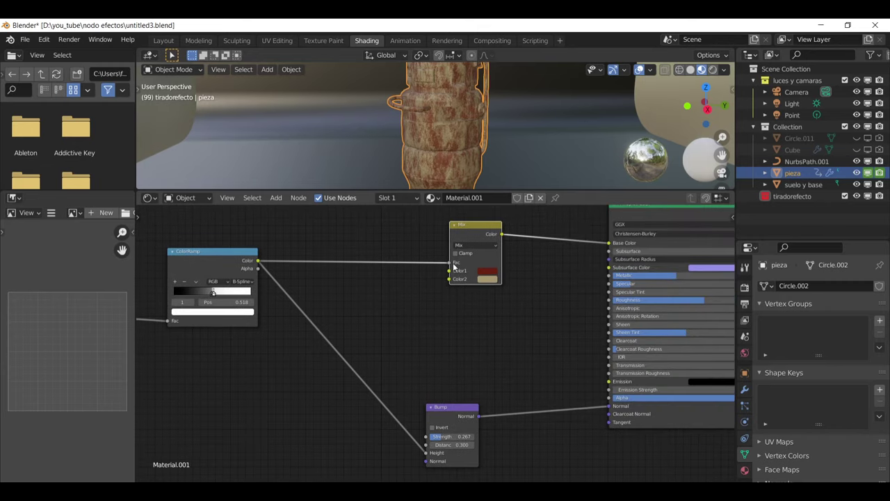
{"action": "middle_click_drag", "start_coordinate": [441, 308], "coordinate": [598, 340]}
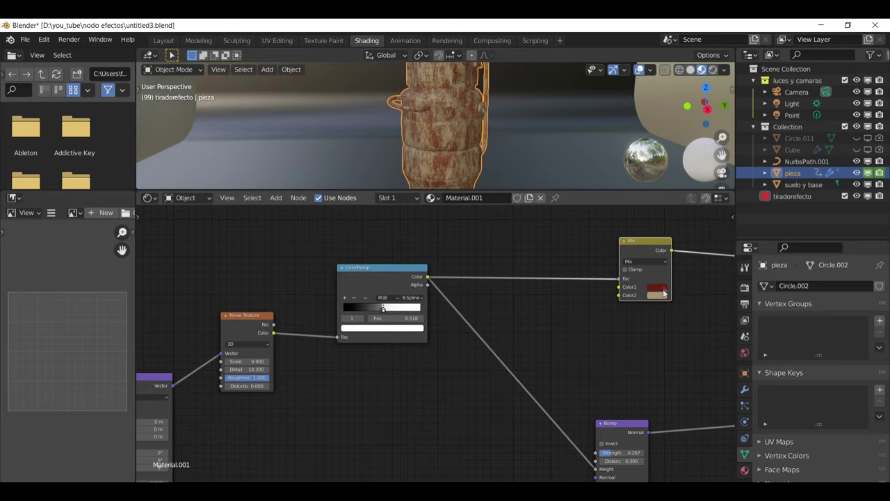
- Connect the Mapping node's Vector output to the Noise Texture's Vector input
{"action": "middle_click_drag", "start_coordinate": [392, 358], "coordinate": [581, 292]}
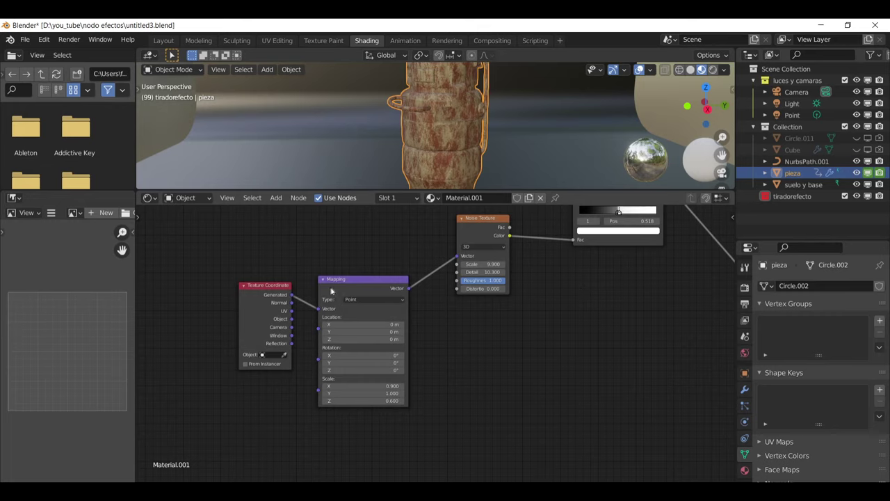
{"action": "left_click_drag", "start_coordinate": [454, 266], "coordinate": [457, 258]}
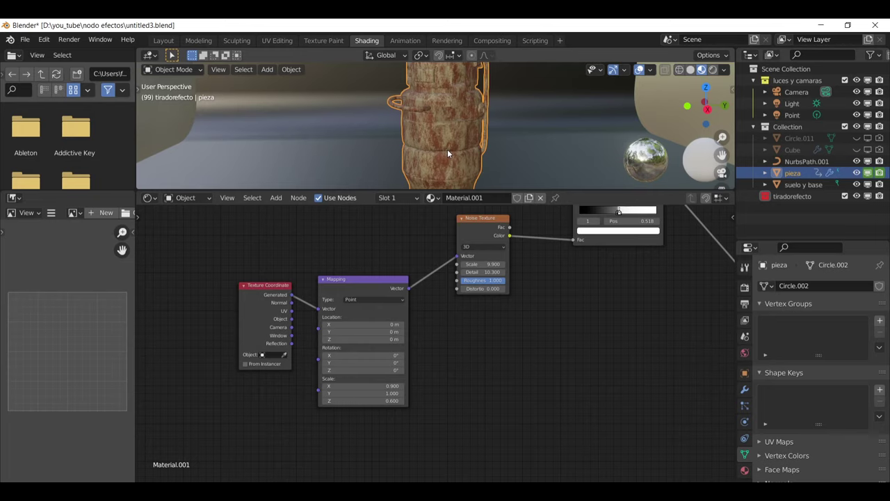
{"action": "scroll", "coordinate": [551, 369], "scroll_direction": "up", "scroll_amount": 2}
{"action": "scroll", "coordinate": [536, 361], "scroll_direction": "up", "scroll_amount": 2}
{"action": "scroll", "coordinate": [536, 360], "scroll_direction": "down", "scroll_amount": 1}
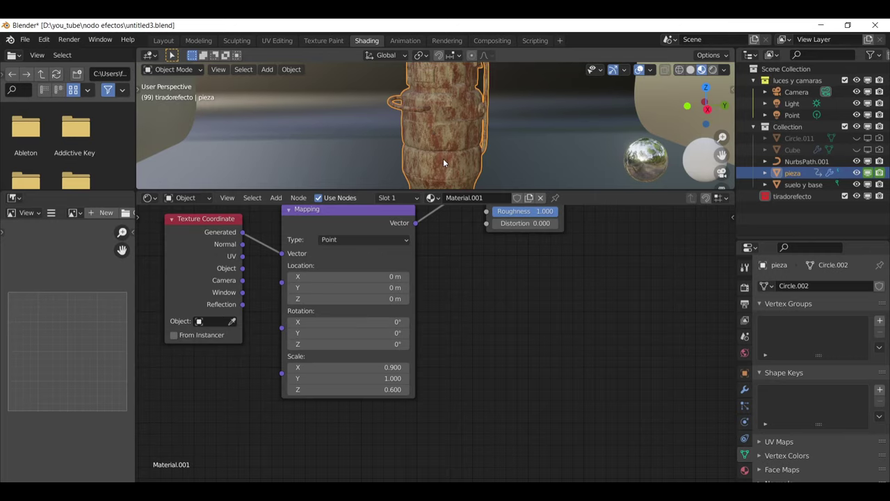
- Move the Texture Coordinate node lower-left and the Material Output node well above the Principled BSDF
{"action": "left_click_drag", "start_coordinate": [206, 218], "coordinate": [182, 237]}
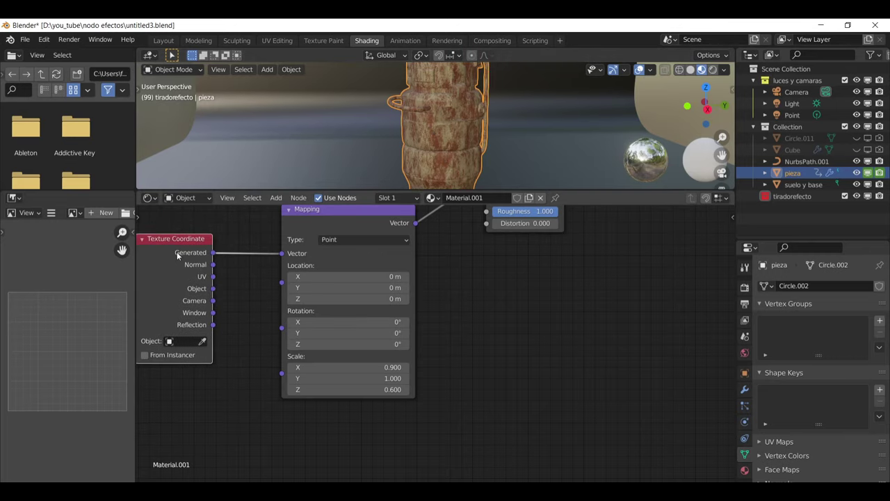
{"action": "scroll", "coordinate": [492, 412], "scroll_direction": "down", "scroll_amount": 5}
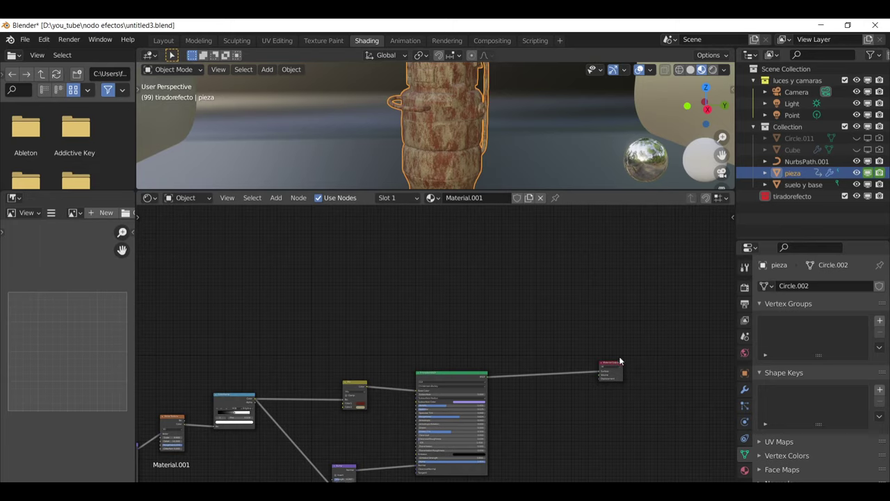
{"action": "left_click_drag", "start_coordinate": [618, 363], "coordinate": [594, 270]}
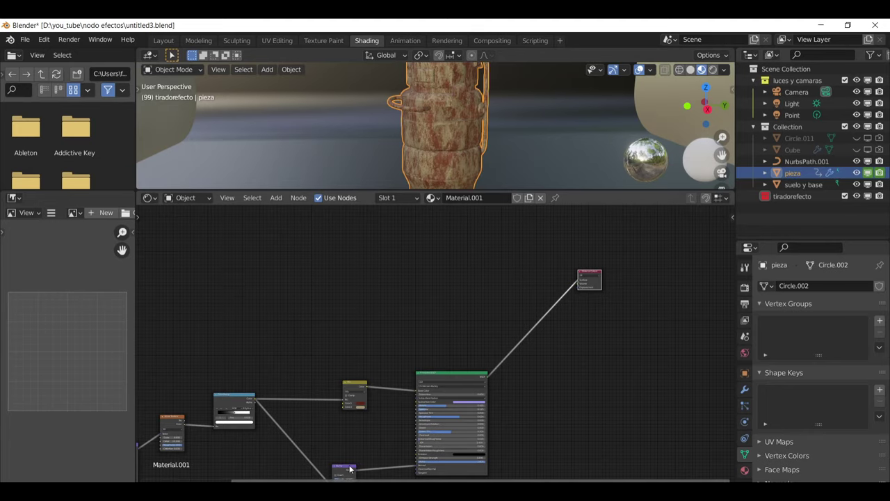
{"action": "scroll", "coordinate": [405, 355], "scroll_direction": "up", "scroll_amount": 1}
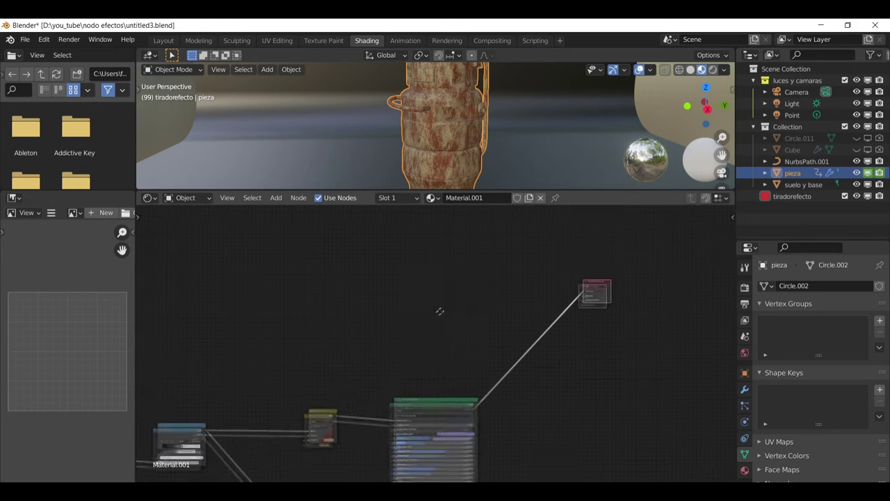
{"action": "key", "text": "shift+a"}
{"action": "mouse_move", "coordinate": [399, 269]}
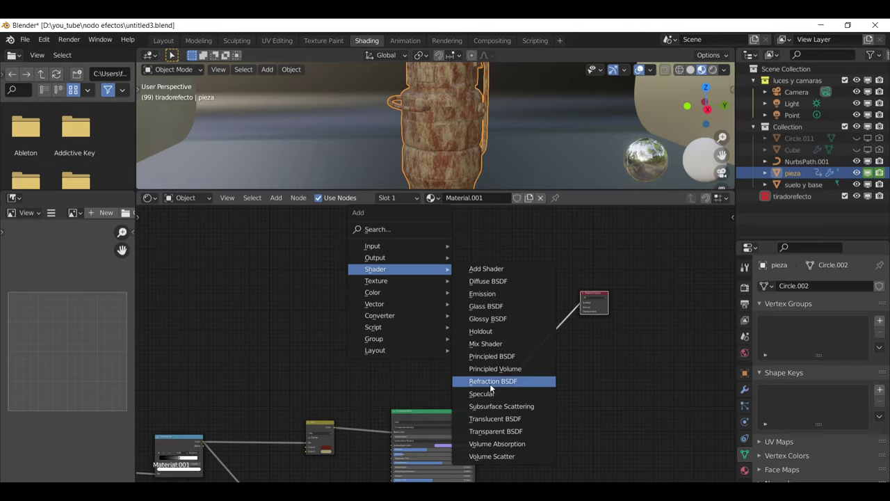
- Add a Mix Shader and link it into the Material Output's Surface
{"action": "left_click", "coordinate": [481, 345]}
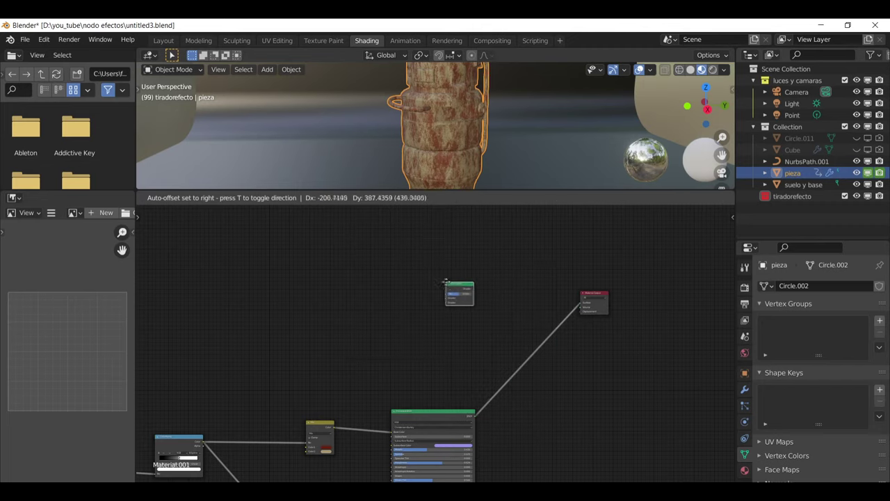
{"action": "scroll", "coordinate": [446, 278], "scroll_direction": "up", "scroll_amount": 1}
{"action": "scroll", "coordinate": [454, 279], "scroll_direction": "up", "scroll_amount": 1}
{"action": "left_click", "coordinate": [486, 353]}
{"action": "left_click_drag", "start_coordinate": [502, 353], "coordinate": [656, 357]}
- Plug the Principled BSDF output into a Mix Shader Shader input
{"action": "mouse_move", "coordinate": [549, 413]}
{"action": "middle_mouse_down"}
{"action": "mouse_move", "coordinate": [565, 324]}
{"action": "mouse_move", "coordinate": [590, 298]}
{"action": "middle_mouse_up"}
{"action": "left_click_drag", "start_coordinate": [549, 261], "coordinate": [618, 289]}
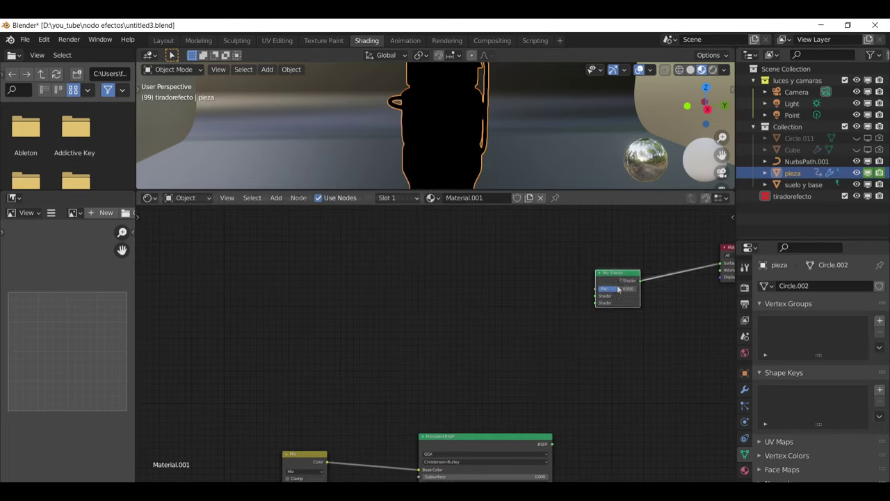
{"action": "left_click_drag", "start_coordinate": [551, 443], "coordinate": [596, 303]}
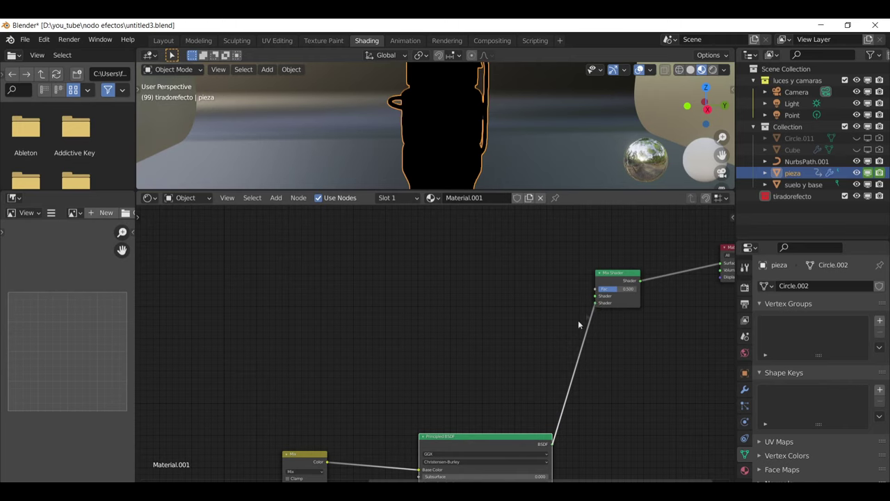
{"action": "middle_click_drag", "start_coordinate": [463, 322], "coordinate": [493, 342]}
{"action": "key", "text": "shift+a"}
{"action": "mouse_move", "coordinate": [409, 296]}
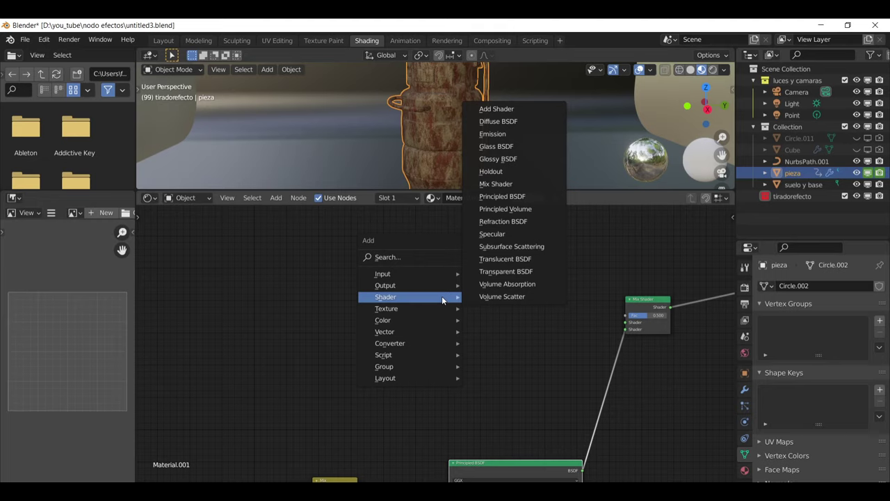
- Add a Transparent BSDF, link it to the Mix Shader's first Shader input, and move it down
{"action": "left_click", "coordinate": [495, 272]}
{"action": "left_click", "coordinate": [498, 302]}
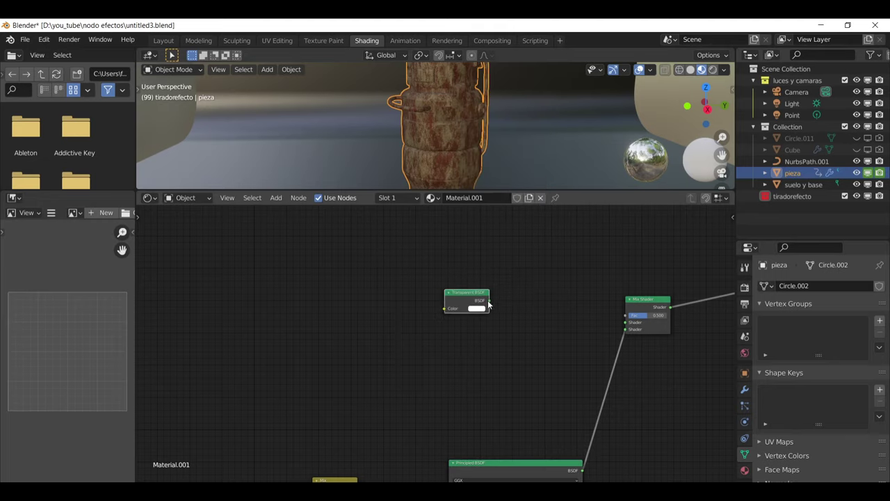
{"action": "left_click_drag", "start_coordinate": [489, 301], "coordinate": [625, 322]}
{"action": "left_click_drag", "start_coordinate": [464, 299], "coordinate": [462, 320]}
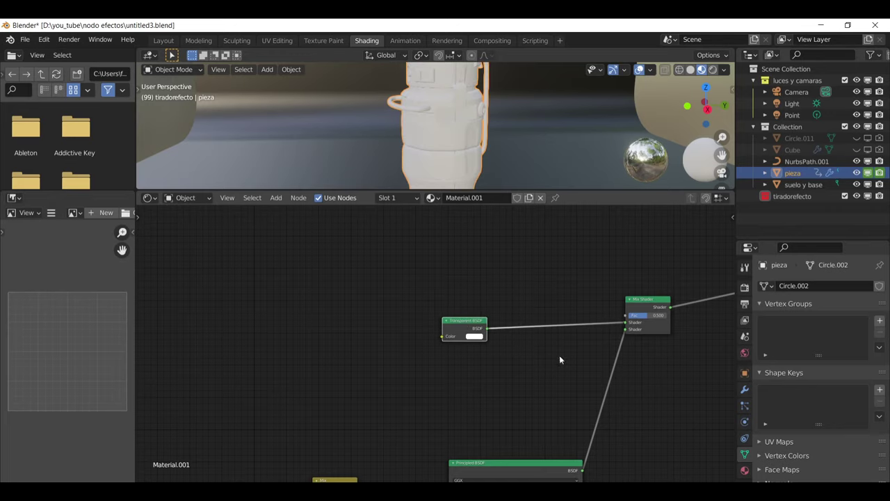
{"action": "middle_click_drag", "start_coordinate": [559, 355], "coordinate": [571, 377]}
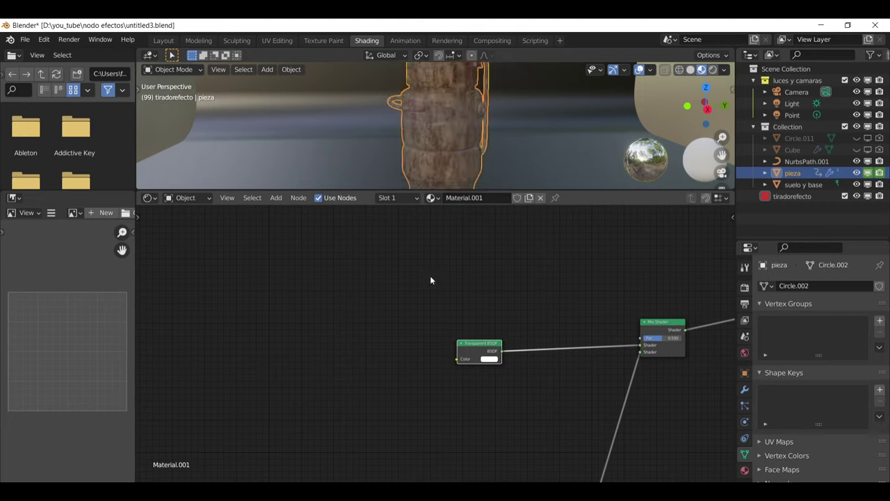
{"action": "key", "text": "shift+a"}
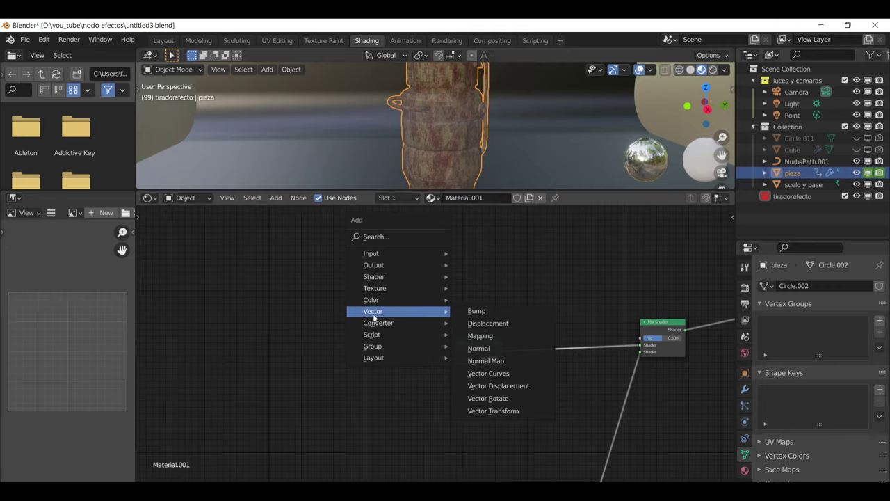
{"action": "mouse_move", "coordinate": [378, 322]}
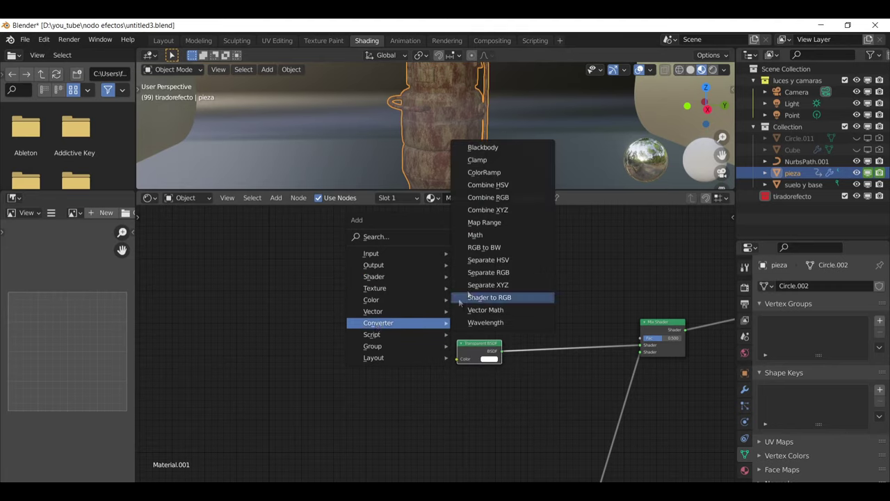
- Place a default ColorRamp node just above the Transparent BSDF
{"action": "left_click", "coordinate": [495, 171]}
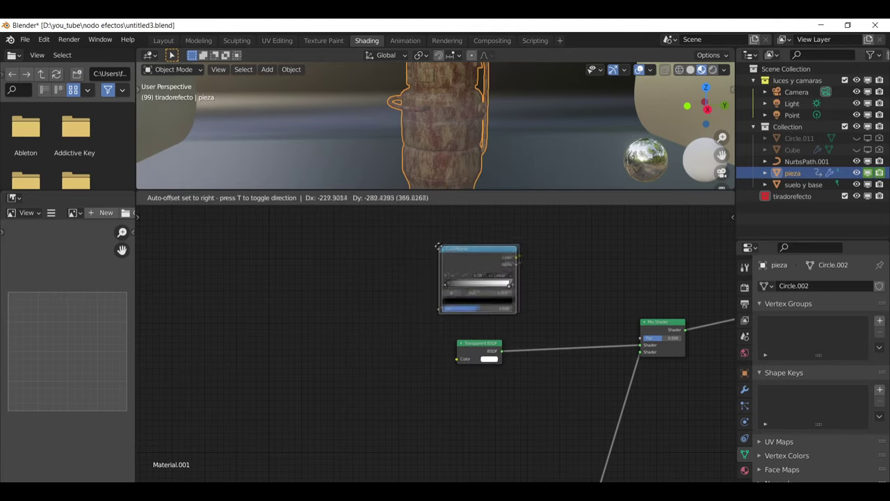
{"action": "left_click", "coordinate": [438, 216]}
{"action": "scroll", "coordinate": [424, 120], "scroll_direction": "up", "scroll_amount": 2}
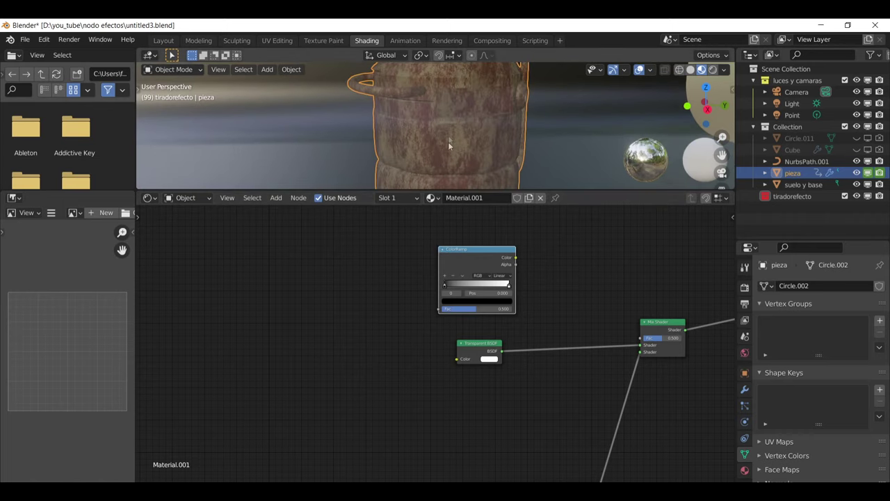
{"action": "scroll", "coordinate": [380, 333], "scroll_direction": "down", "scroll_amount": 3}
- Pan around the node tree to review the Bump, Principled BSDF, ColorRamp and Mix nodes
{"action": "middle_click_drag", "start_coordinate": [381, 335], "coordinate": [466, 279]}
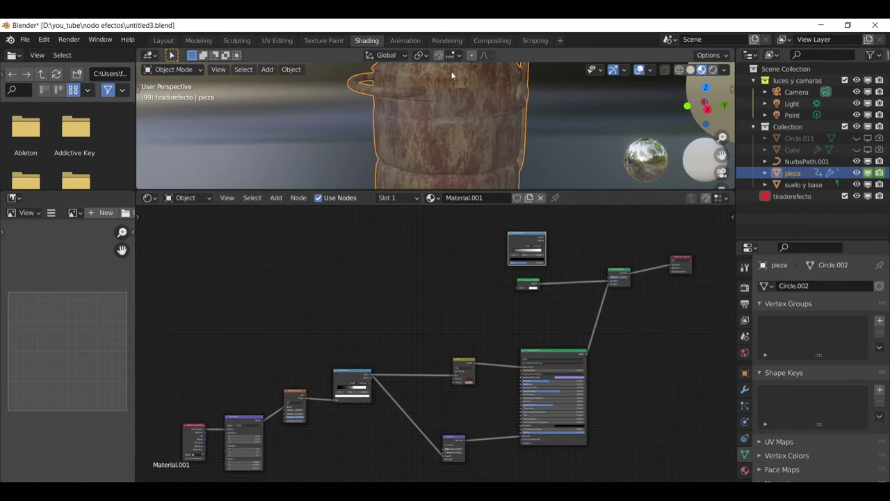
{"action": "middle_click_drag", "start_coordinate": [419, 315], "coordinate": [425, 171]}
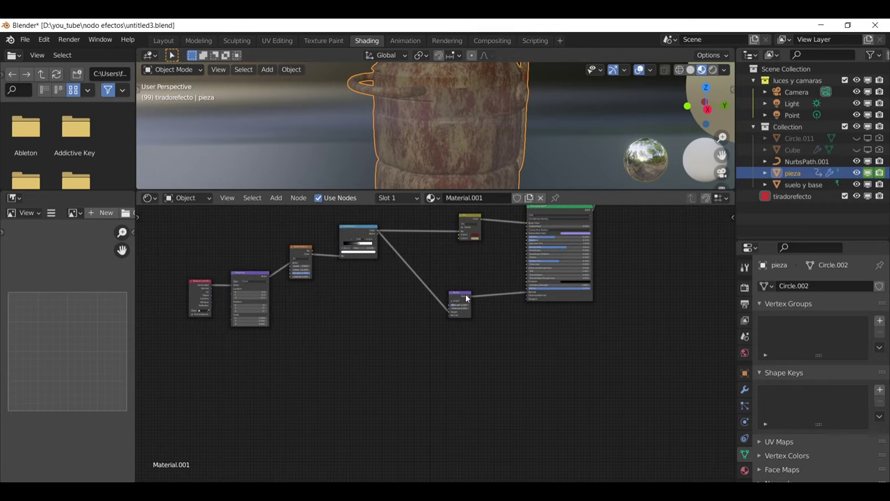
{"action": "scroll", "coordinate": [466, 294], "scroll_direction": "up", "scroll_amount": 3}
{"action": "scroll", "coordinate": [465, 294], "scroll_direction": "up", "scroll_amount": 1}
{"action": "middle_click_drag", "start_coordinate": [468, 330], "coordinate": [347, 394]}
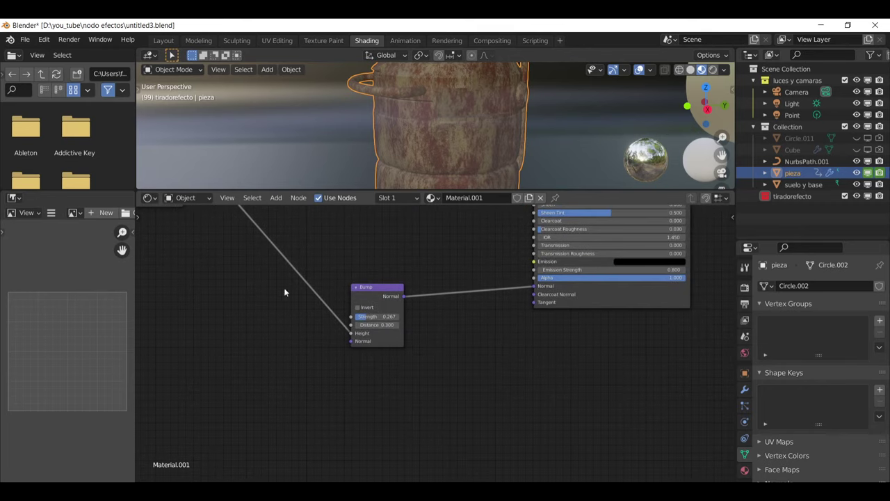
{"action": "middle_click_drag", "start_coordinate": [283, 292], "coordinate": [432, 430]}
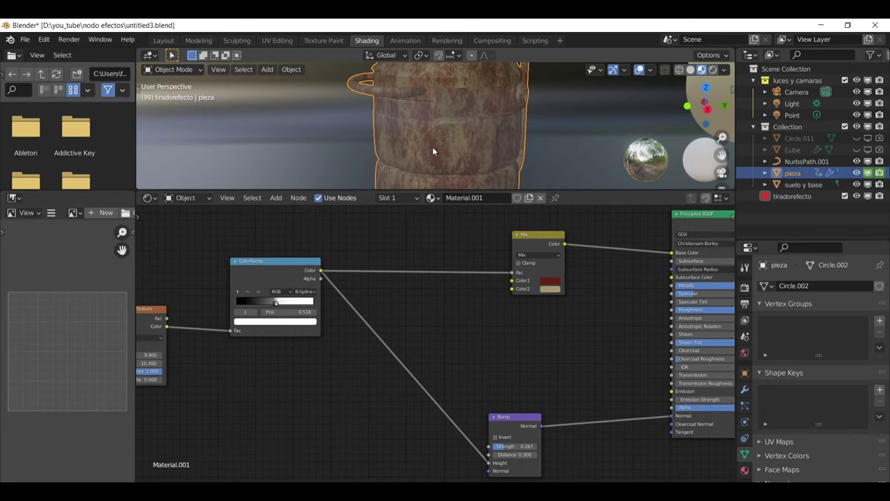
- Link the new ColorRamp's Color output to the Mix Shader's Fac input
{"action": "scroll", "coordinate": [433, 147], "scroll_direction": "up", "scroll_amount": 2}
{"action": "scroll", "coordinate": [432, 147], "scroll_direction": "up", "scroll_amount": 2}
{"action": "scroll", "coordinate": [432, 147], "scroll_direction": "up", "scroll_amount": 3}
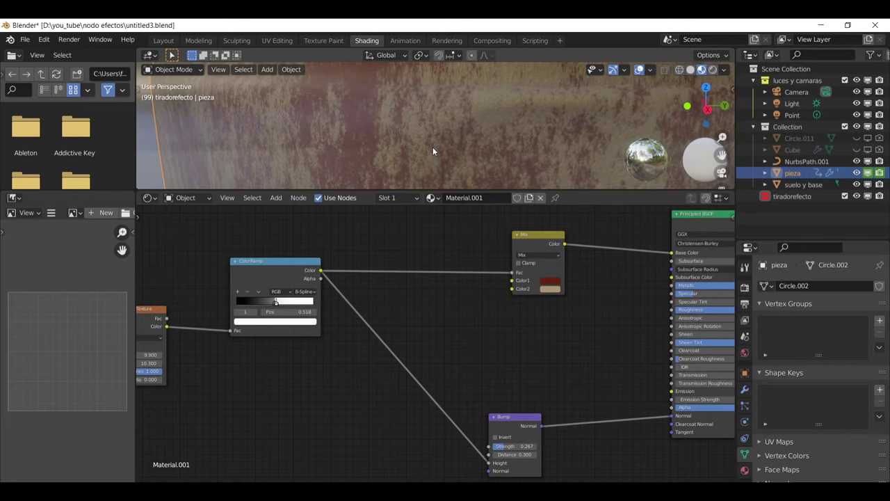
{"action": "scroll", "coordinate": [426, 321], "scroll_direction": "down", "scroll_amount": 3}
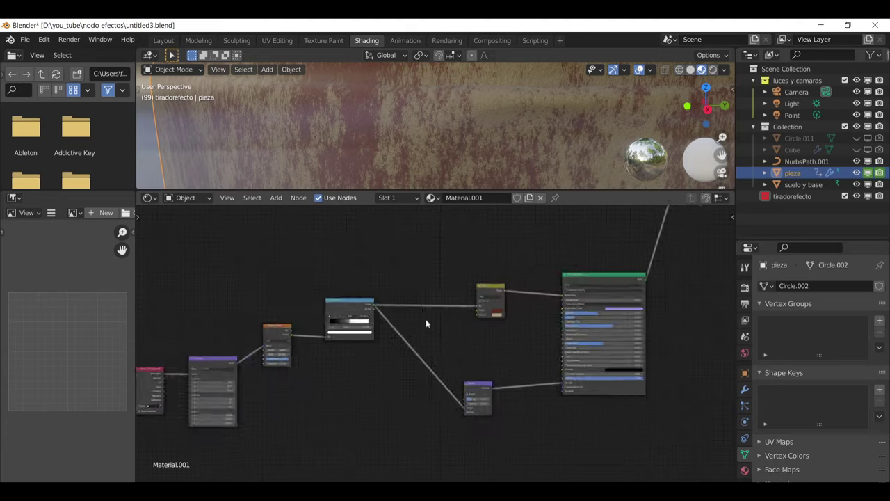
{"action": "scroll", "coordinate": [427, 318], "scroll_direction": "down", "scroll_amount": 2}
{"action": "scroll", "coordinate": [422, 358], "scroll_direction": "up", "scroll_amount": 4}
{"action": "scroll", "coordinate": [422, 360], "scroll_direction": "up", "scroll_amount": 2}
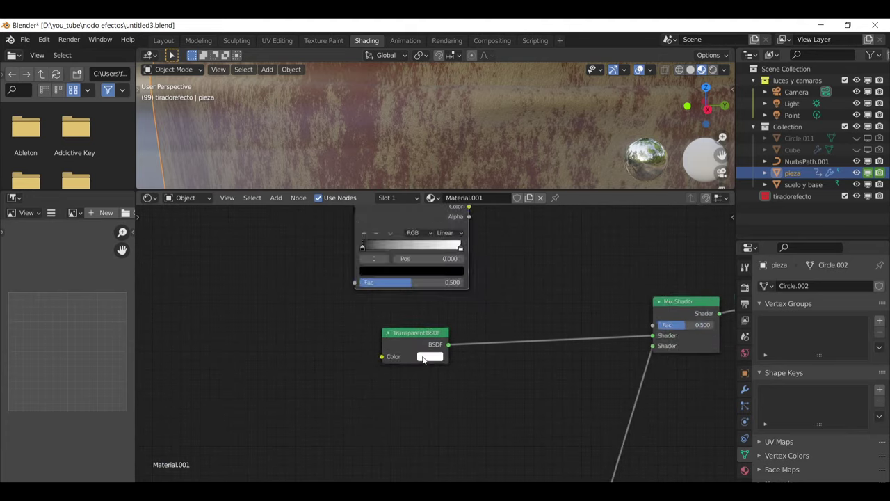
{"action": "scroll", "coordinate": [395, 396], "scroll_direction": "up", "scroll_amount": 2}
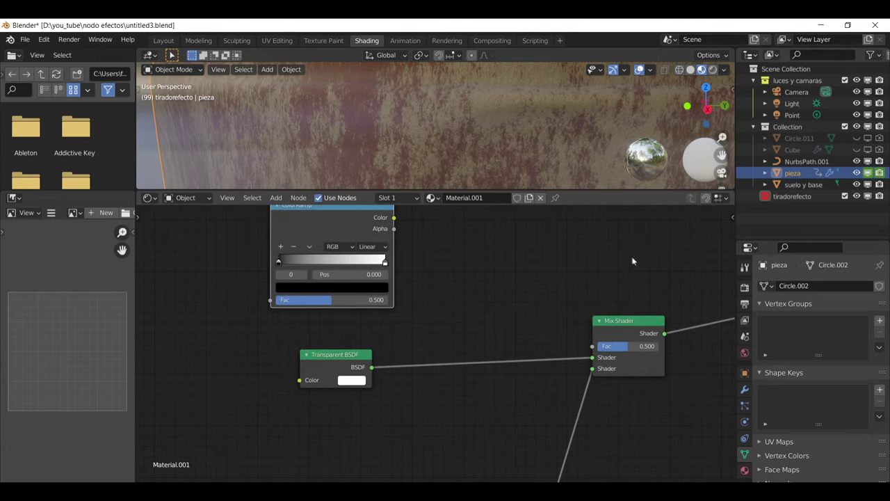
{"action": "scroll", "coordinate": [622, 358], "scroll_direction": "down", "scroll_amount": 1}
{"action": "scroll", "coordinate": [566, 363], "scroll_direction": "down", "scroll_amount": 1}
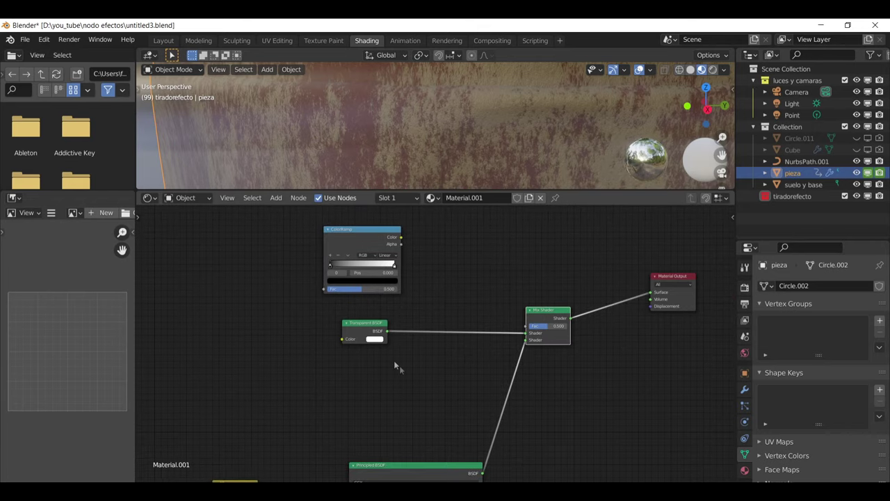
{"action": "middle_click_drag", "start_coordinate": [396, 366], "coordinate": [531, 372]}
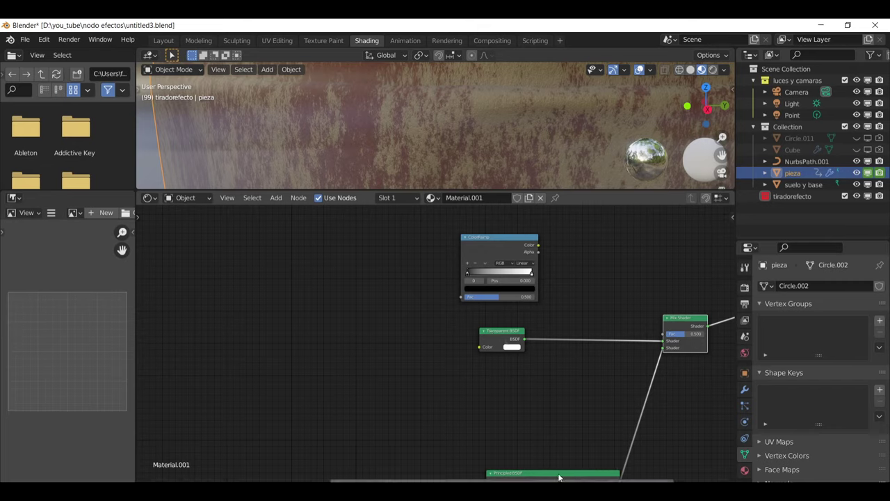
{"action": "mouse_move", "coordinate": [499, 238]}
{"action": "left_mouse_down"}
{"action": "mouse_move", "coordinate": [386, 234]}
{"action": "mouse_move", "coordinate": [514, 263]}
{"action": "mouse_move", "coordinate": [632, 331]}
{"action": "mouse_move", "coordinate": [662, 333]}
{"action": "left_mouse_up"}
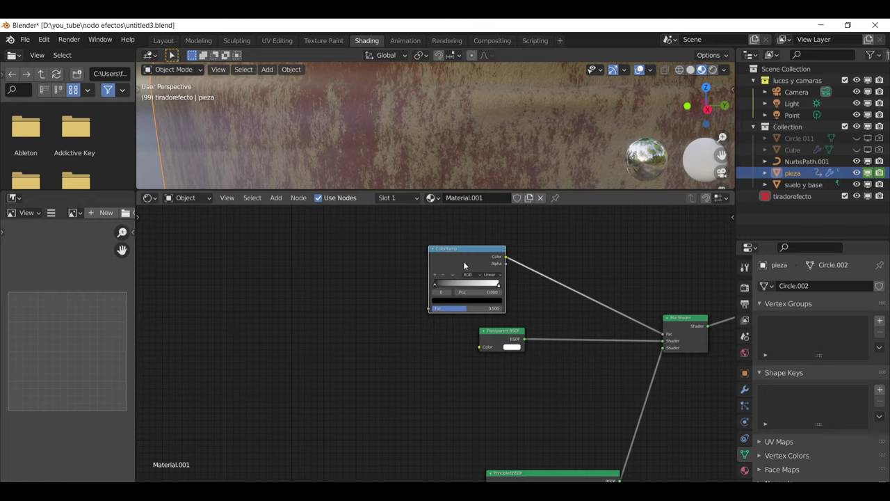
- In Material.001's settings, keep Shadow Mode at Alpha Hashed with Blend Mode on Alpha Blend
{"action": "scroll", "coordinate": [463, 261], "scroll_direction": "down", "scroll_amount": 2}
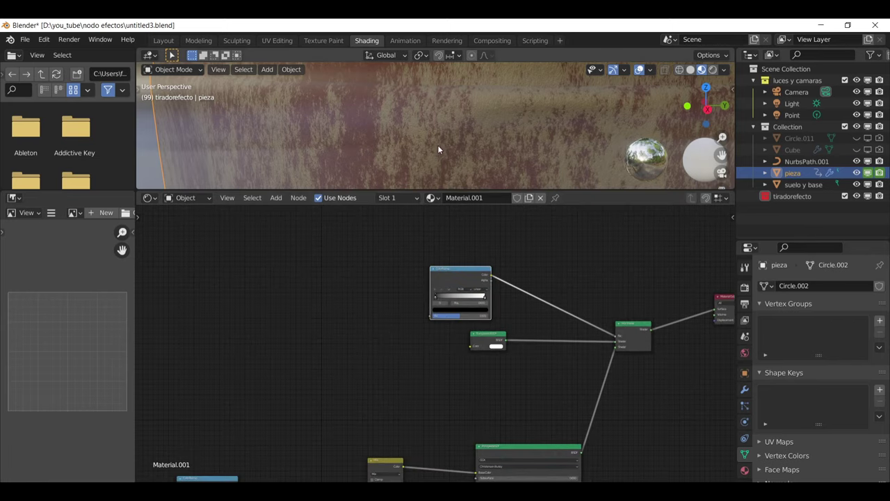
{"action": "scroll", "coordinate": [438, 144], "scroll_direction": "down", "scroll_amount": 3}
{"action": "scroll", "coordinate": [438, 145], "scroll_direction": "down", "scroll_amount": 2}
{"action": "middle_click_drag", "start_coordinate": [407, 366], "coordinate": [504, 350]}
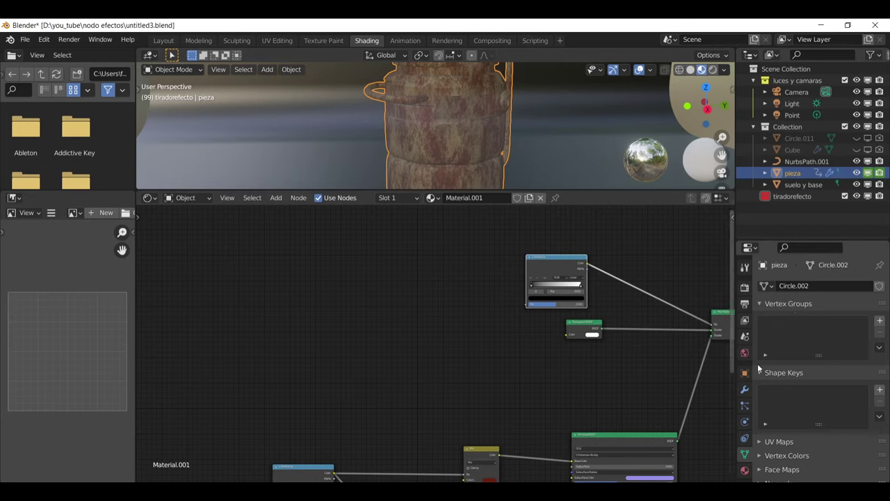
{"action": "left_click", "coordinate": [746, 473]}
{"action": "scroll", "coordinate": [806, 365], "scroll_direction": "down", "scroll_amount": 1}
{"action": "scroll", "coordinate": [805, 365], "scroll_direction": "down", "scroll_amount": 5}
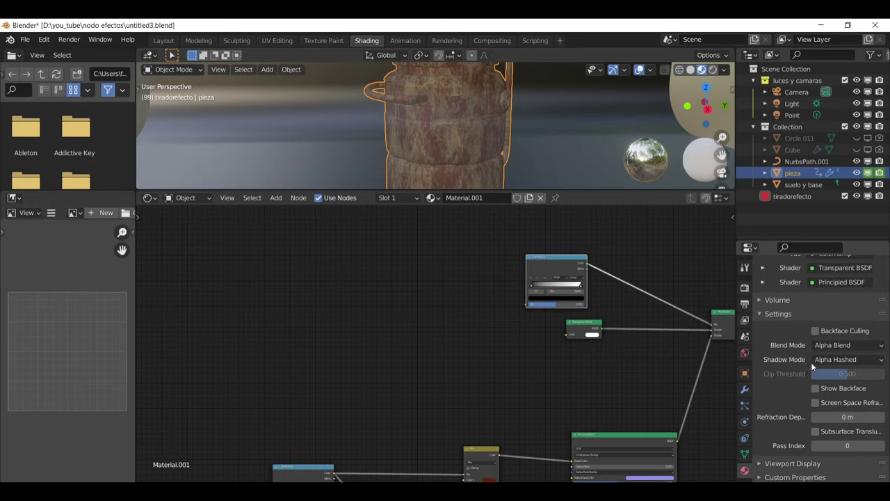
{"action": "left_click", "coordinate": [829, 360]}
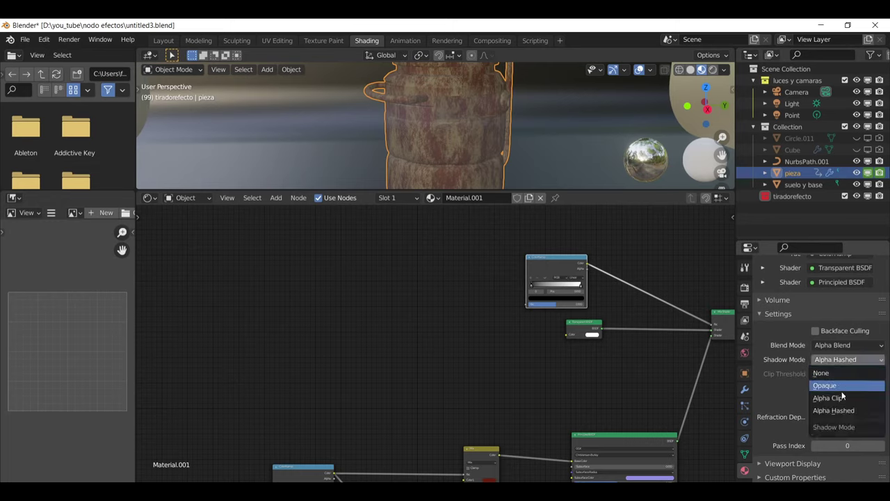
{"action": "left_click", "coordinate": [833, 411]}
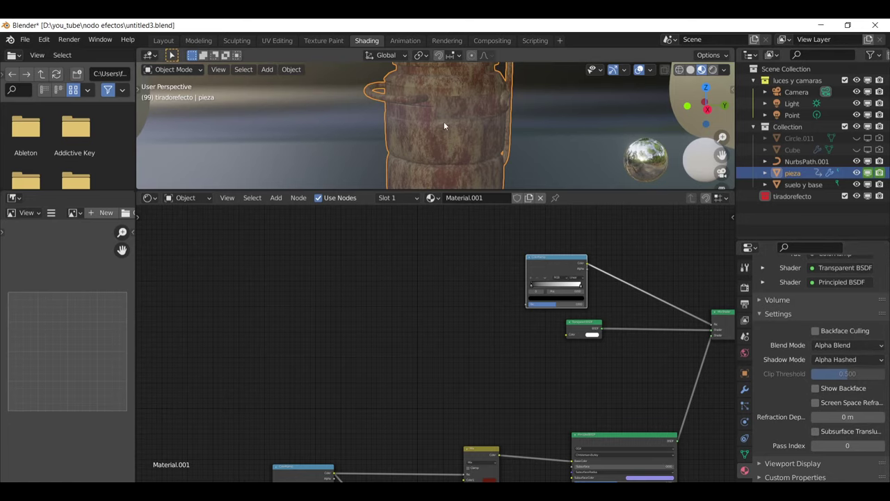
{"action": "scroll", "coordinate": [407, 298], "scroll_direction": "up", "scroll_amount": 1}
{"action": "scroll", "coordinate": [407, 298], "scroll_direction": "up", "scroll_amount": 1}
{"action": "middle_click_drag", "start_coordinate": [414, 304], "coordinate": [399, 345]}
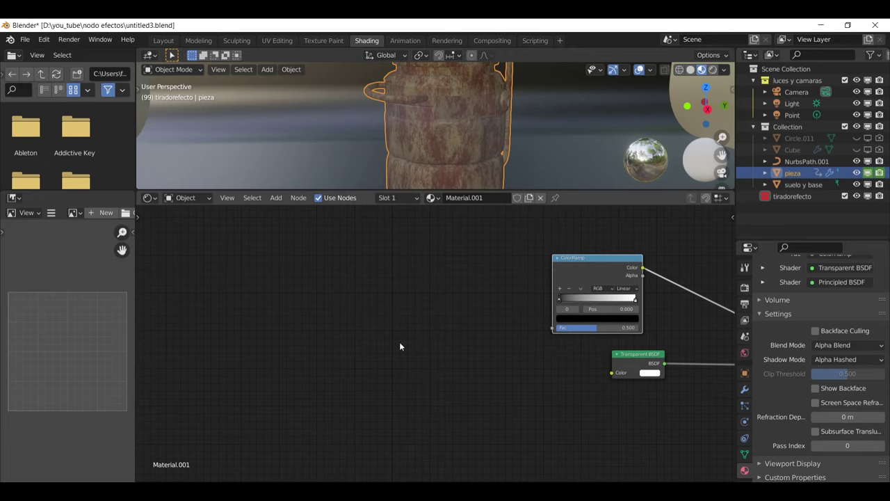
- Add a Mix color node whose output drives the new ColorRamp's Fac
{"action": "key", "text": "shift+a"}
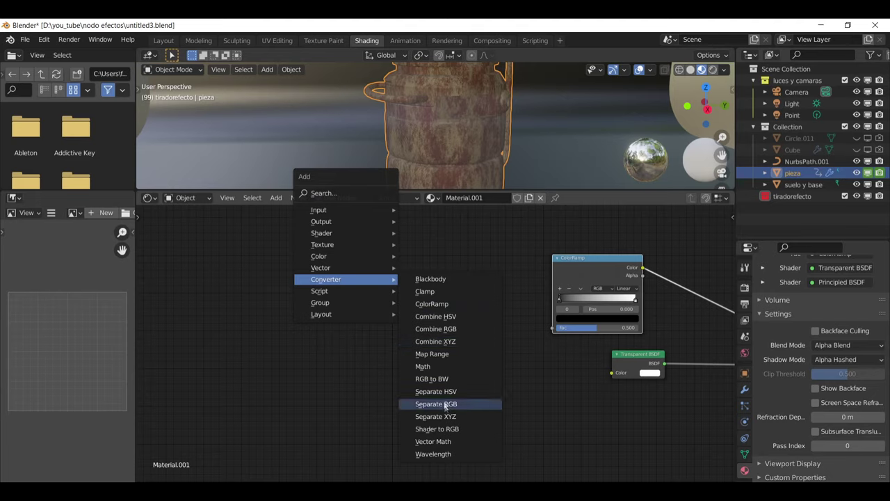
{"action": "mouse_move", "coordinate": [320, 256]}
{"action": "left_click", "coordinate": [427, 318]}
{"action": "left_click", "coordinate": [480, 301]}
{"action": "left_click_drag", "start_coordinate": [481, 299], "coordinate": [524, 319]}
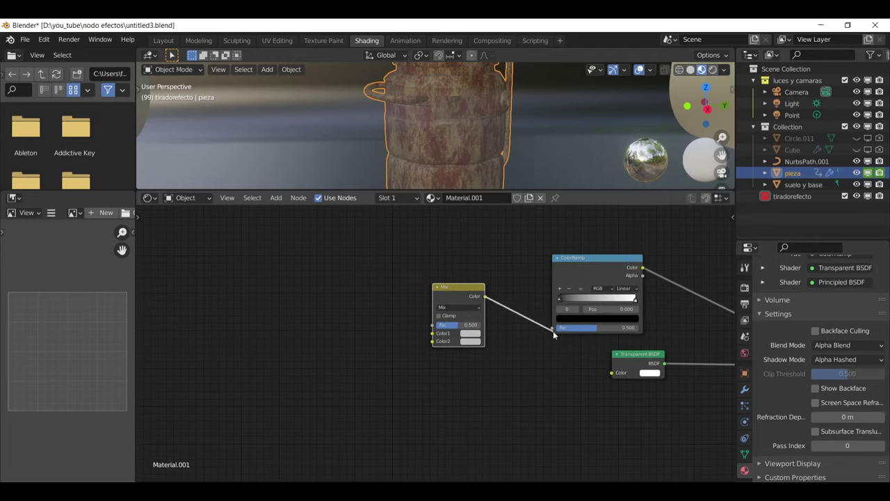
{"action": "left_click_drag", "start_coordinate": [485, 296], "coordinate": [553, 327]}
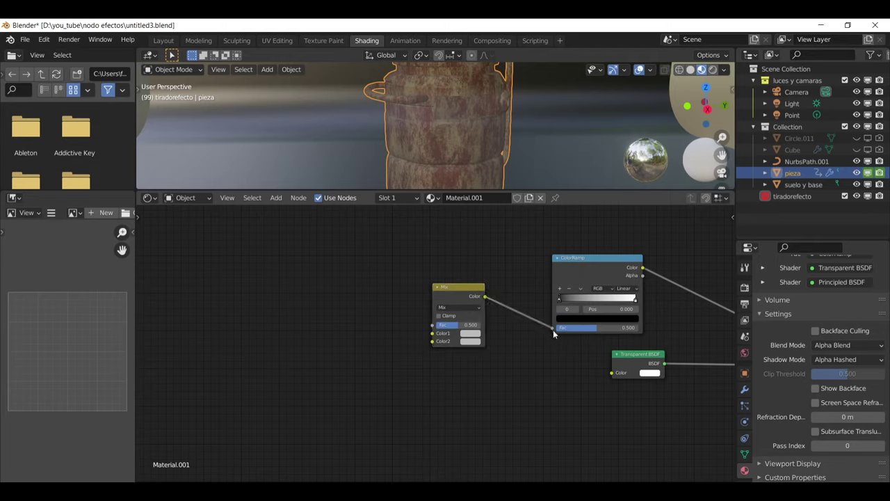
{"action": "left_click_drag", "start_coordinate": [457, 296], "coordinate": [471, 326]}
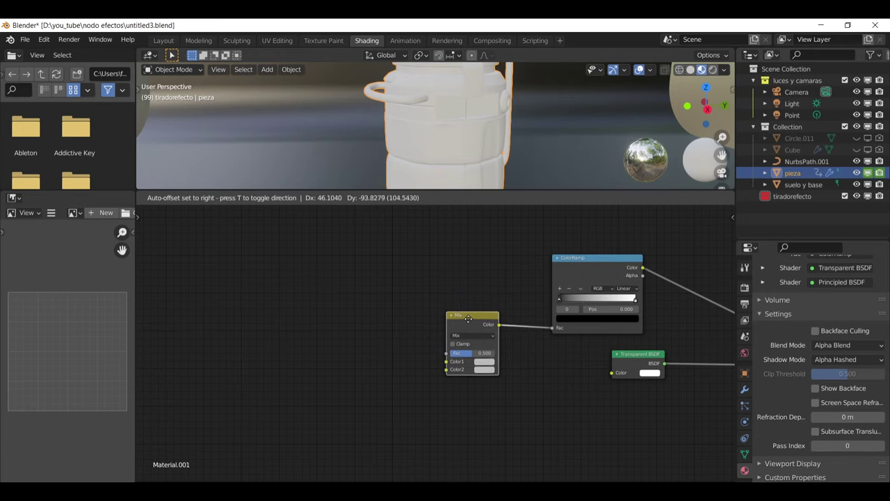
{"action": "middle_click_drag", "start_coordinate": [298, 296], "coordinate": [348, 290]}
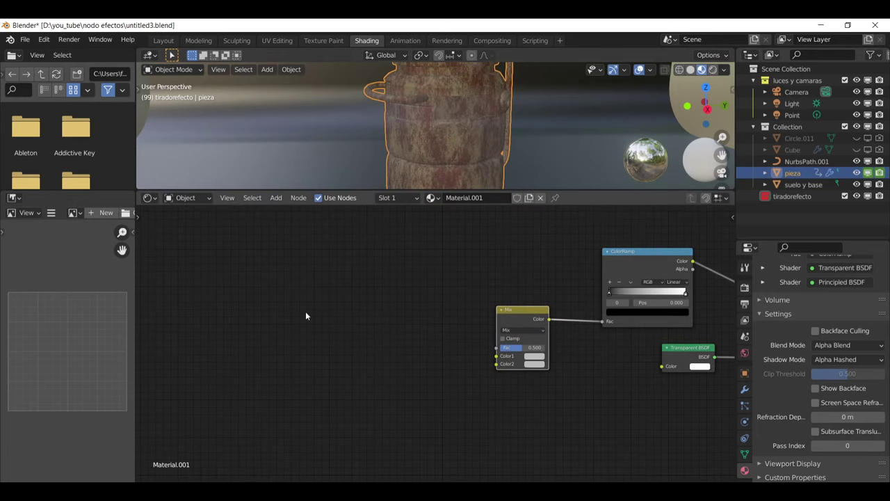
- Add a Noise Texture feeding the Mix node's Color1 input, placed to its left
{"action": "key", "text": "shift+a"}
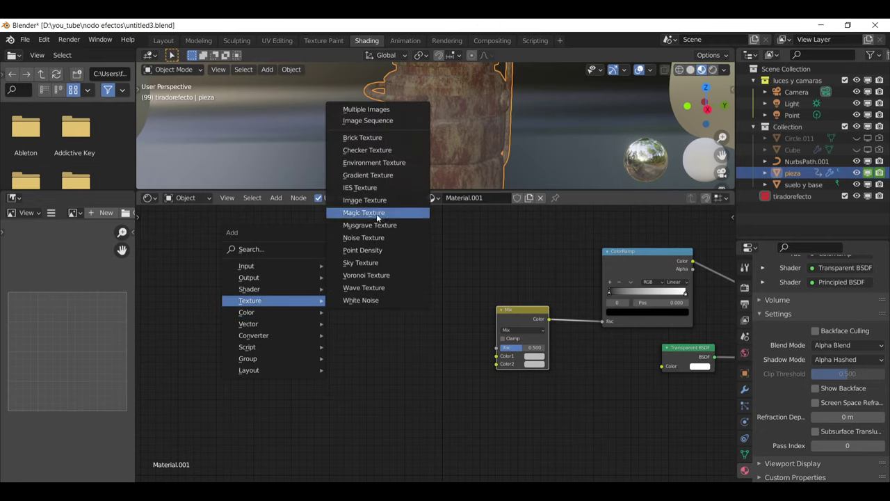
{"action": "left_click", "coordinate": [379, 240]}
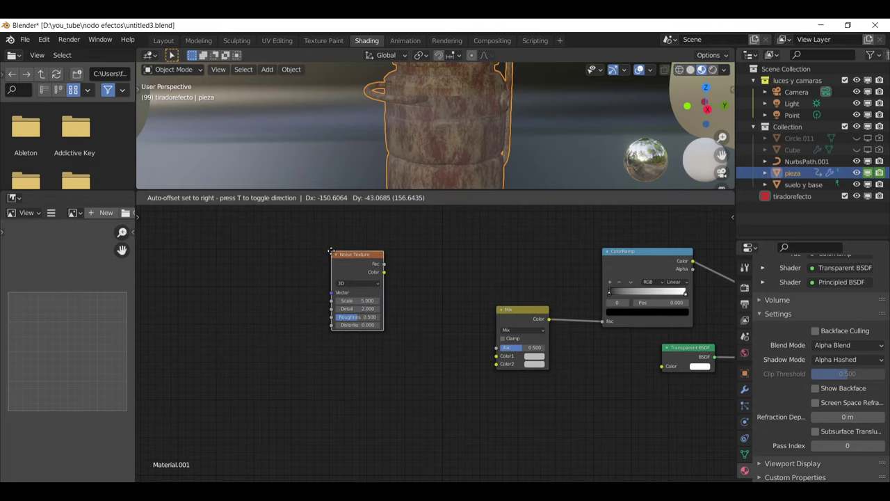
{"action": "left_click", "coordinate": [331, 251]}
{"action": "mouse_move", "coordinate": [354, 256]}
{"action": "left_mouse_down"}
{"action": "mouse_move", "coordinate": [327, 271]}
{"action": "mouse_move", "coordinate": [496, 356]}
{"action": "left_mouse_up"}
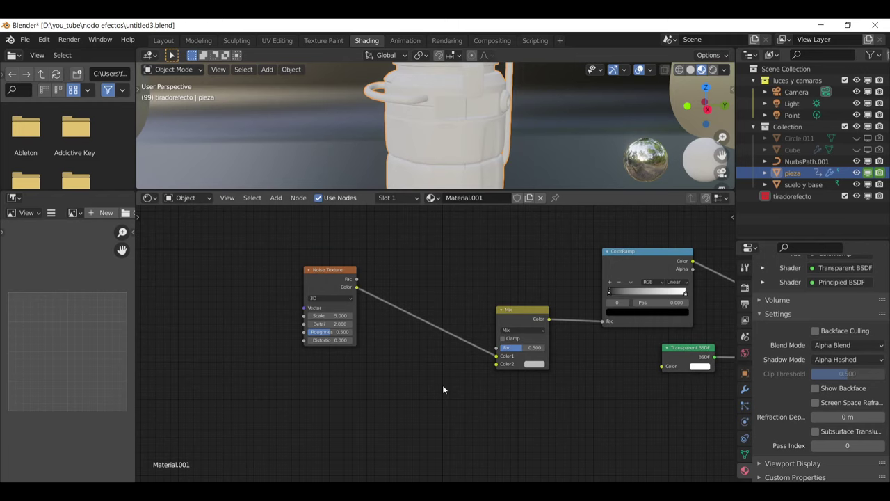
{"action": "scroll", "coordinate": [442, 389], "scroll_direction": "down", "scroll_amount": 2}
{"action": "left_click", "coordinate": [43, 39]}
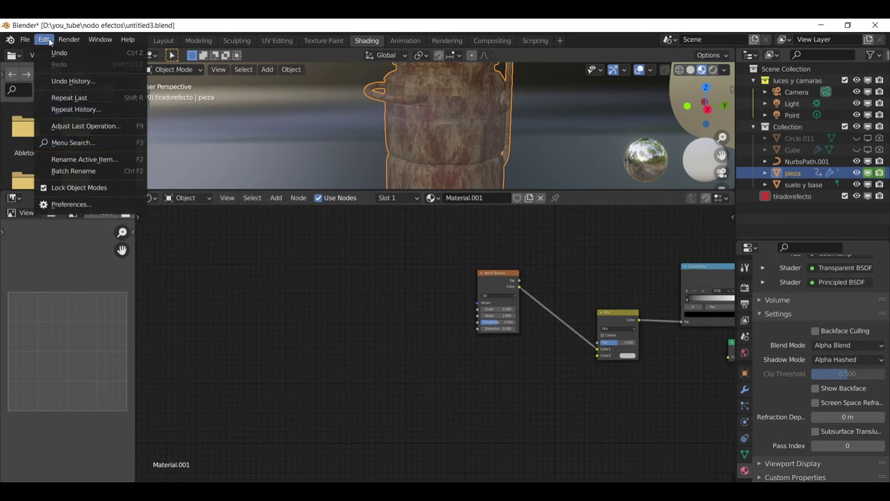
{"action": "left_click", "coordinate": [70, 206]}
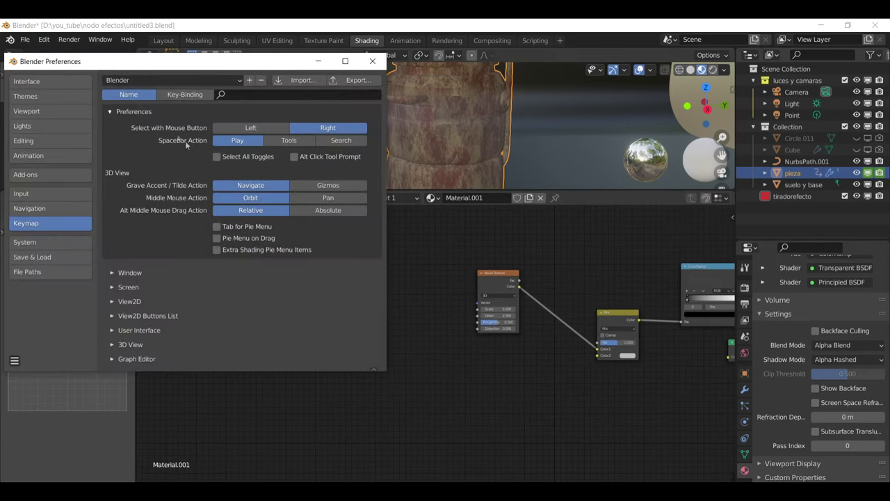
{"action": "left_click", "coordinate": [29, 176]}
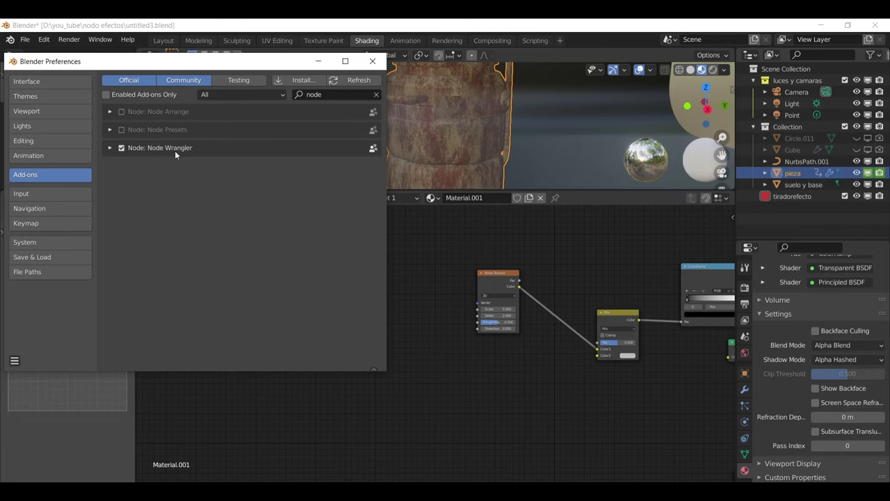
{"action": "left_click", "coordinate": [372, 61]}
{"action": "left_click", "coordinate": [495, 277]}
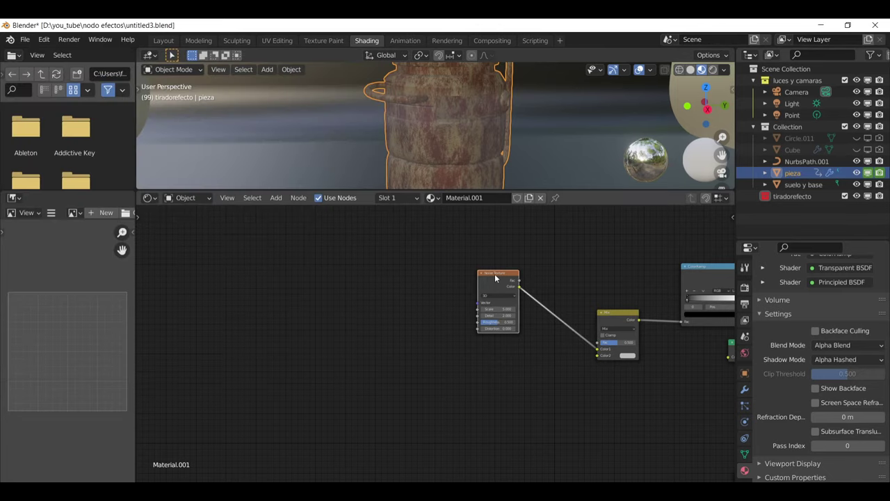
{"action": "key", "text": "ctrl+t"}
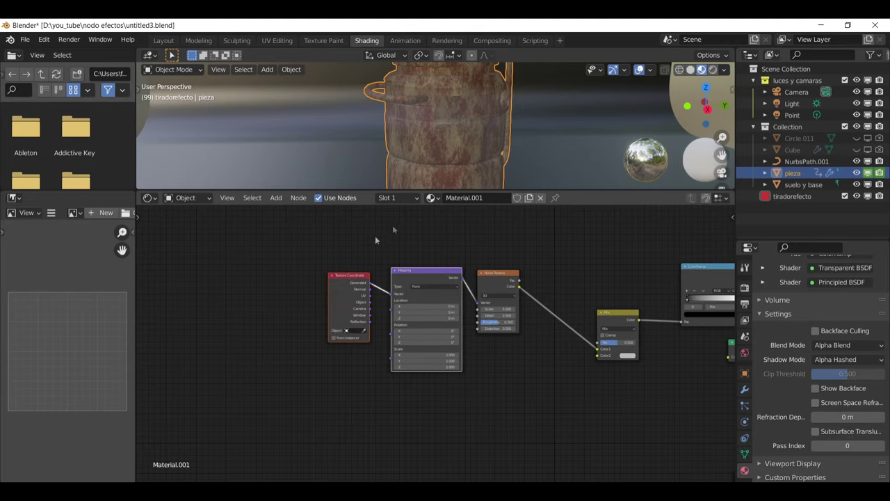
- Move the Texture Coordinate node further left of the Mapping node
{"action": "scroll", "coordinate": [455, 380], "scroll_direction": "up", "scroll_amount": 3}
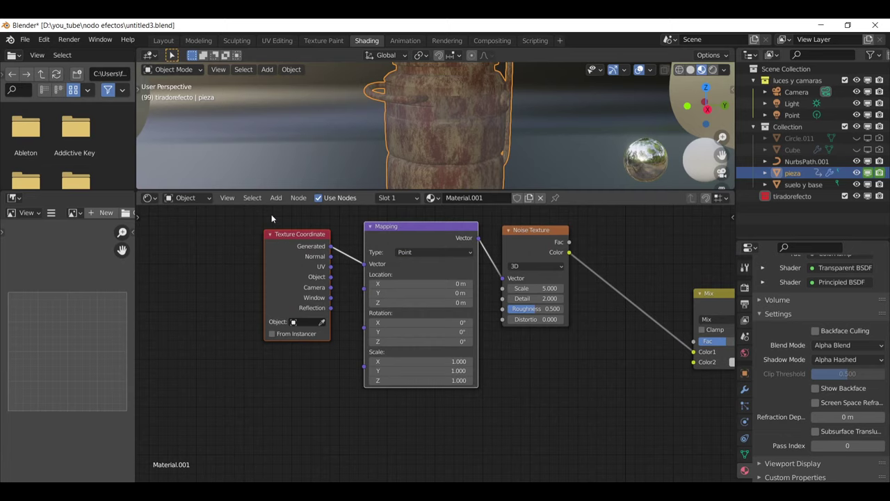
{"action": "middle_click_drag", "start_coordinate": [501, 358], "coordinate": [518, 376]}
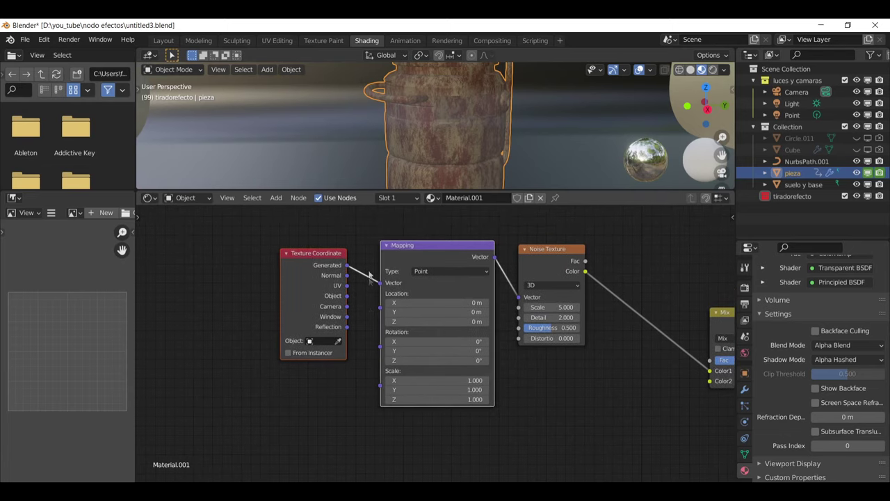
{"action": "left_click_drag", "start_coordinate": [306, 255], "coordinate": [254, 254]}
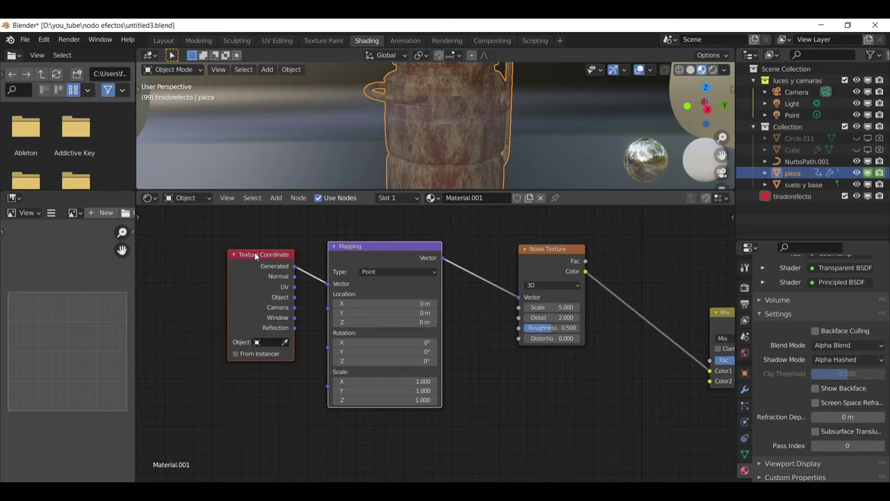
{"action": "left_click", "coordinate": [255, 253]}
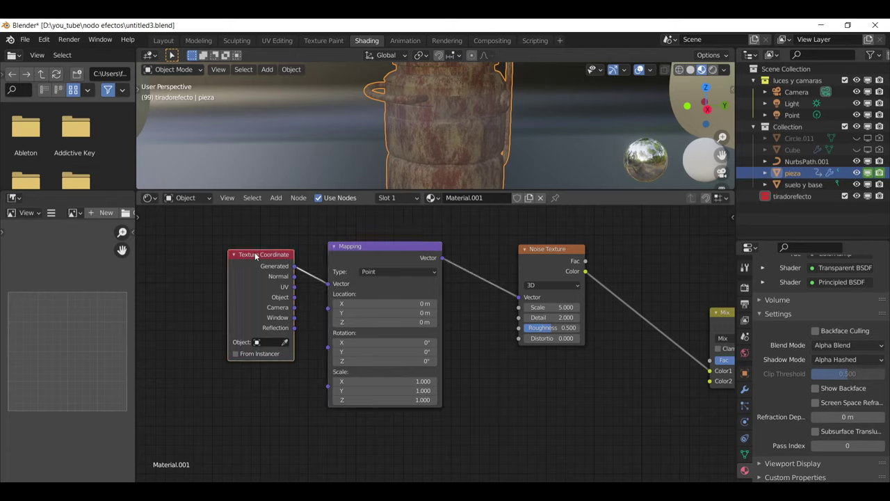
{"action": "left_click_drag", "start_coordinate": [254, 253], "coordinate": [174, 271]}
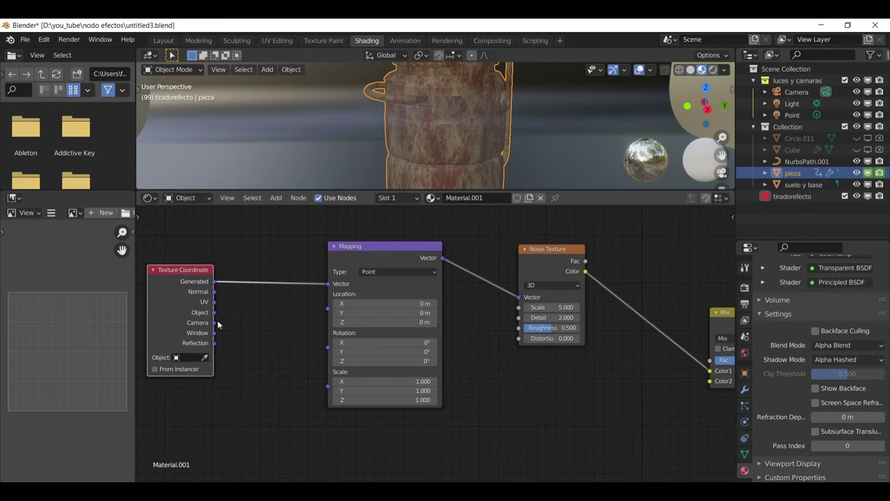
- Link Texture Coordinate's Object output to Mapping's Rotation and Location inputs
{"action": "left_click_drag", "start_coordinate": [214, 312], "coordinate": [327, 346]}
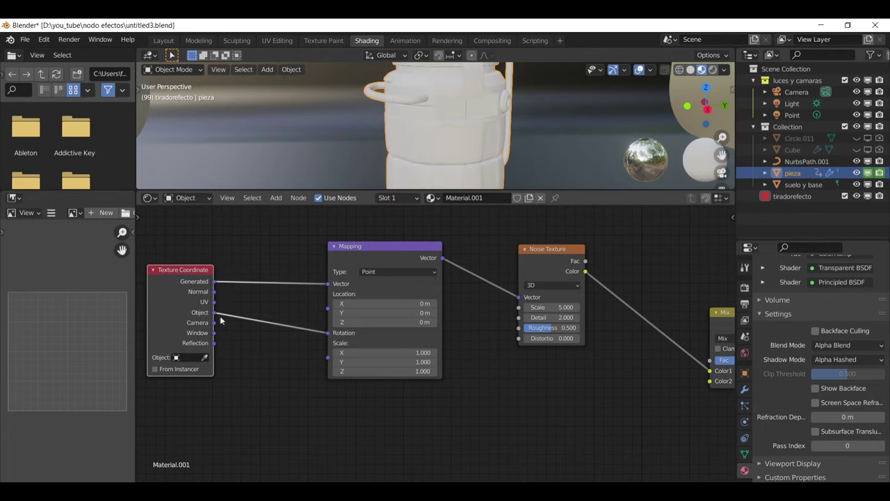
{"action": "left_click_drag", "start_coordinate": [215, 312], "coordinate": [328, 312]}
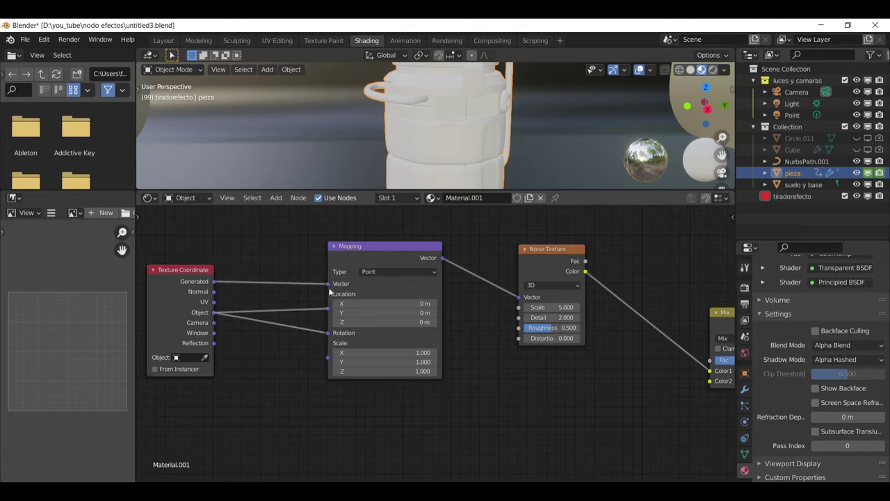
{"action": "left_click_drag", "start_coordinate": [330, 292], "coordinate": [243, 266]}
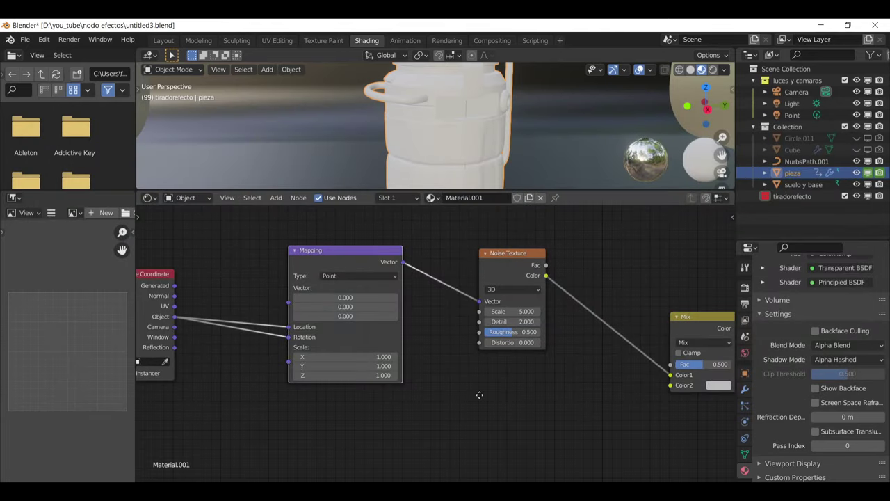
{"action": "scroll", "coordinate": [479, 394], "scroll_direction": "down", "scroll_amount": 1}
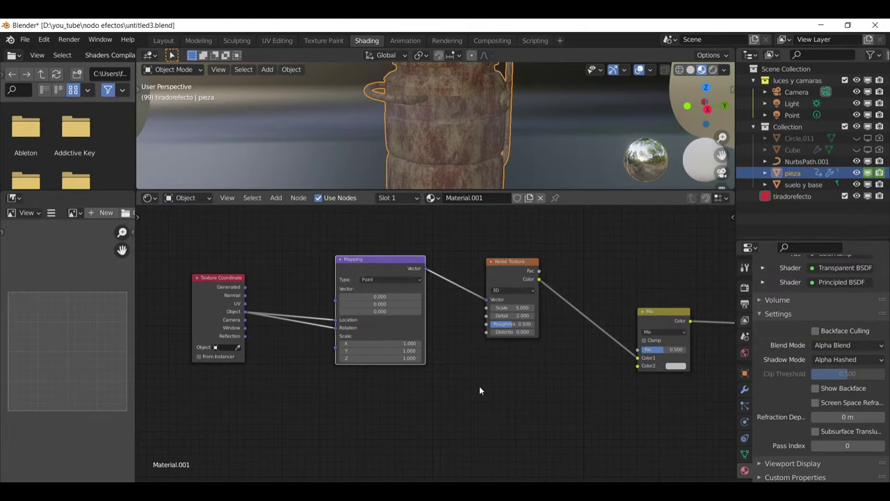
- Add a Gradient Texture node below the Noise Texture
{"action": "scroll", "coordinate": [479, 385], "scroll_direction": "down", "scroll_amount": 1}
{"action": "middle_click_drag", "start_coordinate": [458, 157], "coordinate": [354, 130]}
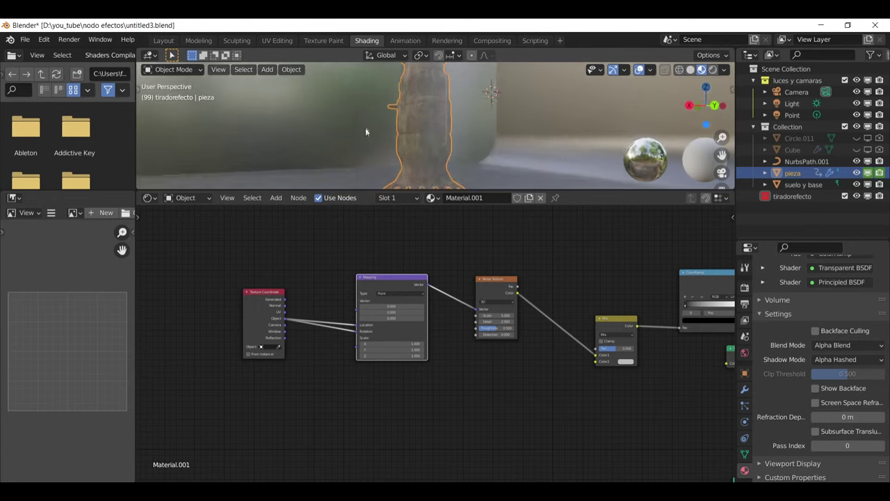
{"action": "middle_click_drag", "start_coordinate": [460, 368], "coordinate": [330, 347]}
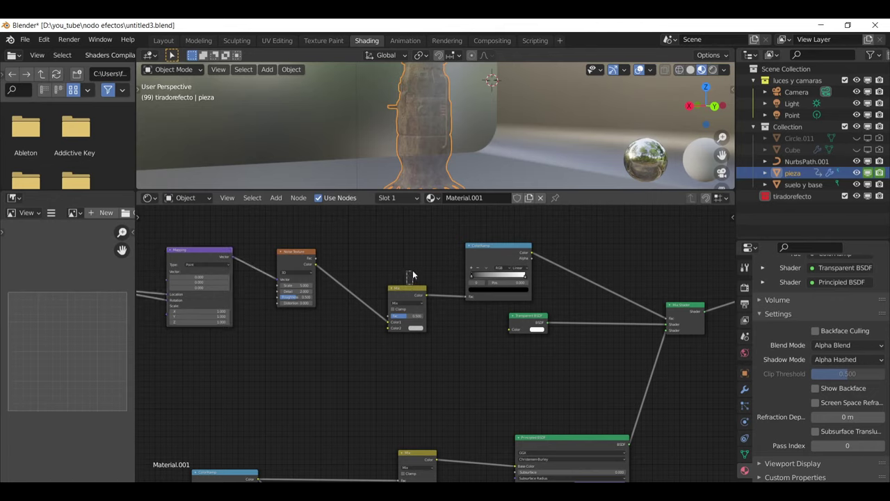
{"action": "mouse_move", "coordinate": [406, 289]}
{"action": "left_mouse_down"}
{"action": "mouse_move", "coordinate": [403, 274]}
{"action": "mouse_move", "coordinate": [402, 283]}
{"action": "left_mouse_up"}
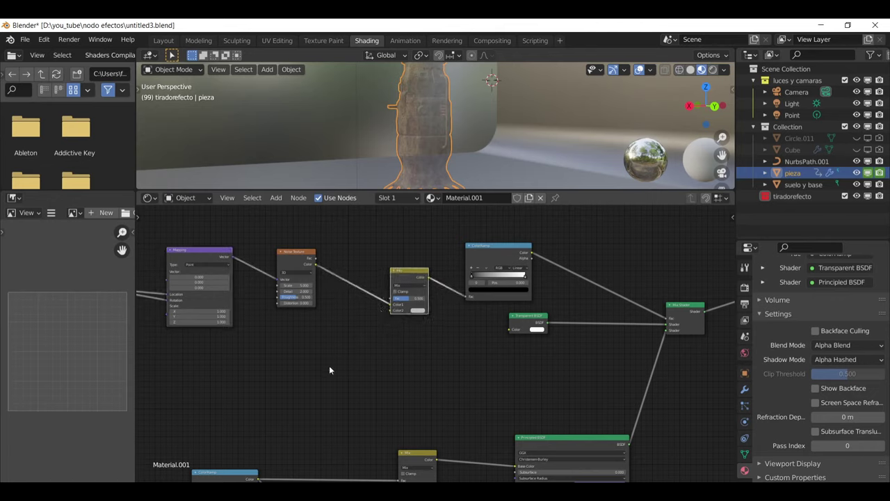
{"action": "key", "text": "shift+a"}
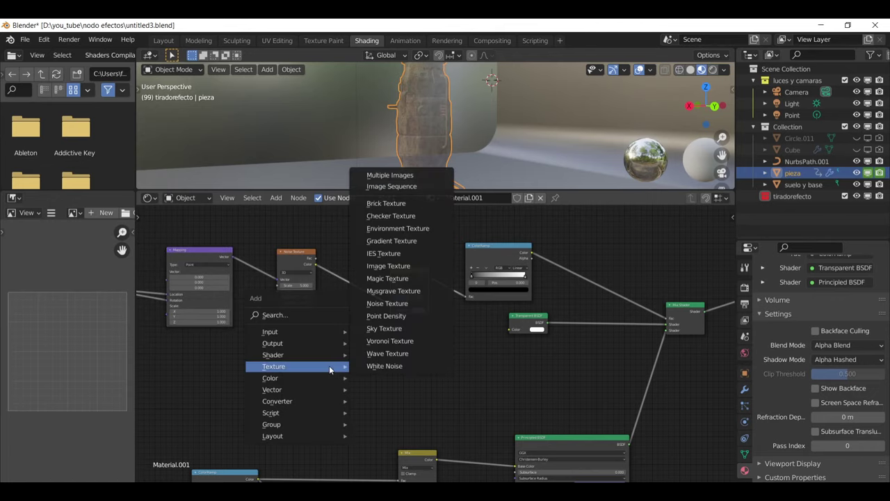
{"action": "left_click", "coordinate": [392, 241]}
{"action": "left_click", "coordinate": [279, 320]}
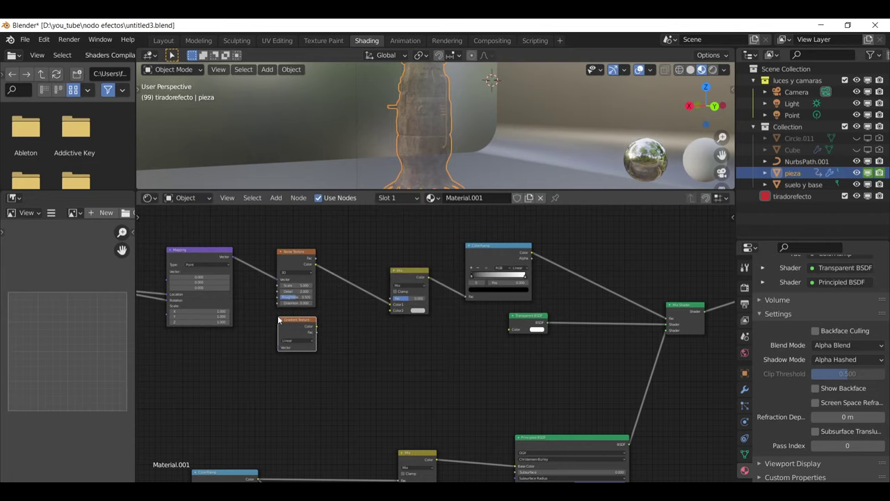
- Connect the Gradient Texture Color output to the Mix node's Color2 and check the lamp
{"action": "scroll", "coordinate": [297, 349], "scroll_direction": "up", "scroll_amount": 1}
{"action": "scroll", "coordinate": [296, 349], "scroll_direction": "up", "scroll_amount": 2}
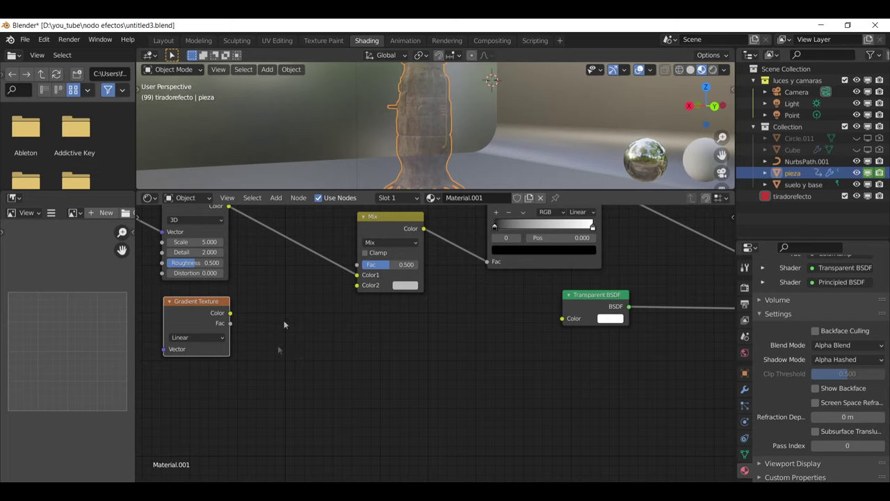
{"action": "left_click_drag", "start_coordinate": [231, 314], "coordinate": [357, 285]}
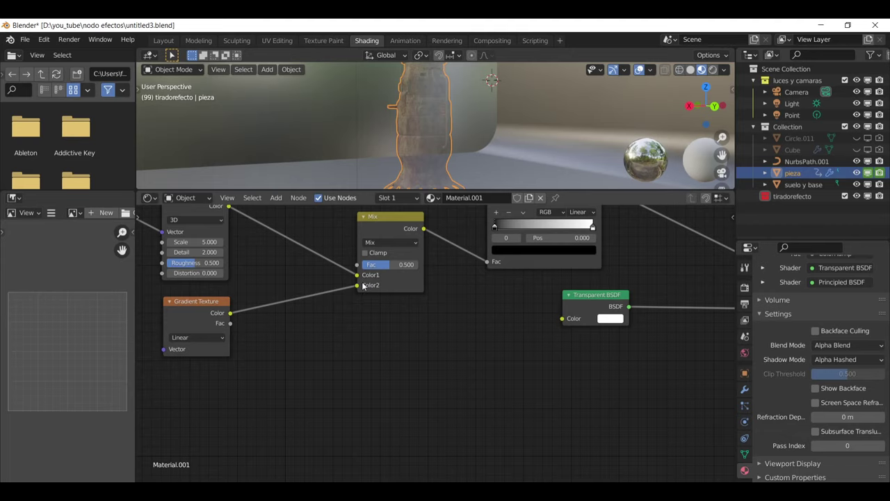
{"action": "middle_click_drag", "start_coordinate": [278, 139], "coordinate": [411, 147]}
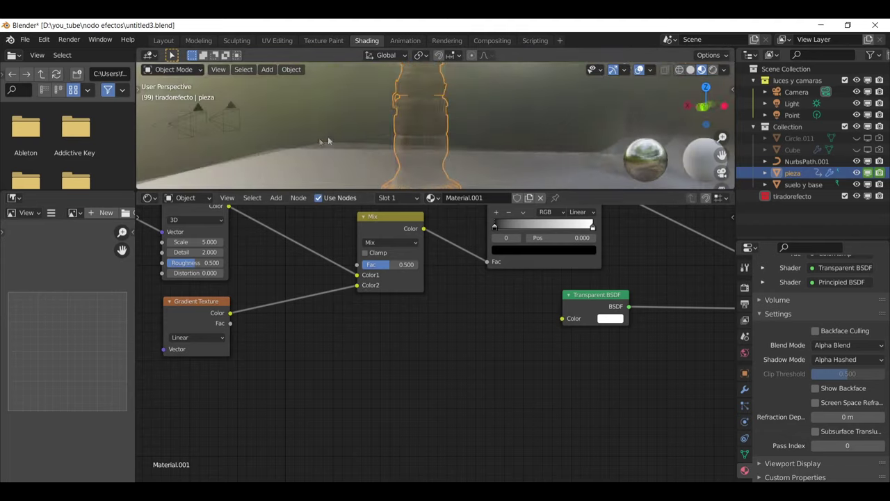
{"action": "middle_click_drag", "start_coordinate": [411, 147], "coordinate": [456, 95]}
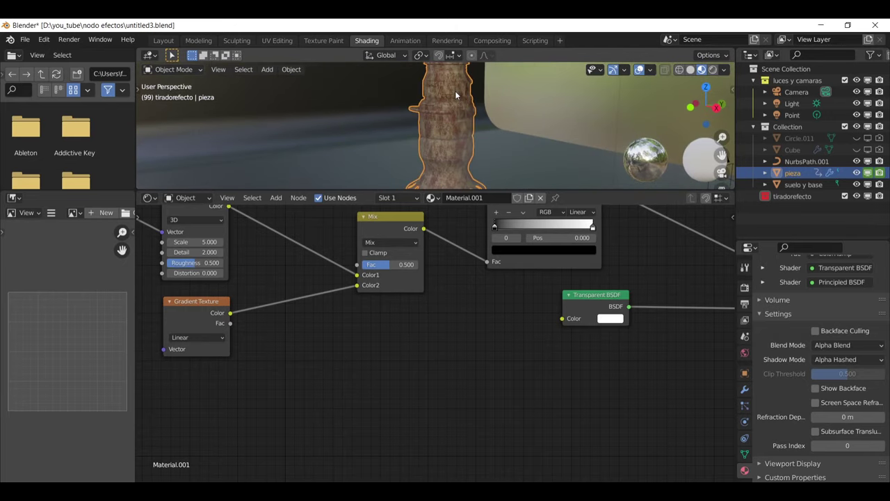
- Move the ColorRamp black stop right and the white stop left to Pos 0.442
{"action": "middle_click_drag", "start_coordinate": [496, 224], "coordinate": [455, 281]}
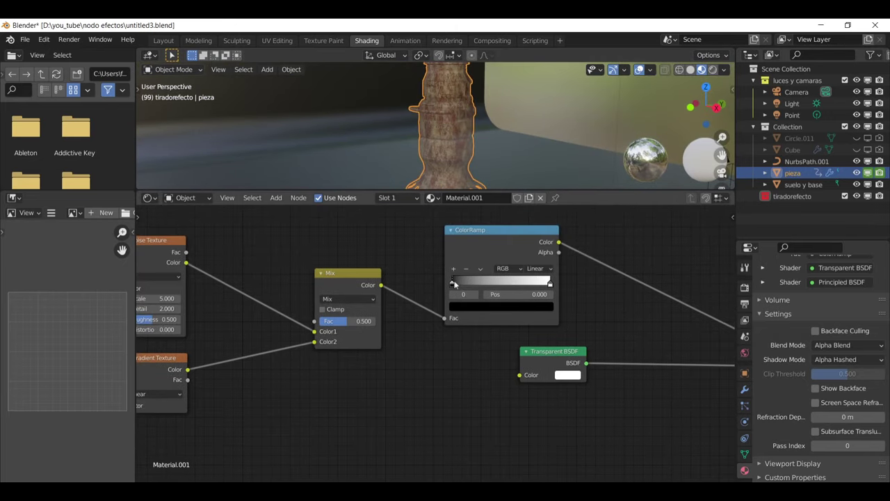
{"action": "left_click_drag", "start_coordinate": [465, 282], "coordinate": [496, 284]}
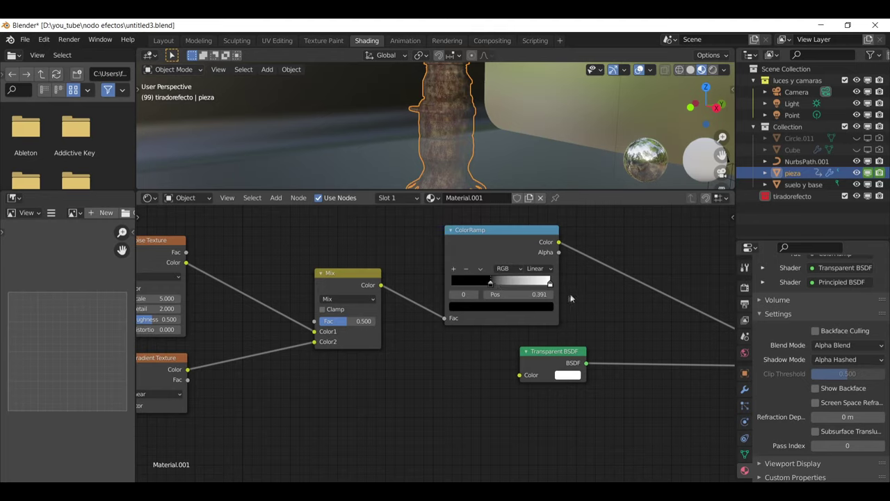
{"action": "left_click_drag", "start_coordinate": [550, 284], "coordinate": [495, 284]}
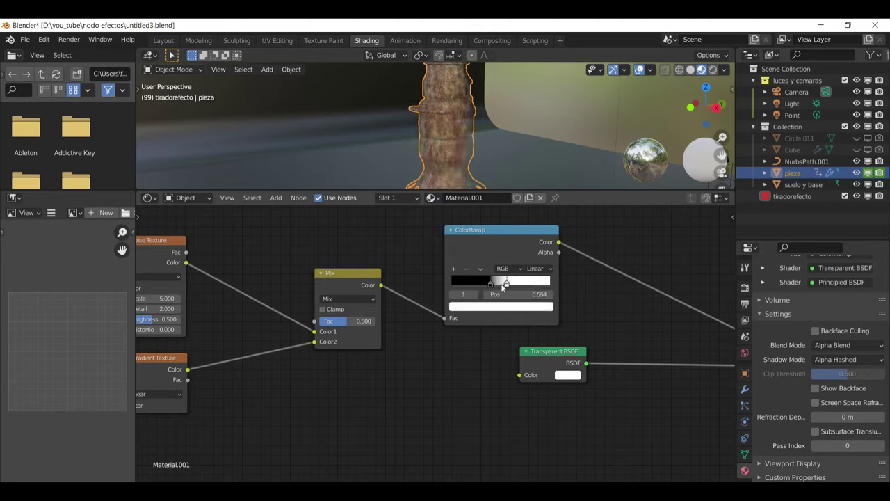
{"action": "left_click_drag", "start_coordinate": [495, 284], "coordinate": [493, 285]}
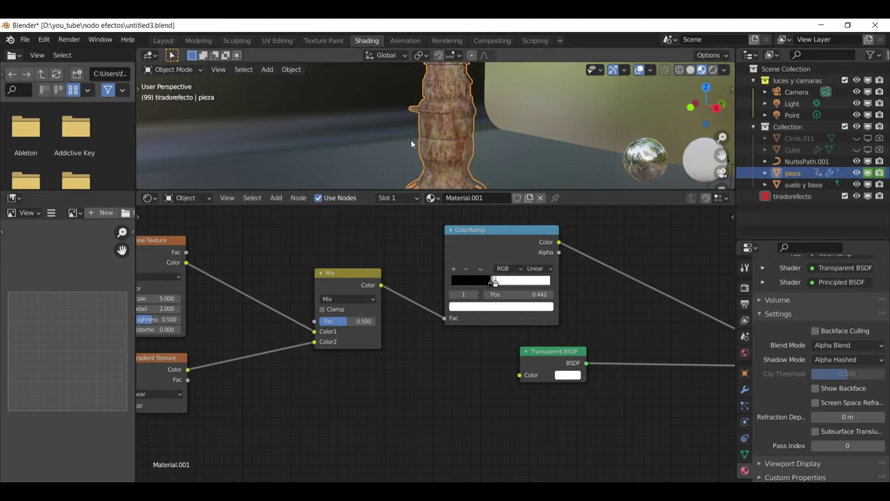
- Orbit around the lamp to inspect the partial dissolve, then frame the node tree
{"action": "mouse_move", "coordinate": [562, 146]}
{"action": "middle_mouse_down"}
{"action": "mouse_move", "coordinate": [302, 167]}
{"action": "mouse_move", "coordinate": [316, 143]}
{"action": "middle_mouse_up"}
{"action": "mouse_move", "coordinate": [426, 87]}
{"action": "middle_mouse_down"}
{"action": "mouse_move", "coordinate": [377, 94]}
{"action": "mouse_move", "coordinate": [419, 88]}
{"action": "middle_mouse_up"}
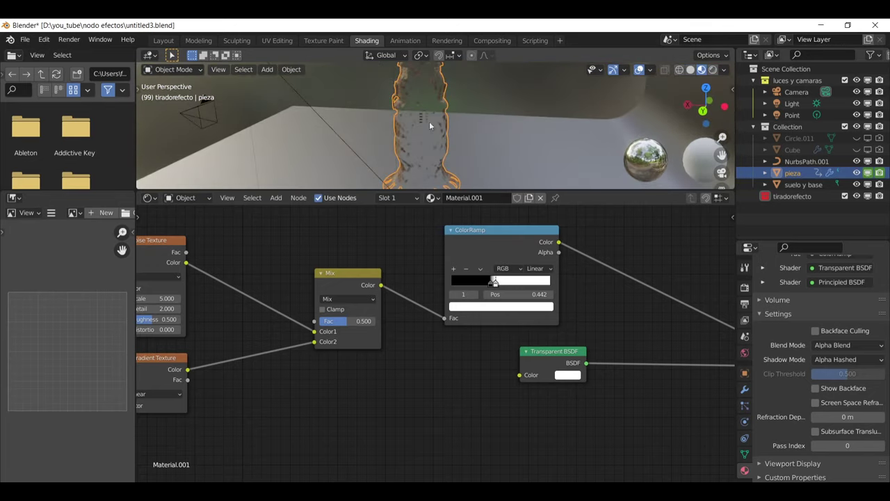
{"action": "middle_click_drag", "start_coordinate": [423, 121], "coordinate": [422, 111]}
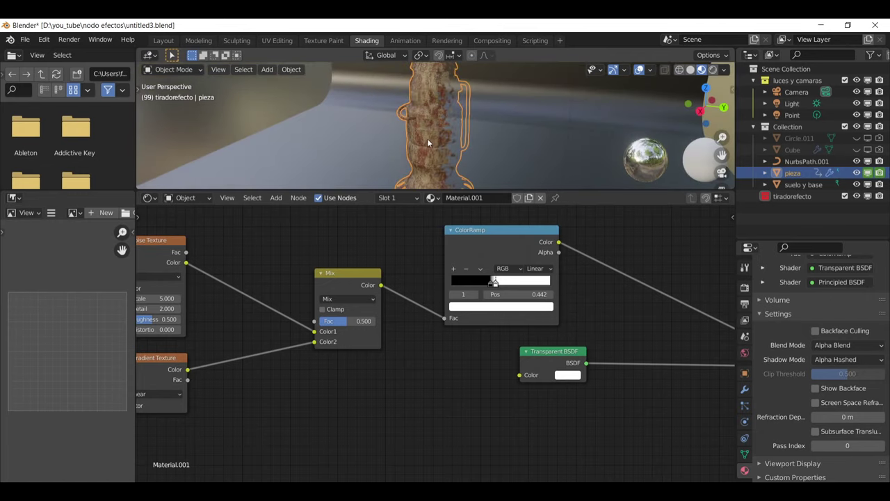
{"action": "scroll", "coordinate": [427, 160], "scroll_direction": "down", "scroll_amount": 3}
{"action": "mouse_move", "coordinate": [427, 178]}
{"action": "middle_mouse_down"}
{"action": "mouse_move", "coordinate": [368, 124]}
{"action": "mouse_move", "coordinate": [357, 105]}
{"action": "mouse_move", "coordinate": [373, 98]}
{"action": "middle_mouse_up"}
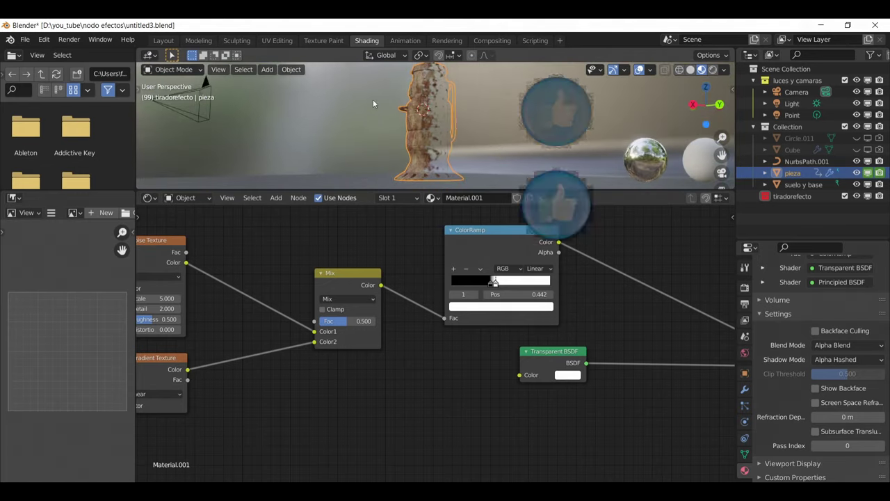
{"action": "scroll", "coordinate": [486, 362], "scroll_direction": "down", "scroll_amount": 2}
{"action": "scroll", "coordinate": [429, 401], "scroll_direction": "down", "scroll_amount": 1}
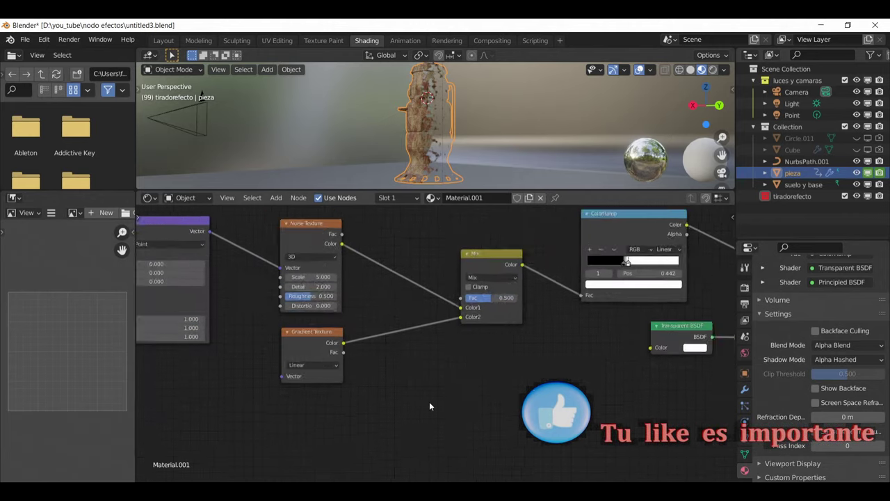
{"action": "scroll", "coordinate": [434, 397], "scroll_direction": "down", "scroll_amount": 1}
{"action": "middle_click_drag", "start_coordinate": [435, 397], "coordinate": [574, 354]}
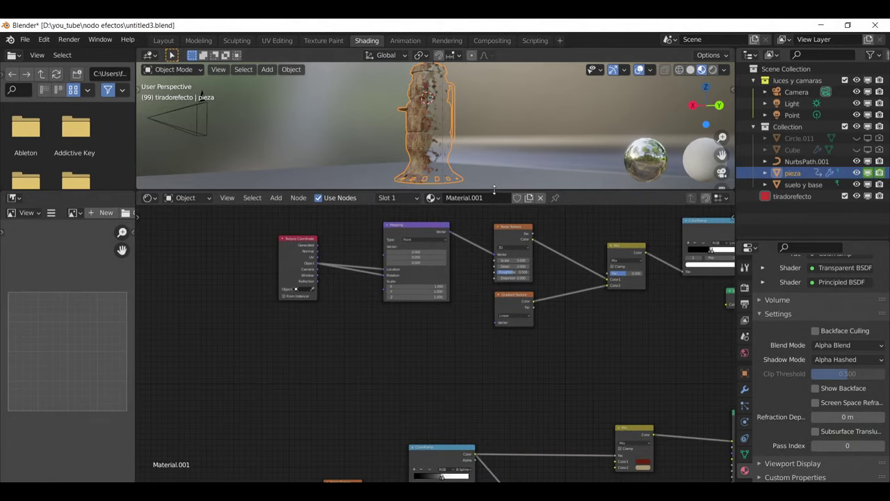
- Snap the 3D cursor to the world origin and add an Arrows empty there
{"action": "left_click_drag", "start_coordinate": [495, 189], "coordinate": [494, 201]}
{"action": "key", "text": "ctrl+KP_1"}
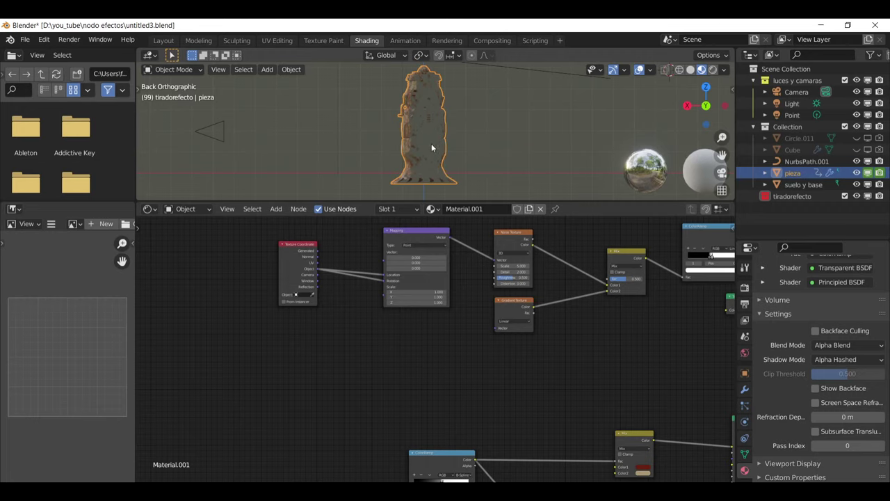
{"action": "key", "text": "shift+a"}
{"action": "key", "text": "Escape"}
{"action": "key", "text": "shift+s"}
{"action": "left_click", "coordinate": [434, 154]}
{"action": "key", "text": "shift+a"}
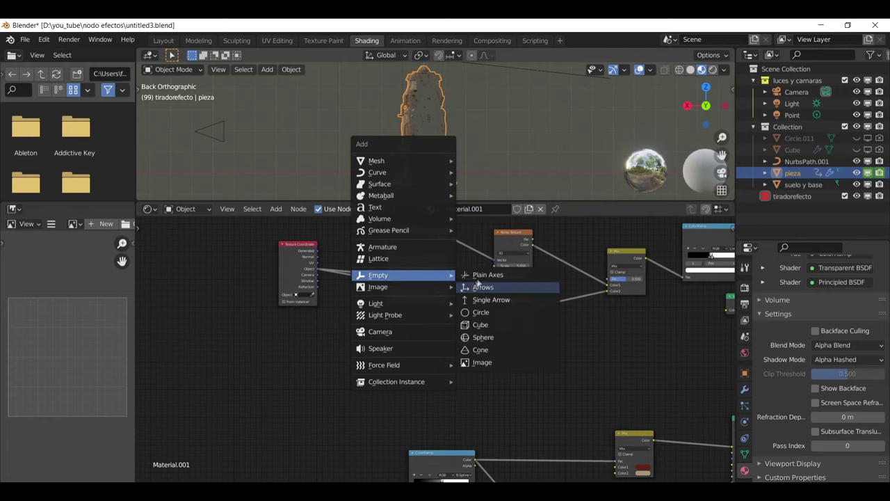
{"action": "left_click", "coordinate": [483, 287]}
- Shift Empty.001 along X, then select the floor 'suelo y base'
{"action": "mouse_move", "coordinate": [487, 181]}
{"action": "middle_mouse_down"}
{"action": "mouse_move", "coordinate": [513, 171]}
{"action": "mouse_move", "coordinate": [476, 176]}
{"action": "middle_mouse_up"}
{"action": "key", "text": "KP_1"}
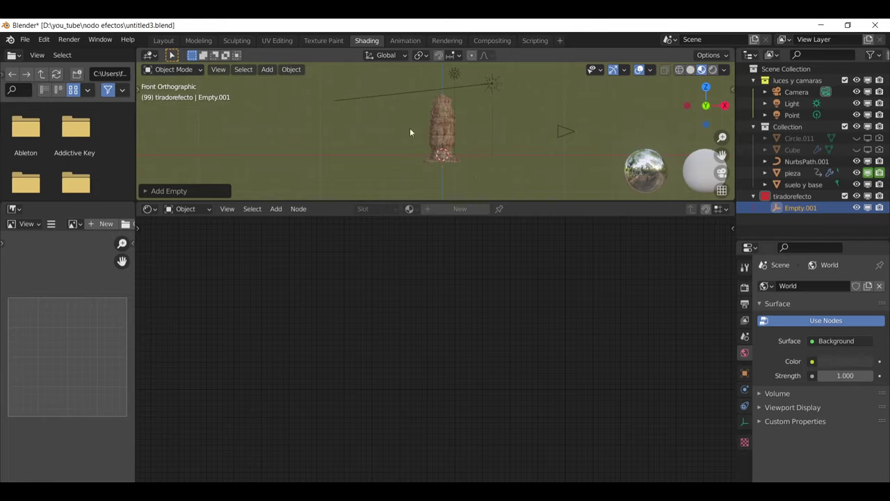
{"action": "key", "text": "g"}
{"action": "key", "text": "z"}
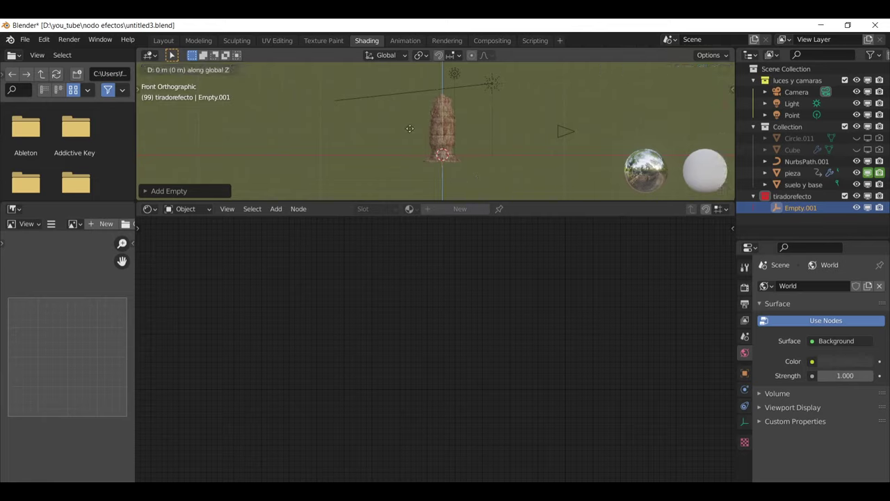
{"action": "key", "text": "x"}
{"action": "left_click", "coordinate": [358, 124]}
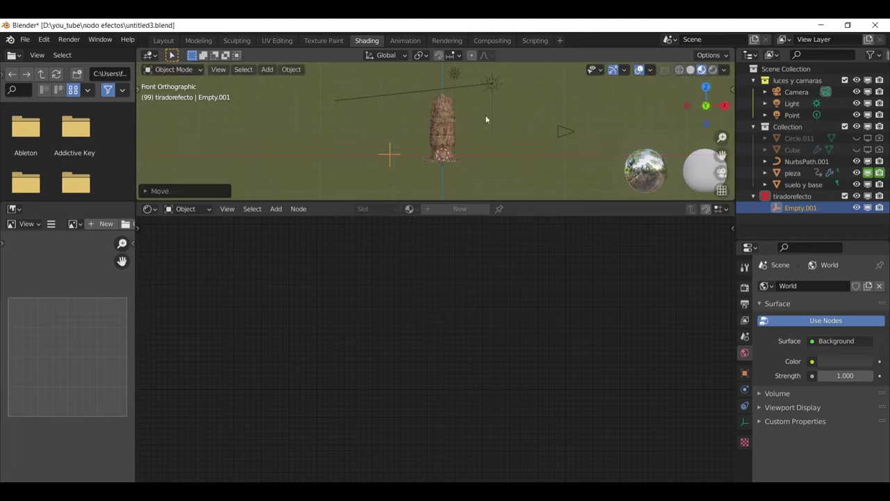
{"action": "scroll", "coordinate": [485, 118], "scroll_direction": "up", "scroll_amount": 3}
{"action": "mouse_move", "coordinate": [485, 118]}
{"action": "middle_mouse_down"}
{"action": "mouse_move", "coordinate": [417, 146]}
{"action": "mouse_move", "coordinate": [370, 133]}
{"action": "mouse_move", "coordinate": [538, 86]}
{"action": "middle_mouse_up"}
{"action": "left_click", "coordinate": [561, 102]}
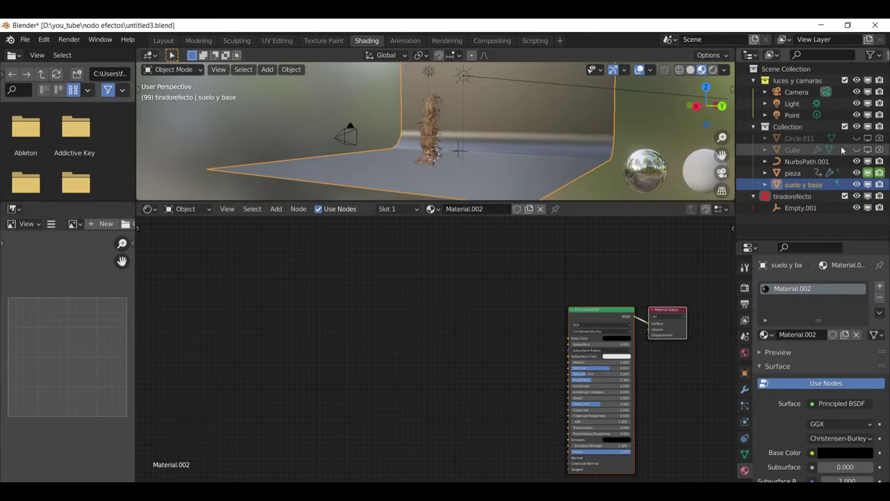
- Hide the 'suelo y base' floor in the viewport
{"action": "left_click", "coordinate": [856, 184]}
{"action": "mouse_move", "coordinate": [497, 147]}
{"action": "middle_mouse_down"}
{"action": "mouse_move", "coordinate": [428, 160]}
{"action": "mouse_move", "coordinate": [425, 118]}
{"action": "mouse_move", "coordinate": [457, 107]}
{"action": "middle_mouse_up"}
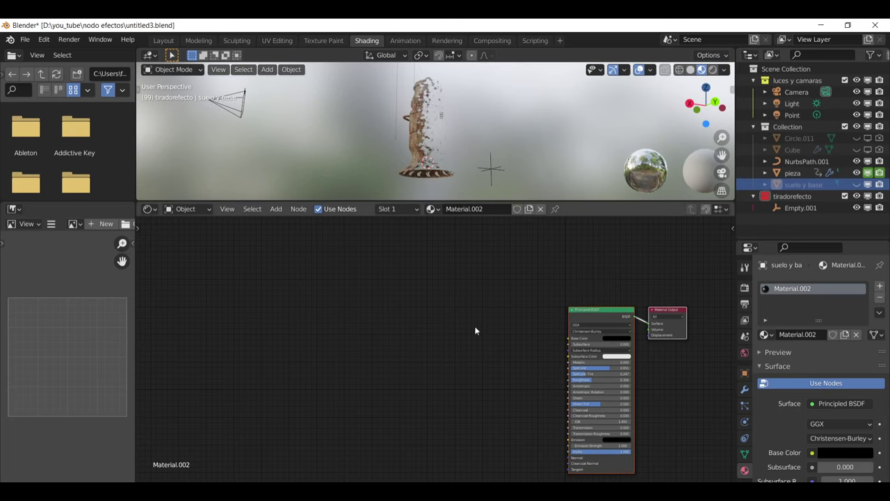
{"action": "scroll", "coordinate": [475, 329], "scroll_direction": "down", "scroll_amount": 1}
- Select 'pieza' and pan its Material.001 node tree to the texture nodes
{"action": "left_click", "coordinate": [417, 167]}
{"action": "middle_click_drag", "start_coordinate": [584, 354], "coordinate": [412, 354]}
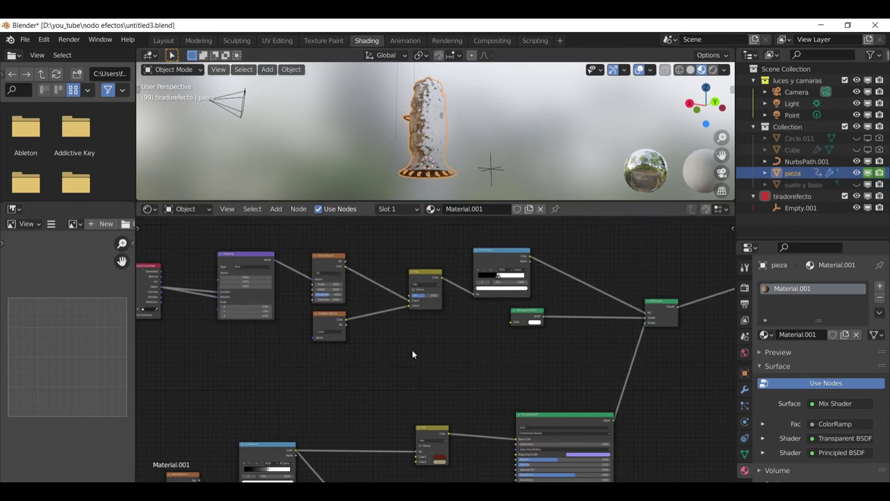
{"action": "middle_click_drag", "start_coordinate": [177, 337], "coordinate": [359, 329]}
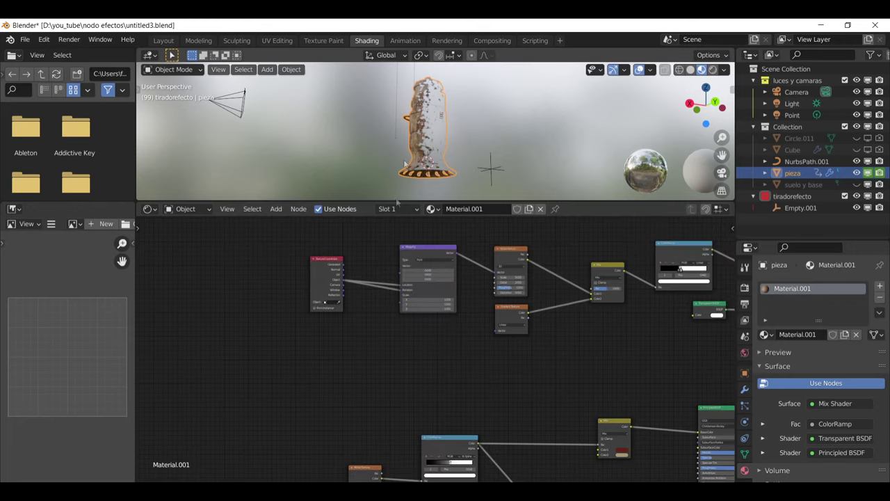
- Set the Texture Coordinate Object field to Empty.001 with the eyedropper
{"action": "scroll", "coordinate": [329, 346], "scroll_direction": "up", "scroll_amount": 3}
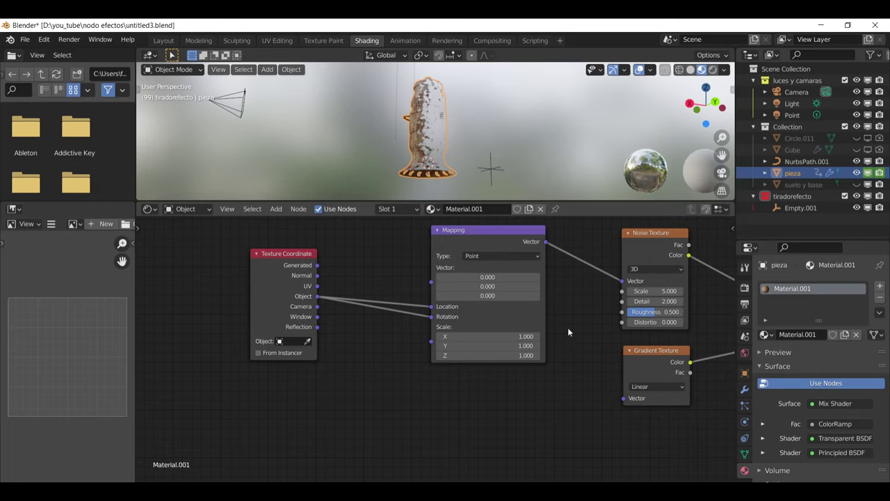
{"action": "left_click", "coordinate": [296, 341]}
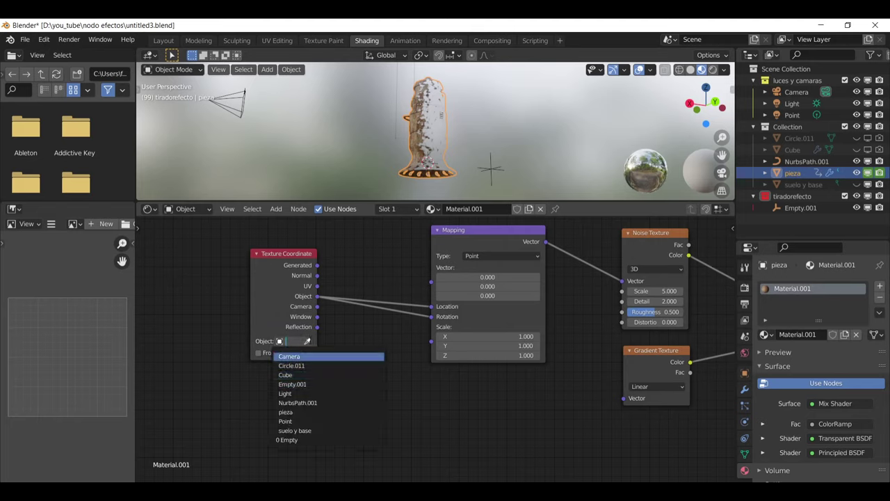
{"action": "left_click", "coordinate": [310, 341]}
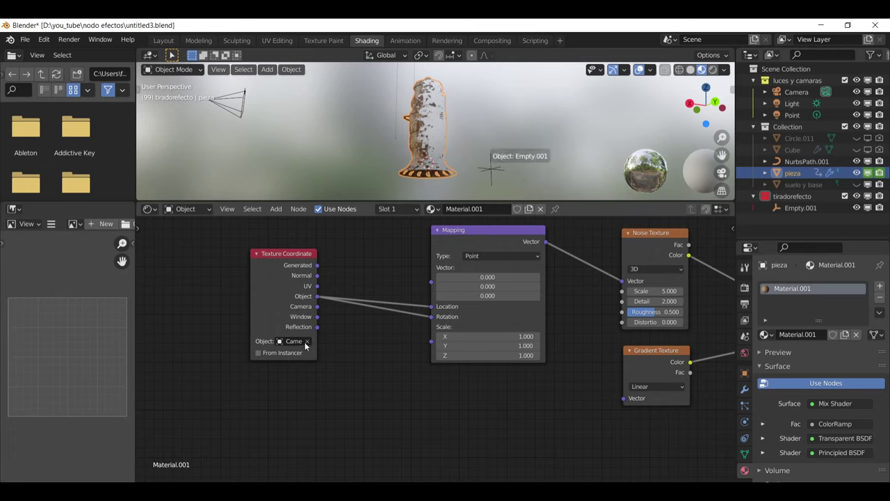
{"action": "left_click", "coordinate": [306, 341]}
{"action": "left_click", "coordinate": [310, 340]}
{"action": "left_click", "coordinate": [492, 170]}
{"action": "left_click", "coordinate": [492, 167]}
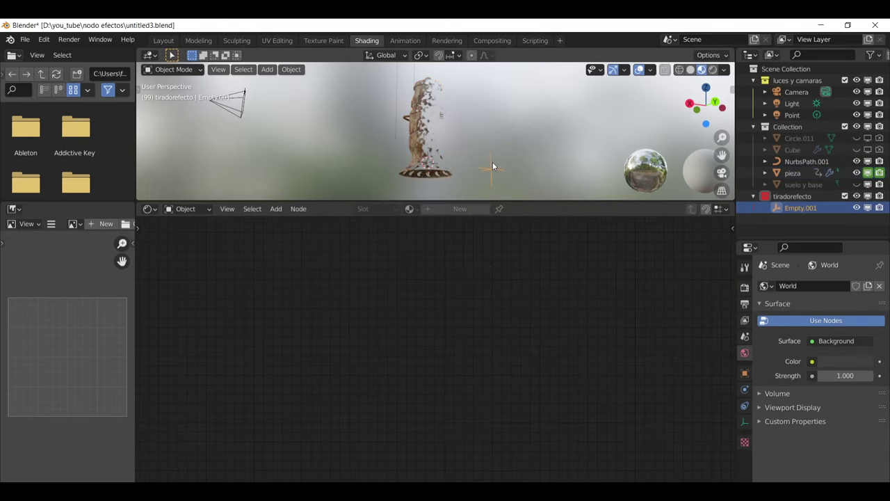
- Reposition Empty.001, then connect Mapping's Vector output to the Gradient Texture's Vector input
{"action": "key", "text": "g"}
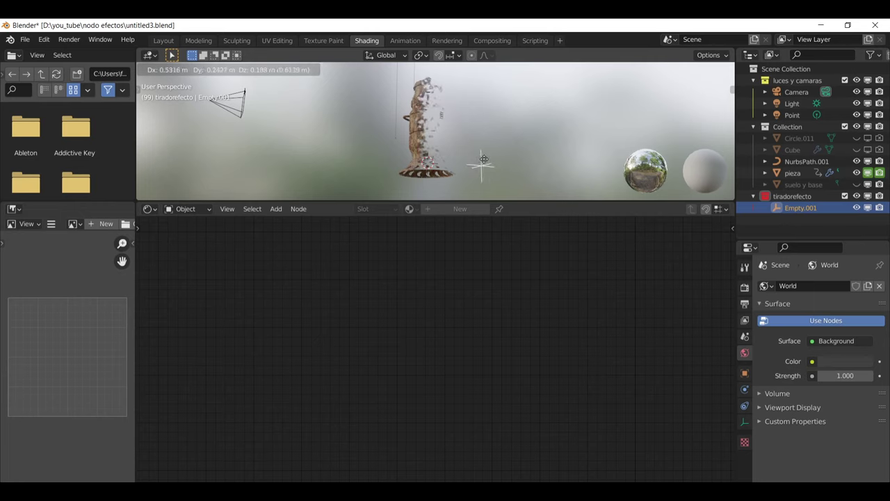
{"action": "left_click", "coordinate": [486, 166]}
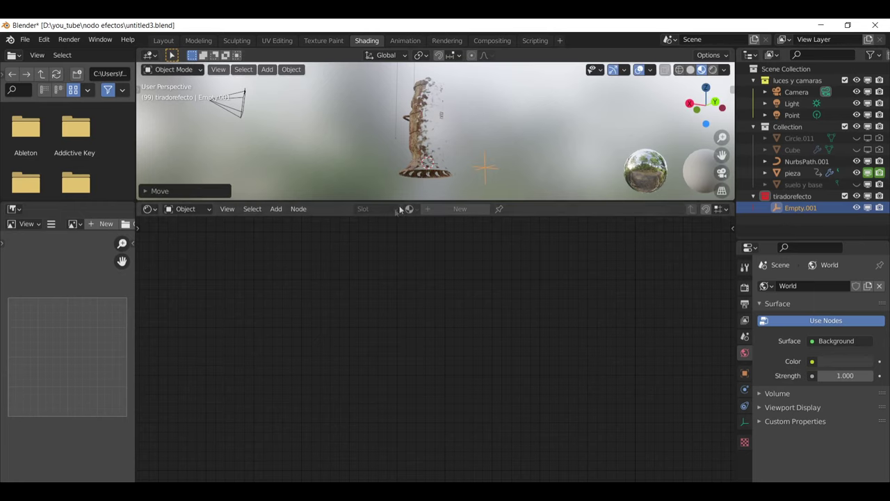
{"action": "left_click", "coordinate": [427, 152]}
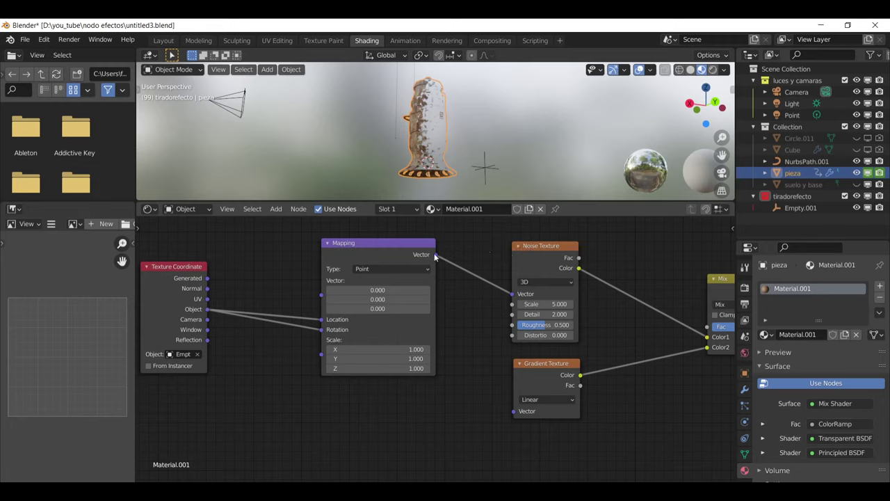
{"action": "left_click_drag", "start_coordinate": [436, 254], "coordinate": [513, 411]}
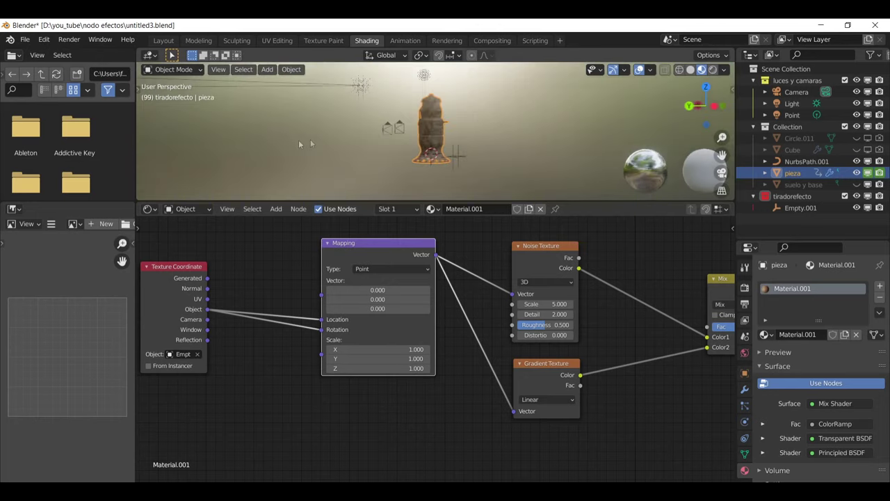
- Move Empty.001 again to check how the dissolve follows it
{"action": "left_click", "coordinate": [485, 167]}
{"action": "scroll", "coordinate": [484, 166], "scroll_direction": "up", "scroll_amount": 4}
{"action": "key", "text": "g"}
{"action": "left_click", "coordinate": [505, 160]}
{"action": "scroll", "coordinate": [507, 157], "scroll_direction": "down", "scroll_amount": 3}
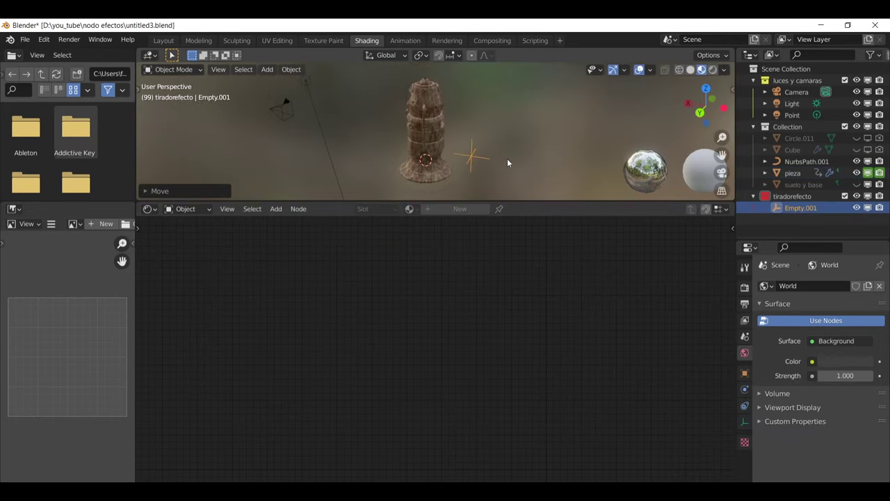
- Move Empty.001 and check it from front and right orthographic views
{"action": "middle_click_drag", "start_coordinate": [507, 158], "coordinate": [469, 64]}
{"action": "key", "text": "g"}
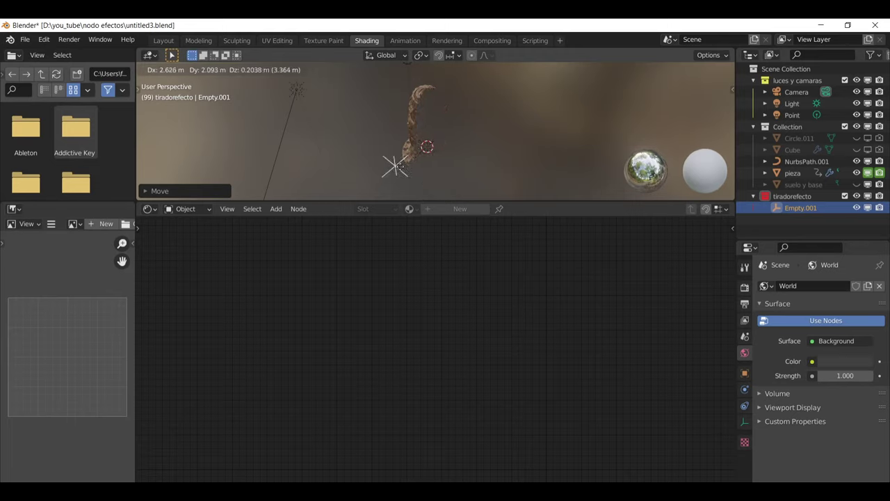
{"action": "left_click", "coordinate": [465, 179]}
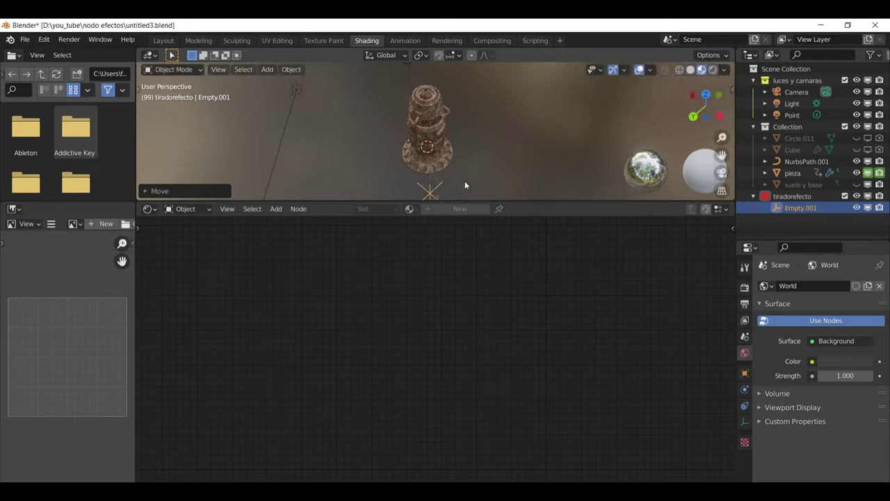
{"action": "key", "text": "KP_1"}
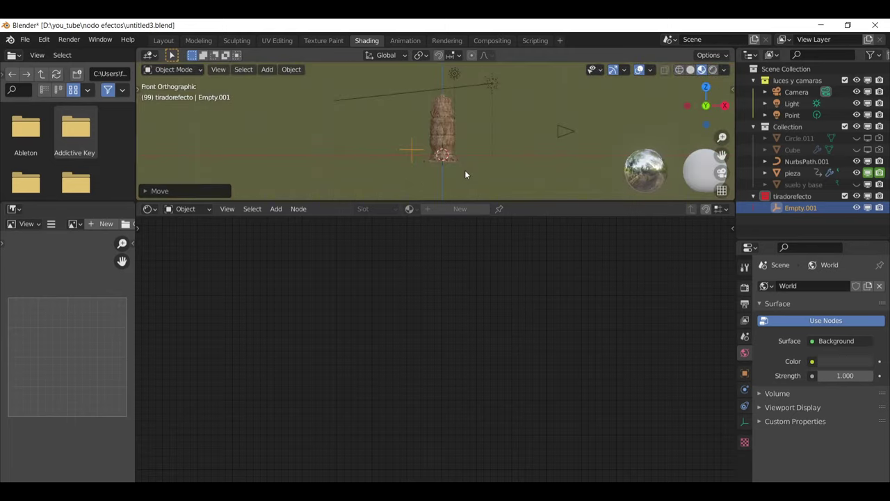
{"action": "middle_click_drag", "start_coordinate": [466, 174], "coordinate": [402, 144]}
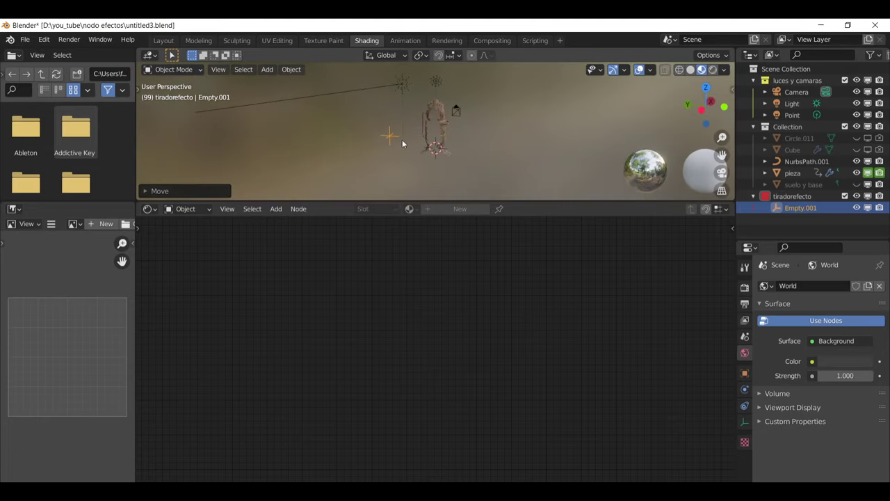
{"action": "key", "text": "KP_1"}
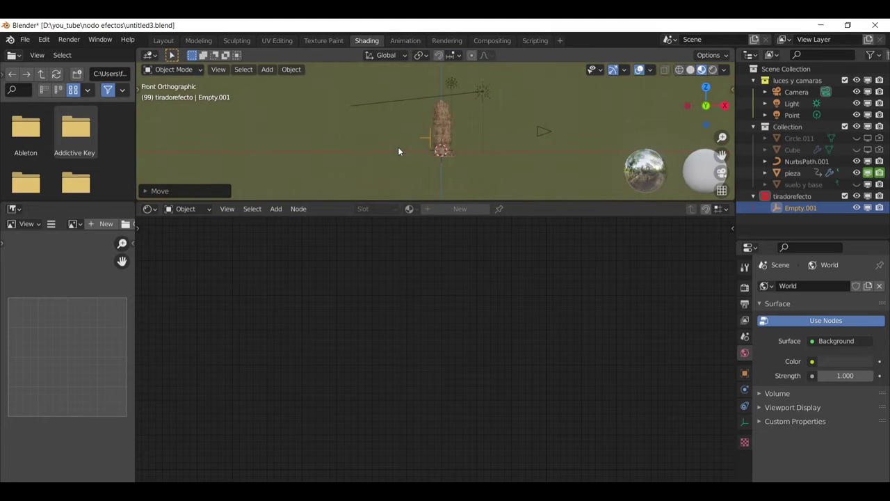
{"action": "key", "text": "KP_3"}
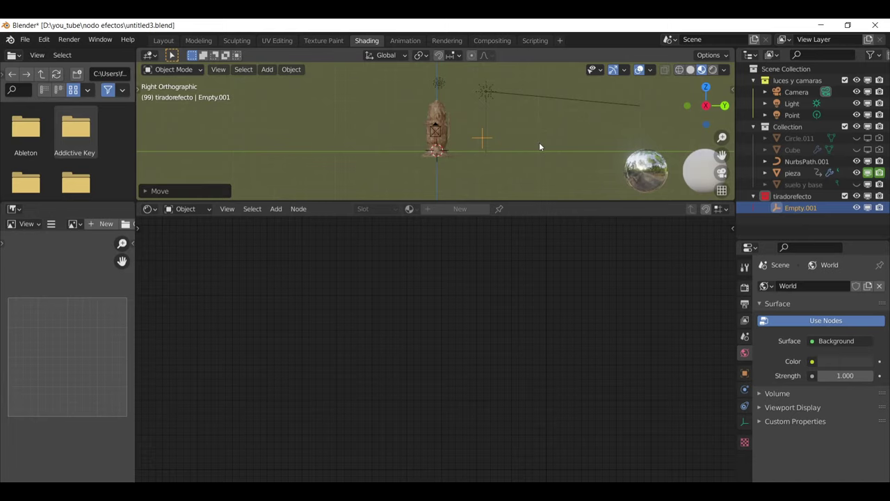
{"action": "mouse_move", "coordinate": [540, 145]}
{"action": "middle_mouse_down"}
{"action": "mouse_move", "coordinate": [365, 137]}
{"action": "mouse_move", "coordinate": [338, 120]}
{"action": "middle_mouse_up"}
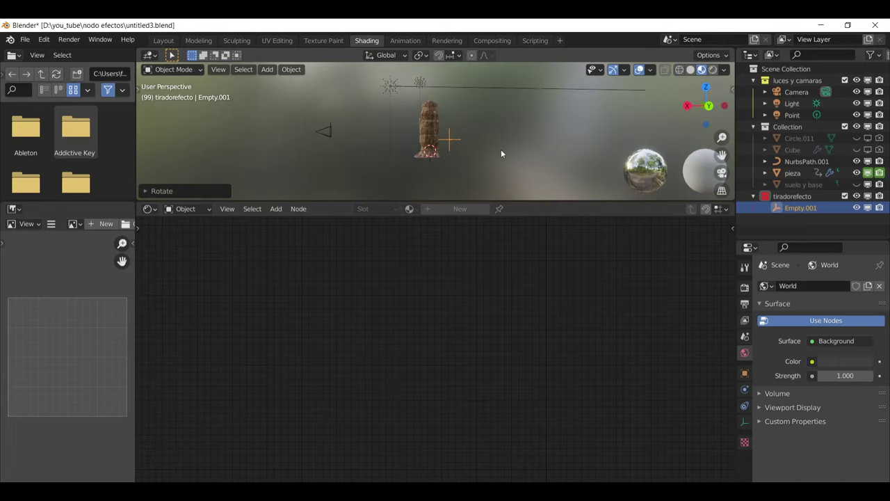
- Rotate Empty.001 and view the dissolve from the front
{"action": "key", "text": "r"}
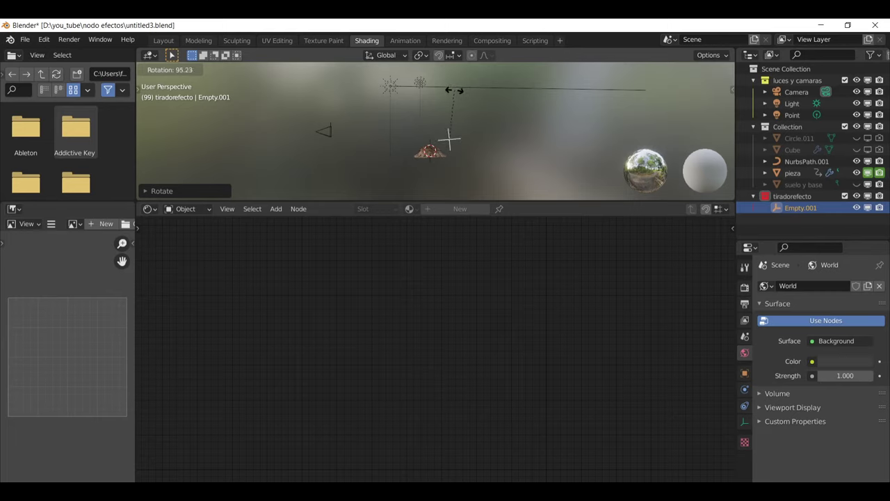
{"action": "left_click", "coordinate": [453, 90]}
{"action": "middle_click_drag", "start_coordinate": [463, 159], "coordinate": [525, 153]}
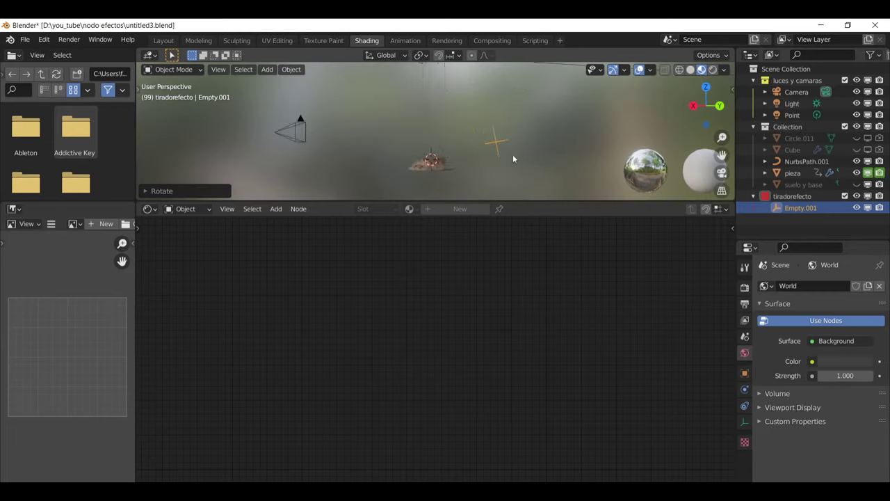
{"action": "key", "text": "KP_1"}
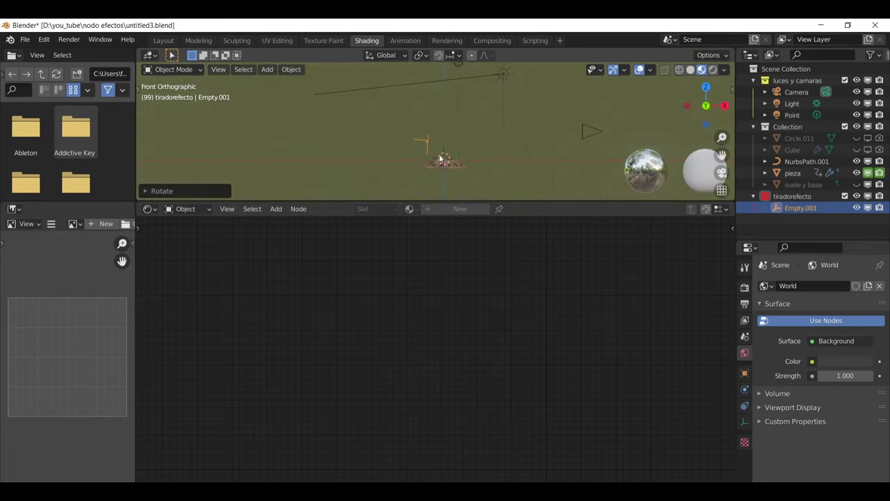
- Raise Empty.001 near the lamp's top and select the trunk to show its nodes
{"action": "key", "text": "g"}
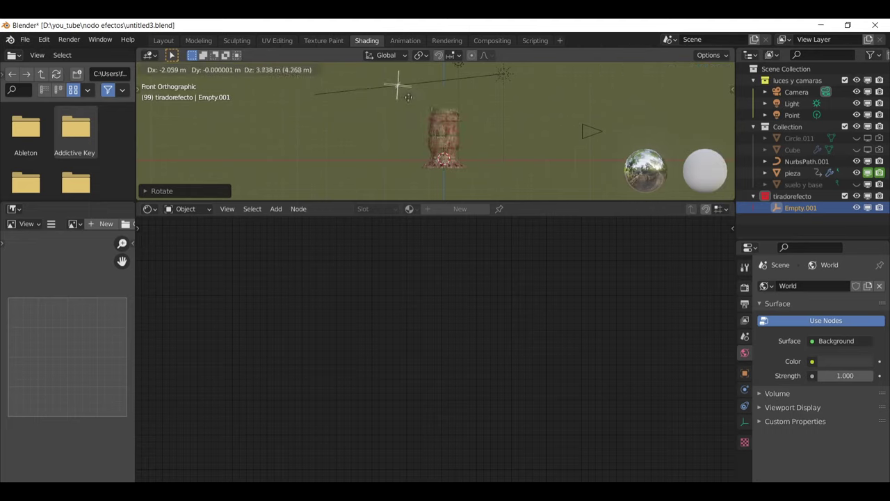
{"action": "left_click", "coordinate": [417, 128]}
{"action": "scroll", "coordinate": [417, 128], "scroll_direction": "up", "scroll_amount": 3}
{"action": "mouse_move", "coordinate": [417, 128]}
{"action": "middle_mouse_down"}
{"action": "mouse_move", "coordinate": [419, 136]}
{"action": "mouse_move", "coordinate": [352, 119]}
{"action": "middle_mouse_up"}
{"action": "scroll", "coordinate": [419, 135], "scroll_direction": "down", "scroll_amount": 2}
{"action": "key", "text": "g"}
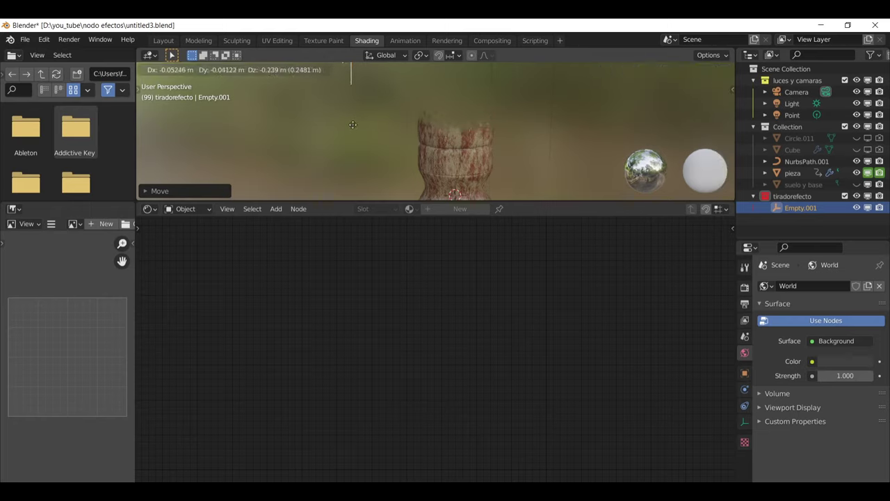
{"action": "left_click", "coordinate": [351, 118]}
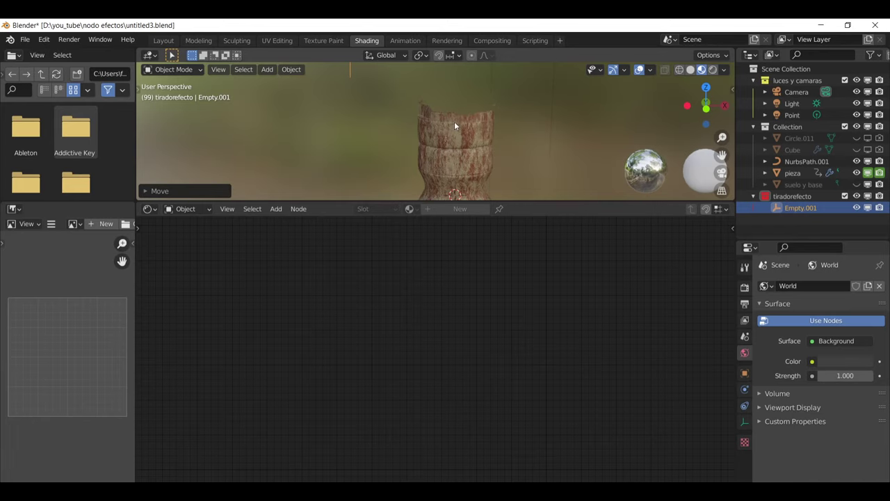
{"action": "left_click", "coordinate": [454, 121]}
{"action": "scroll", "coordinate": [498, 369], "scroll_direction": "up", "scroll_amount": 3}
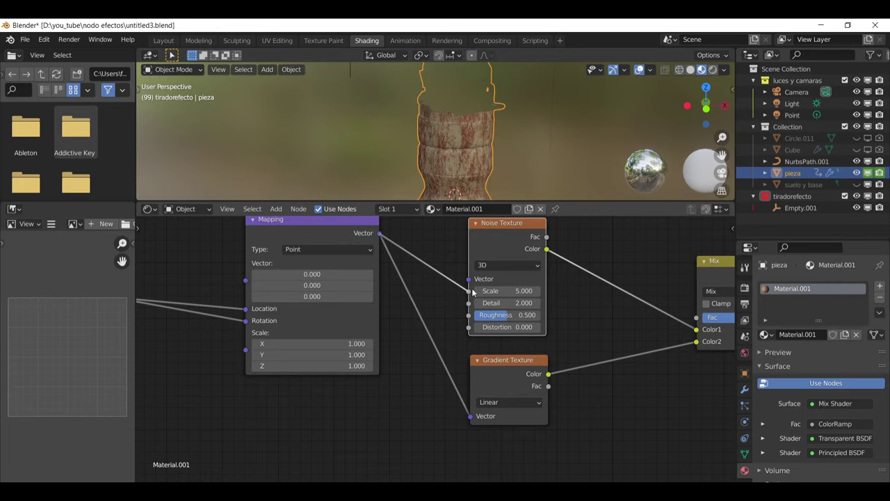
- Move the noise link into Noise Texture Scale and shift Empty.001 downward
{"action": "left_click_drag", "start_coordinate": [468, 279], "coordinate": [469, 290]}
{"action": "scroll", "coordinate": [435, 156], "scroll_direction": "down", "scroll_amount": 3}
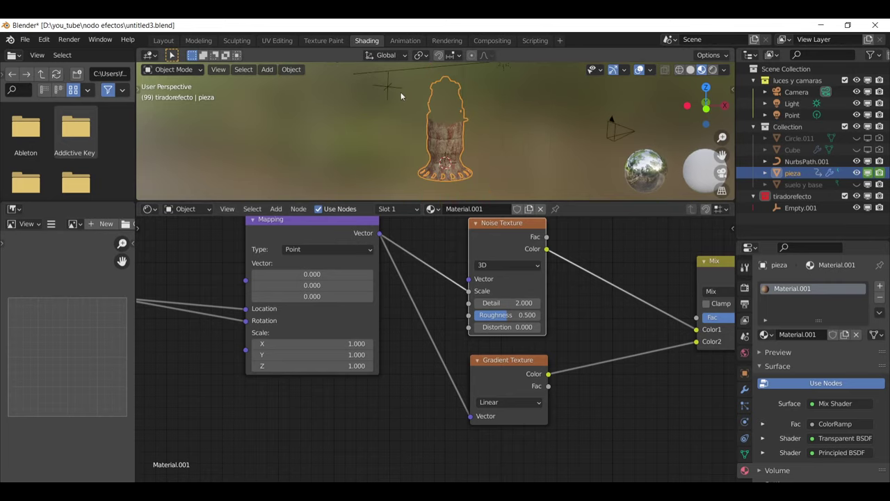
{"action": "left_click", "coordinate": [391, 88]}
{"action": "key", "text": "g"}
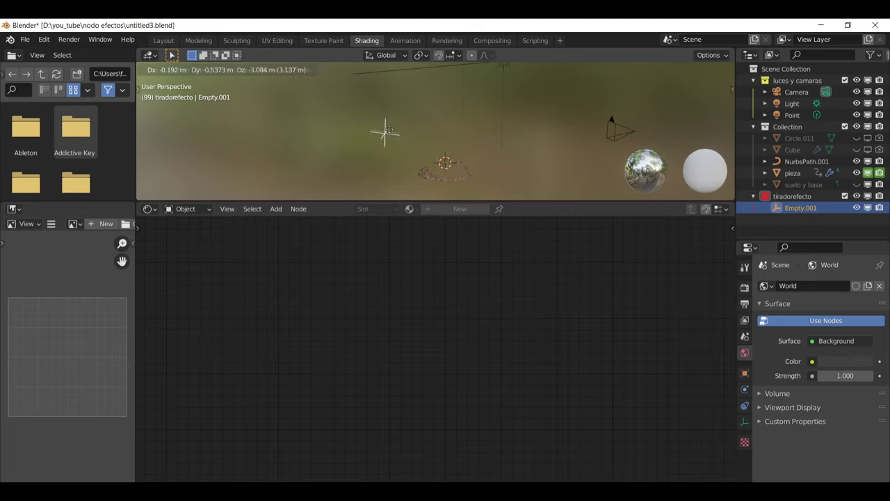
{"action": "left_click", "coordinate": [369, 87]}
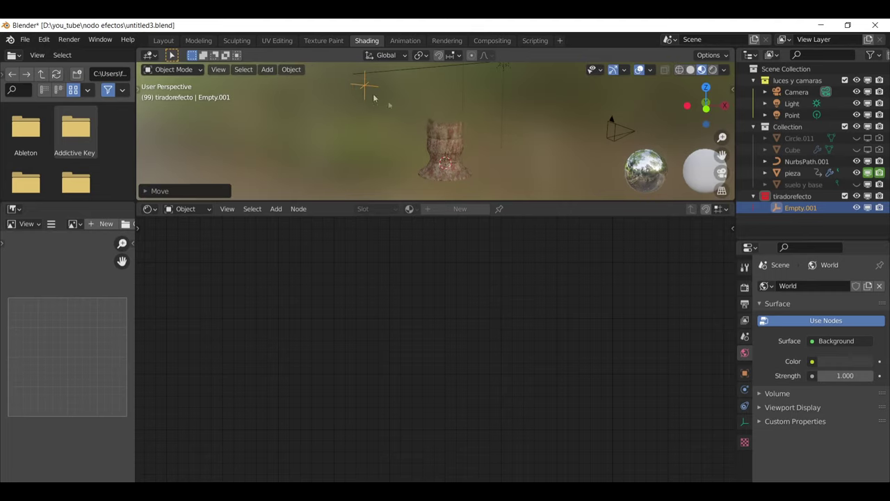
{"action": "scroll", "coordinate": [433, 104], "scroll_direction": "up", "scroll_amount": 2}
{"action": "scroll", "coordinate": [445, 112], "scroll_direction": "up", "scroll_amount": 3}
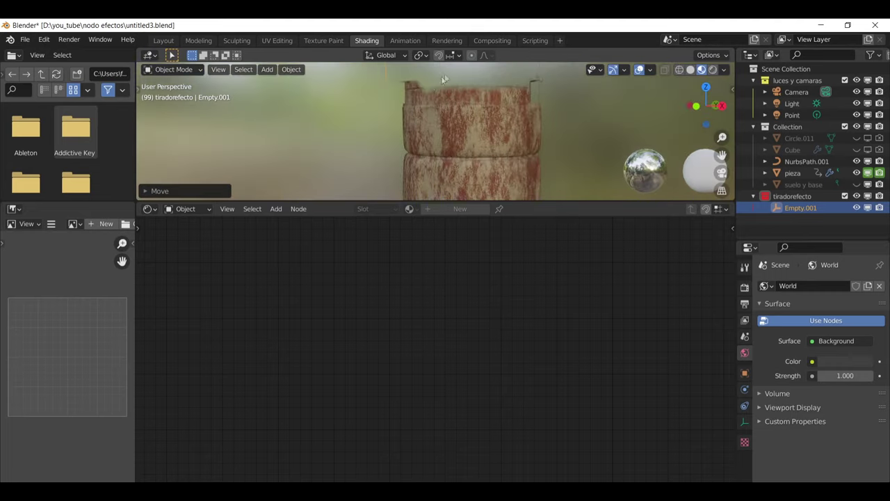
{"action": "scroll", "coordinate": [438, 90], "scroll_direction": "down", "scroll_amount": 1}
- Set Noise Texture Roughness to 1.000 and Detail to 0.000, and raise Distortion
{"action": "left_click", "coordinate": [459, 132]}
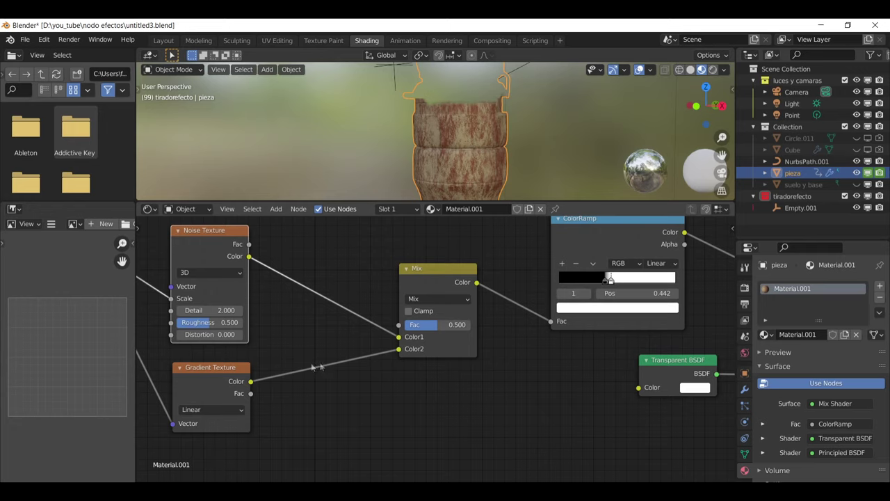
{"action": "left_click_drag", "start_coordinate": [265, 331], "coordinate": [285, 331]}
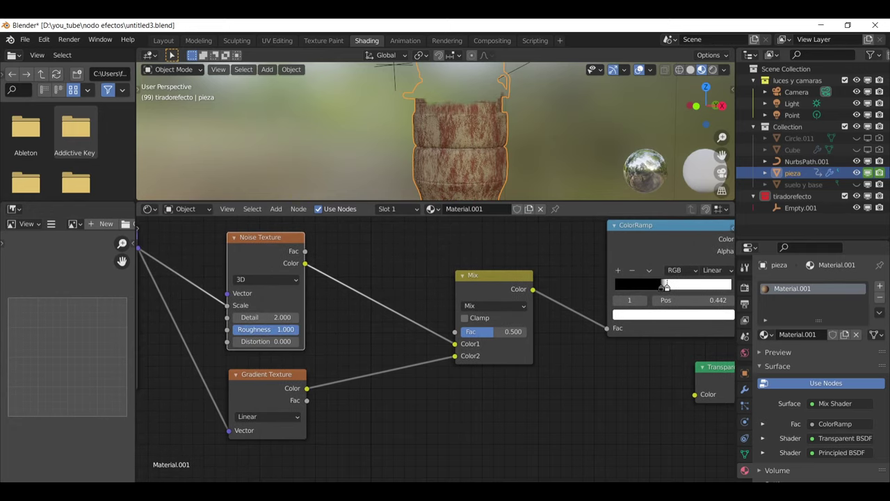
{"action": "left_click_drag", "start_coordinate": [264, 317], "coordinate": [282, 317]}
{"action": "left_click_drag", "start_coordinate": [264, 317], "coordinate": [268, 317]}
{"action": "left_click_drag", "start_coordinate": [257, 341], "coordinate": [282, 341]}
{"action": "left_click_drag", "start_coordinate": [264, 341], "coordinate": [258, 340]}
{"action": "left_click_drag", "start_coordinate": [264, 340], "coordinate": [278, 341]}
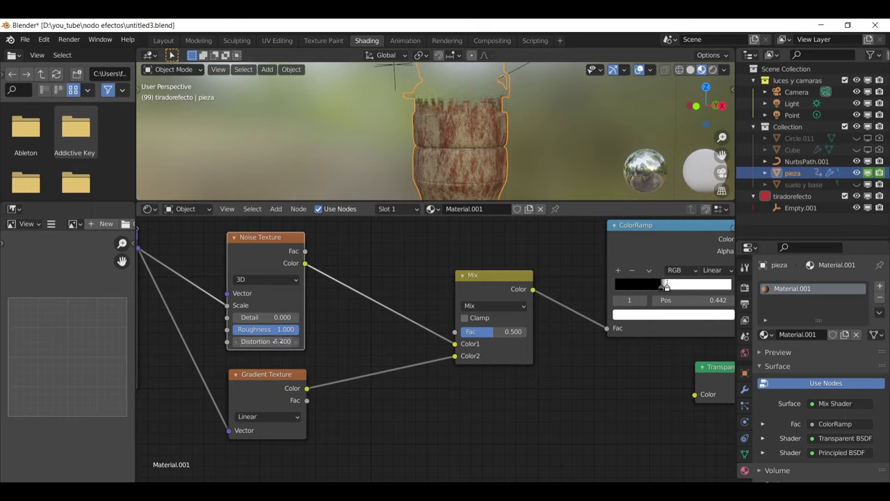
- Reposition Empty.001 so the tower's top dissolves raggedly
{"action": "scroll", "coordinate": [376, 160], "scroll_direction": "down", "scroll_amount": 2}
{"action": "left_click", "coordinate": [395, 83]}
{"action": "key", "text": "g"}
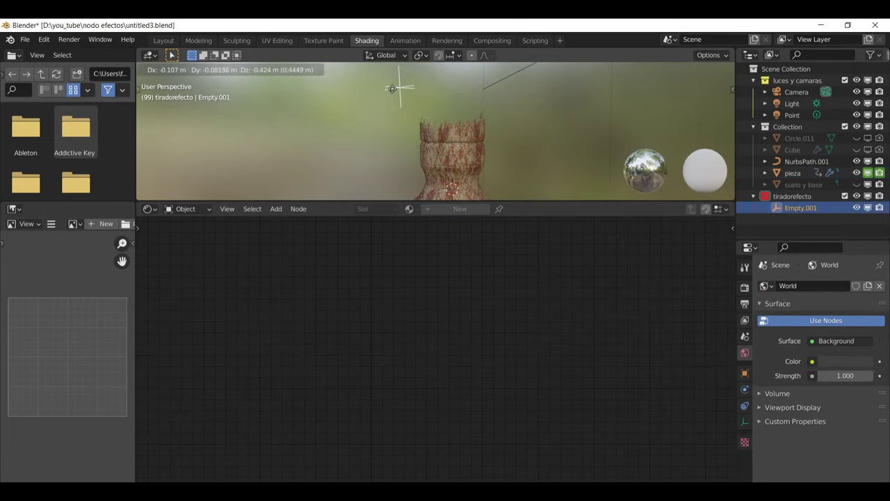
{"action": "left_click", "coordinate": [394, 84]}
{"action": "scroll", "coordinate": [389, 149], "scroll_direction": "down", "scroll_amount": 2}
{"action": "middle_click_drag", "start_coordinate": [394, 149], "coordinate": [483, 140]}
{"action": "scroll", "coordinate": [483, 139], "scroll_direction": "up", "scroll_amount": 3}
{"action": "scroll", "coordinate": [482, 143], "scroll_direction": "up", "scroll_amount": 2}
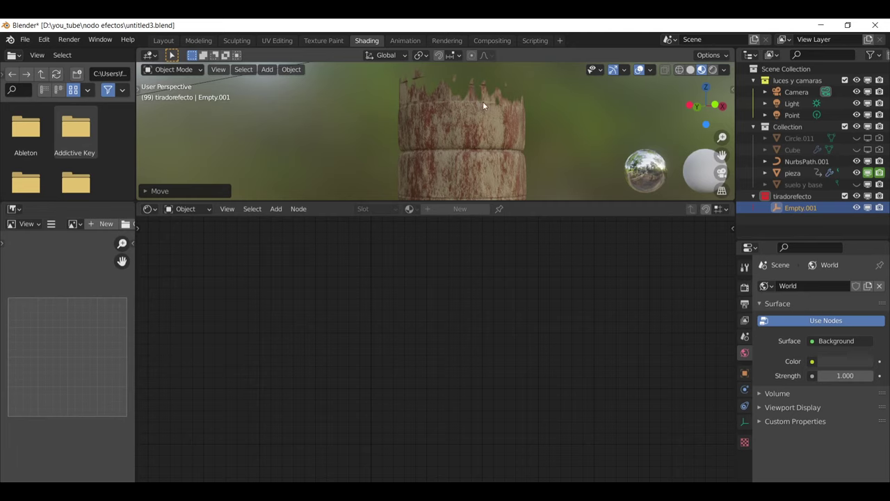
- Zoom out the tower's node tree and space out the Noise and Gradient Texture nodes
{"action": "left_click", "coordinate": [508, 102]}
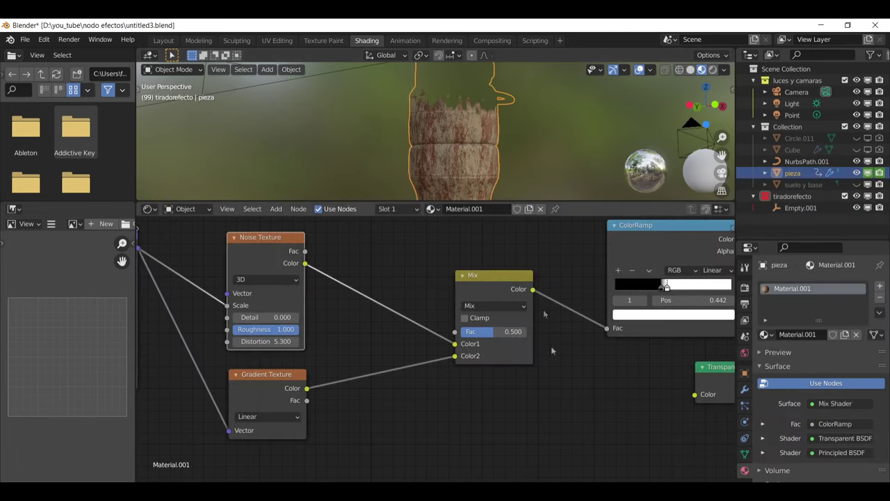
{"action": "scroll", "coordinate": [549, 347], "scroll_direction": "down", "scroll_amount": 2}
{"action": "scroll", "coordinate": [555, 390], "scroll_direction": "down", "scroll_amount": 1}
{"action": "scroll", "coordinate": [555, 386], "scroll_direction": "down", "scroll_amount": 1}
{"action": "scroll", "coordinate": [467, 359], "scroll_direction": "down", "scroll_amount": 1}
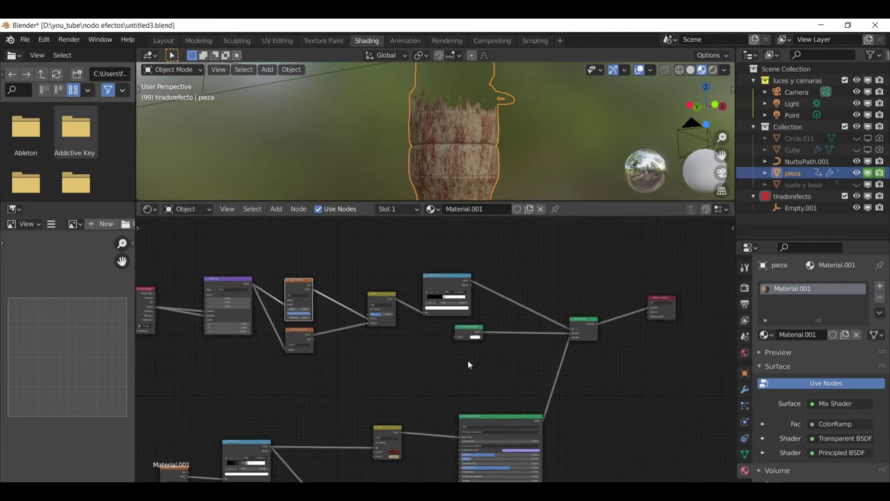
{"action": "left_click_drag", "start_coordinate": [470, 330], "coordinate": [506, 361]}
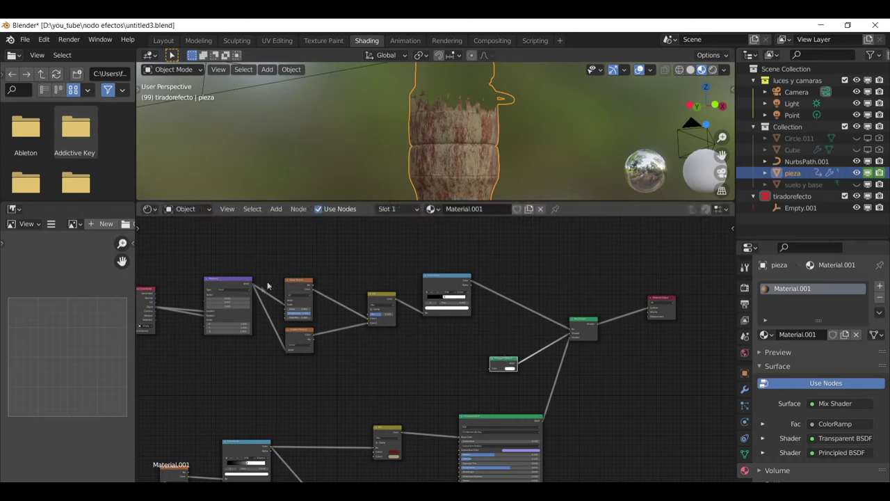
{"action": "left_click_drag", "start_coordinate": [294, 282], "coordinate": [291, 254]}
{"action": "mouse_move", "coordinate": [304, 330]}
{"action": "left_mouse_down"}
{"action": "mouse_move", "coordinate": [295, 312]}
{"action": "mouse_move", "coordinate": [303, 322]}
{"action": "left_mouse_up"}
{"action": "middle_click_drag", "start_coordinate": [463, 364], "coordinate": [418, 352]}
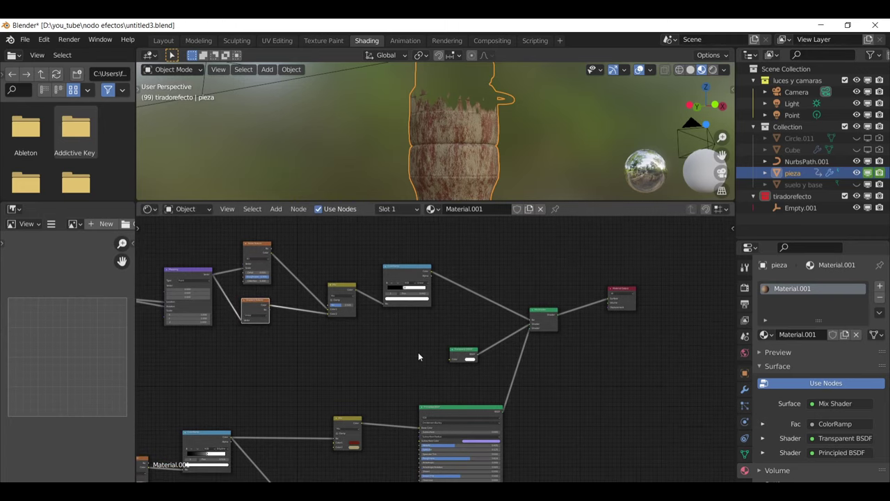
- Place the Transparent BSDF node left of and level with the Mix Shader
{"action": "scroll", "coordinate": [418, 352], "scroll_direction": "up", "scroll_amount": 1}
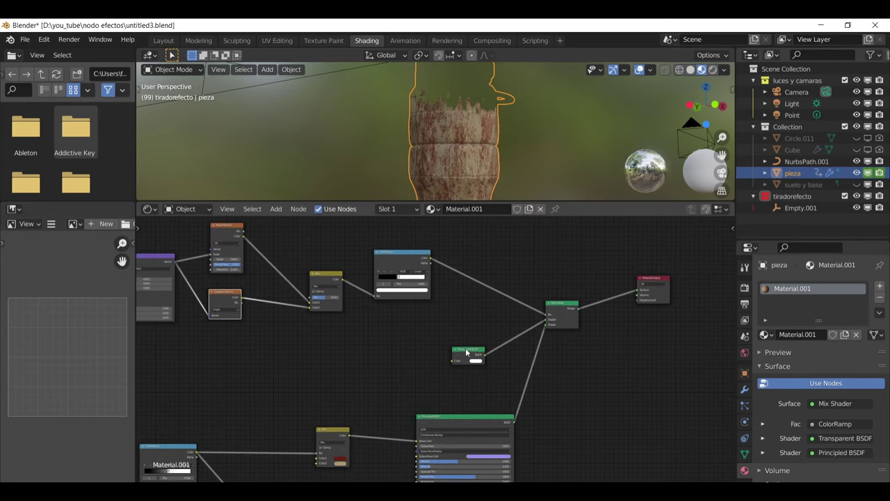
{"action": "left_click_drag", "start_coordinate": [466, 352], "coordinate": [397, 326]}
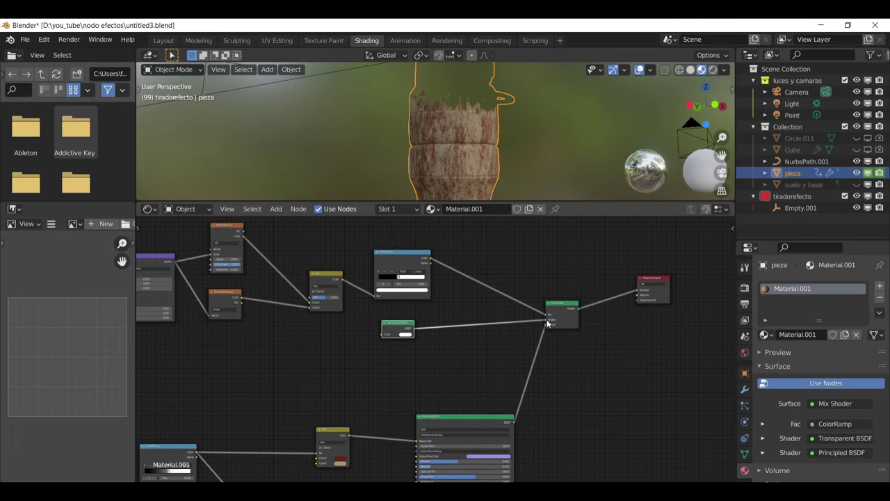
{"action": "left_click_drag", "start_coordinate": [389, 324], "coordinate": [383, 324]}
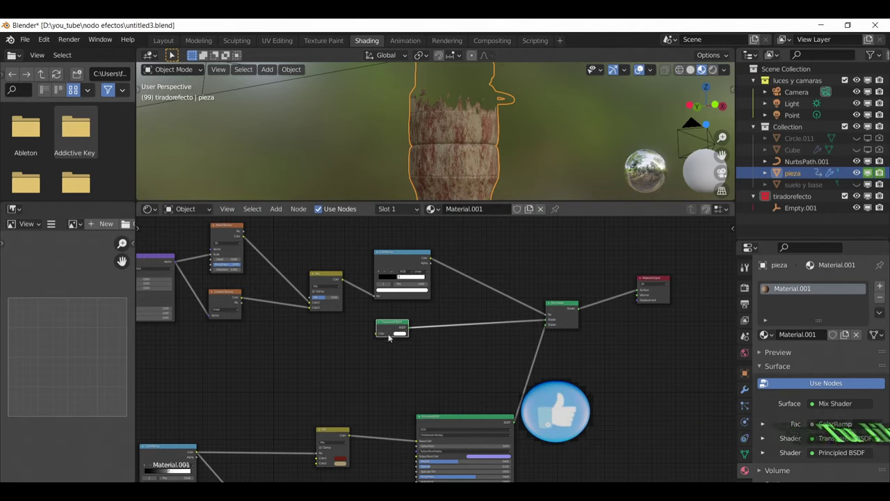
{"action": "left_click", "coordinate": [564, 308]}
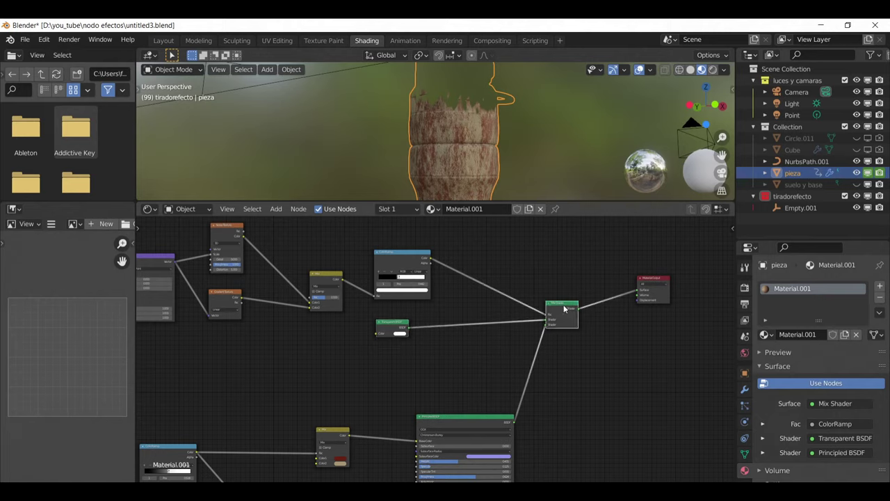
- Drop a duplicate Mix Shader onto the Transparent BSDF link and rearrange it beside the ColorRamp
{"action": "key", "text": "shift+d"}
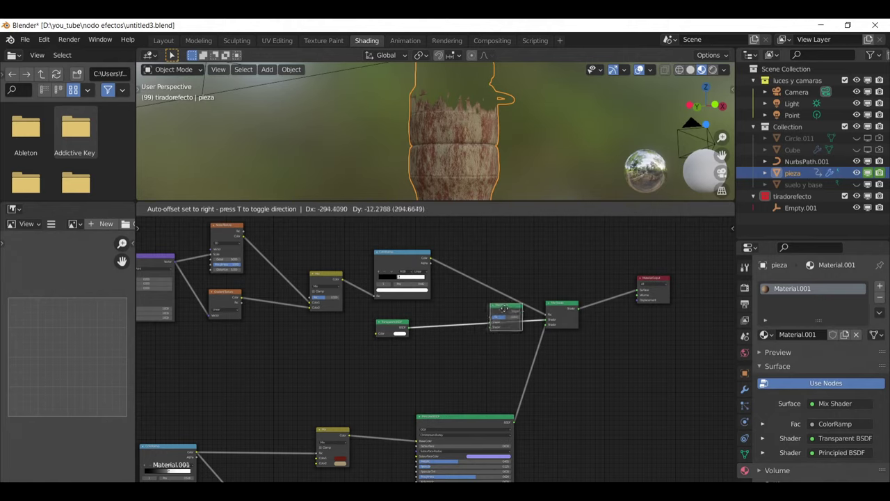
{"action": "left_click", "coordinate": [486, 326]}
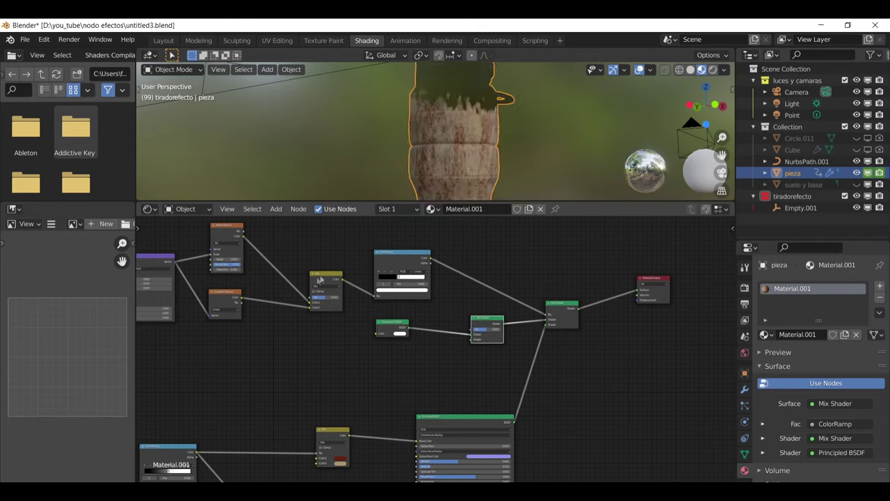
{"action": "left_click_drag", "start_coordinate": [321, 280], "coordinate": [300, 277]}
{"action": "mouse_move", "coordinate": [389, 259]}
{"action": "left_mouse_down"}
{"action": "mouse_move", "coordinate": [372, 261]}
{"action": "mouse_move", "coordinate": [472, 334]}
{"action": "left_mouse_up"}
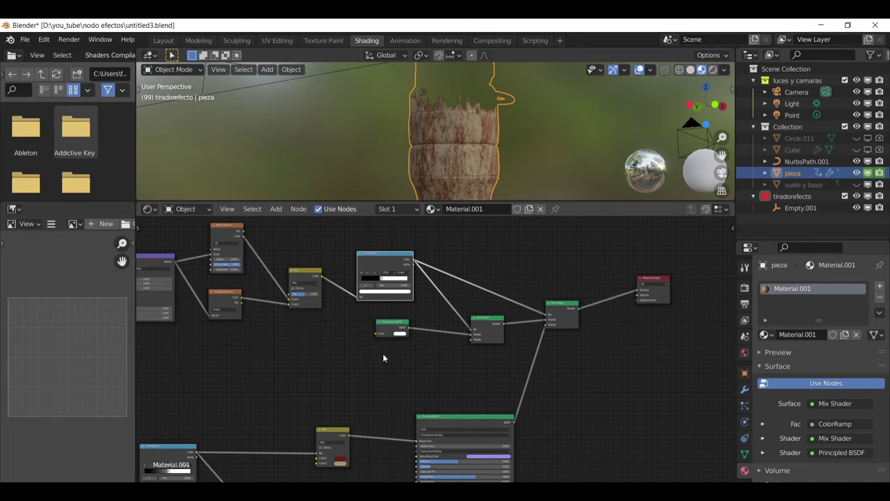
{"action": "scroll", "coordinate": [383, 356], "scroll_direction": "up", "scroll_amount": 1}
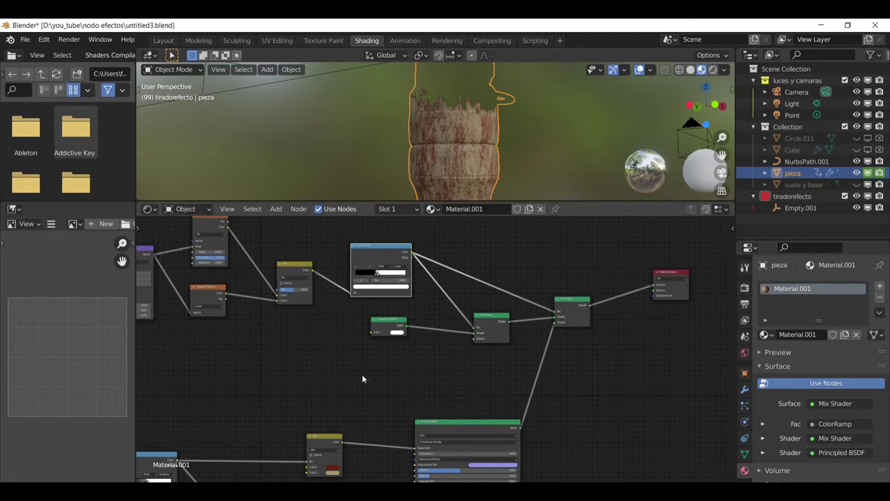
{"action": "key", "text": "shift+a"}
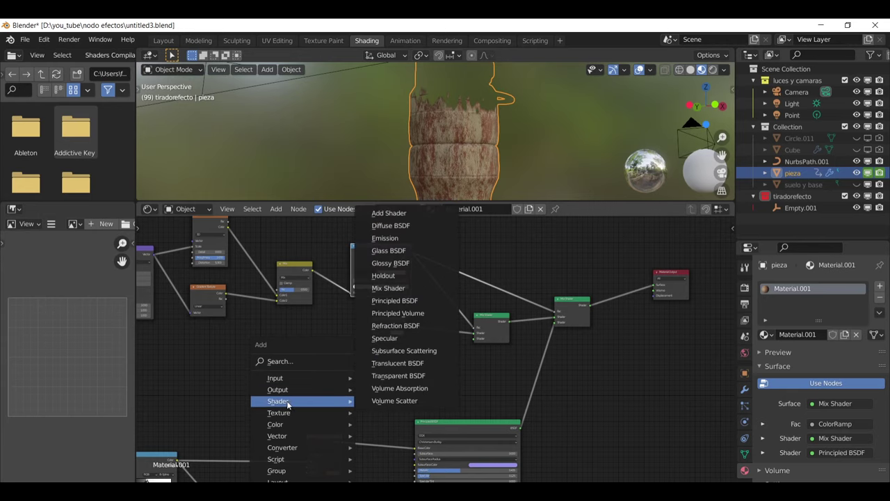
- Add an Emission node below Transparent BSDF and link it into the new Mix Shader
{"action": "left_click", "coordinate": [401, 239]}
{"action": "left_click", "coordinate": [378, 354]}
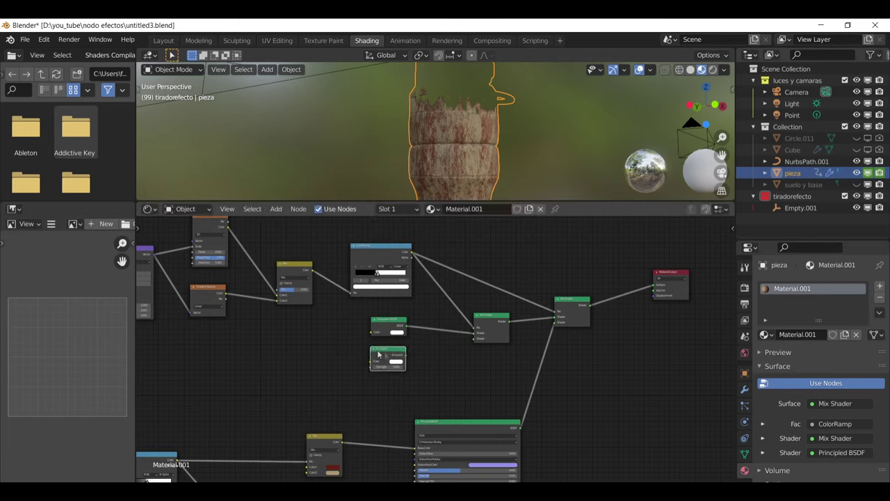
{"action": "left_click_drag", "start_coordinate": [470, 345], "coordinate": [475, 340]}
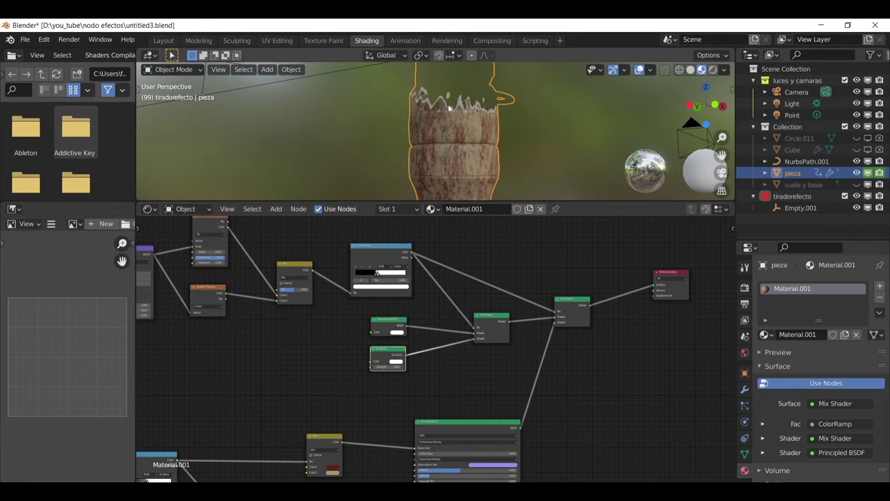
- Set Emission Strength to 10.2 and preview the glow in Rendered shading
{"action": "scroll", "coordinate": [427, 359], "scroll_direction": "up", "scroll_amount": 4}
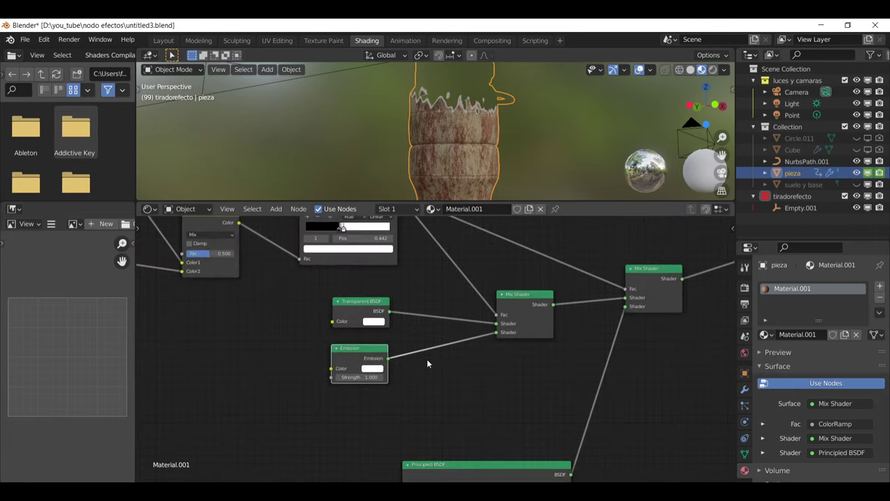
{"action": "left_click_drag", "start_coordinate": [319, 386], "coordinate": [383, 387]}
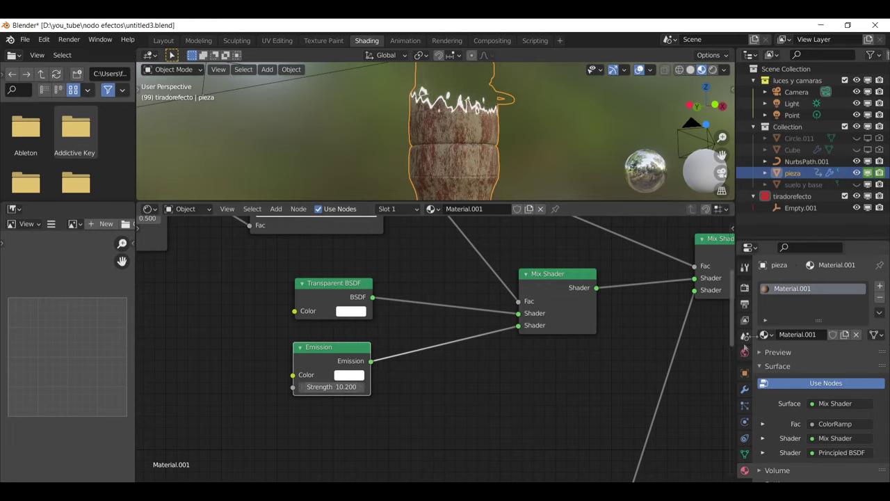
{"action": "left_click", "coordinate": [711, 69]}
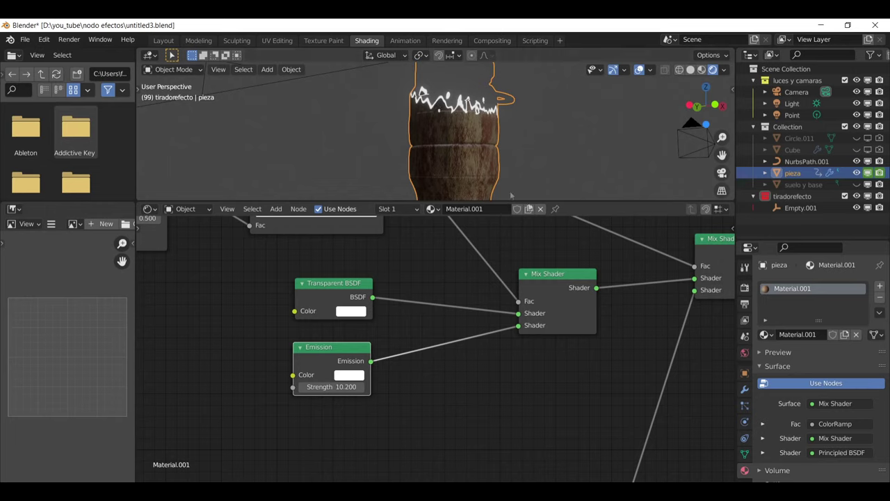
{"action": "left_click", "coordinate": [744, 286]}
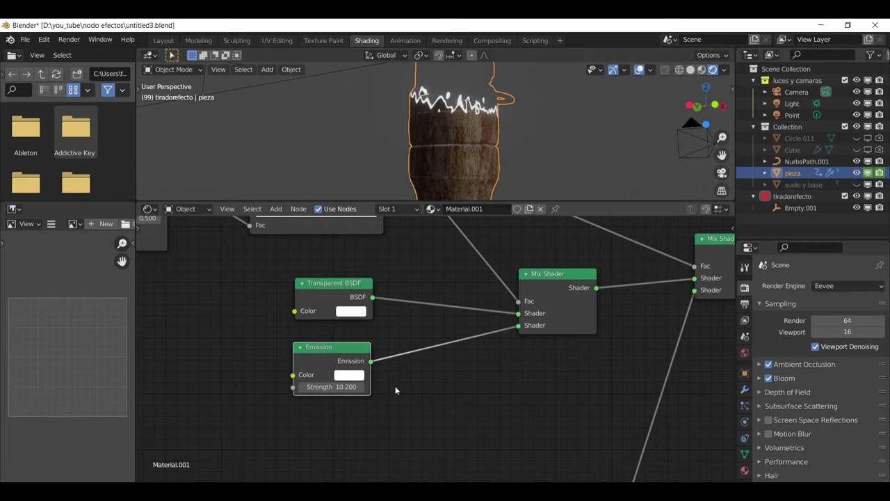
- Adjust the ColorRamp to make the glowing edge a thin band
{"action": "scroll", "coordinate": [407, 319], "scroll_direction": "down", "scroll_amount": 1}
{"action": "middle_click_drag", "start_coordinate": [408, 318], "coordinate": [406, 362]}
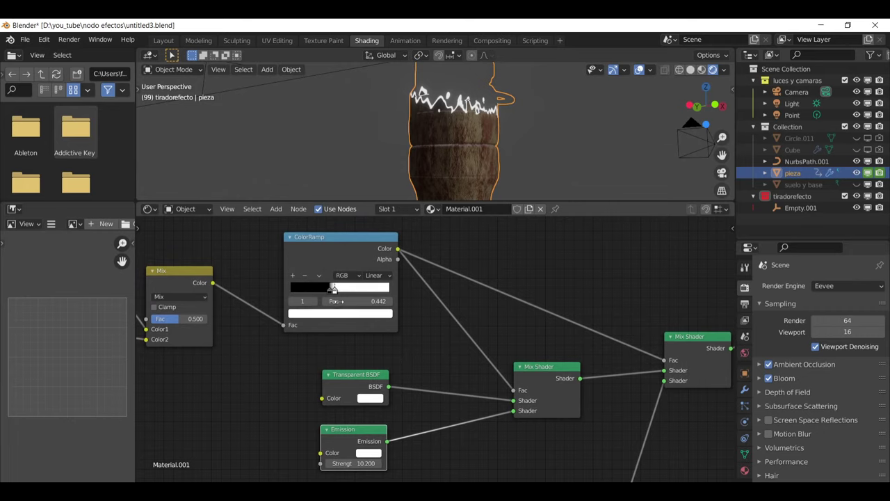
{"action": "left_click_drag", "start_coordinate": [335, 291], "coordinate": [361, 288]}
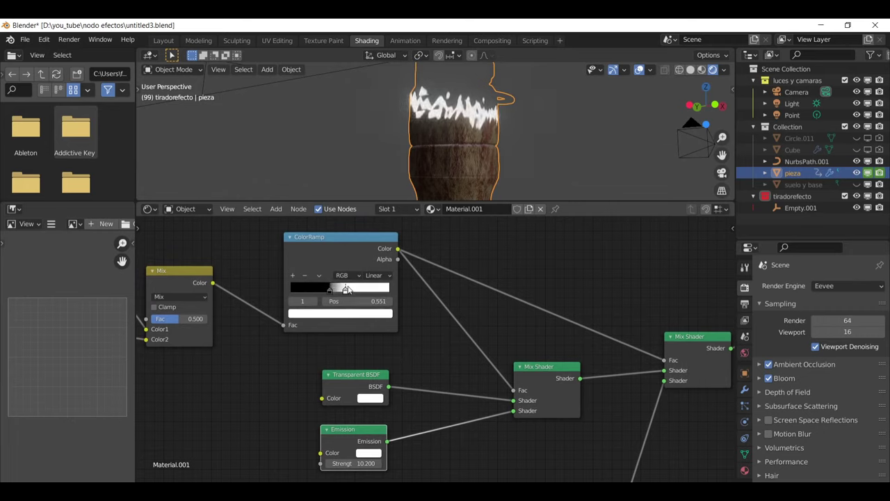
{"action": "left_click_drag", "start_coordinate": [361, 288], "coordinate": [337, 291]}
{"action": "mouse_move", "coordinate": [445, 136]}
{"action": "middle_mouse_down"}
{"action": "mouse_move", "coordinate": [672, 136]}
{"action": "mouse_move", "coordinate": [509, 148]}
{"action": "mouse_move", "coordinate": [461, 135]}
{"action": "middle_mouse_up"}
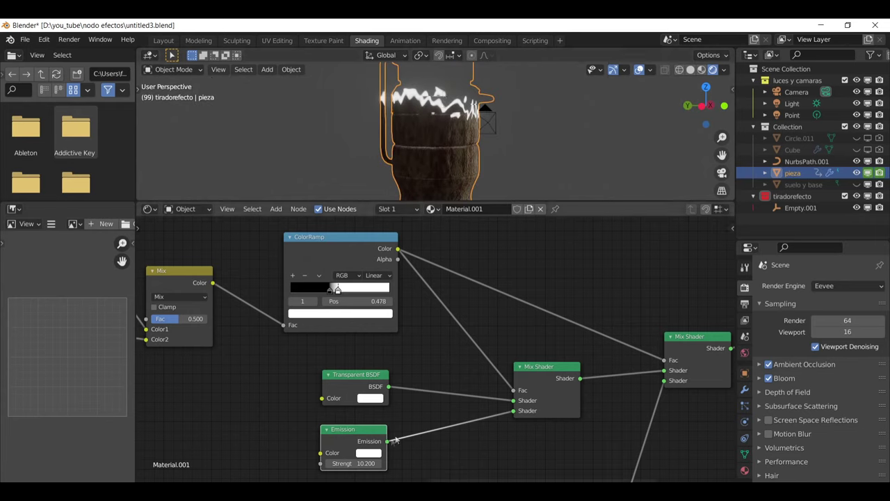
- Make the emission colour red and raise its Strength to 90.2
{"action": "left_click", "coordinate": [368, 453]}
{"action": "left_click", "coordinate": [394, 384]}
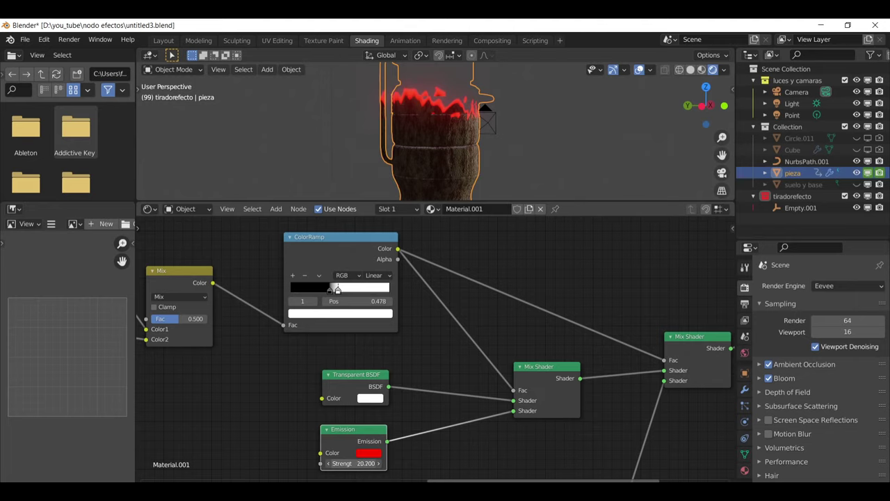
{"action": "mouse_move", "coordinate": [354, 463]}
{"action": "left_mouse_down"}
{"action": "mouse_move", "coordinate": [389, 463]}
{"action": "mouse_move", "coordinate": [356, 463]}
{"action": "left_mouse_up"}
{"action": "middle_click_drag", "start_coordinate": [417, 123], "coordinate": [430, 141]}
{"action": "scroll", "coordinate": [431, 304], "scroll_direction": "down", "scroll_amount": 2}
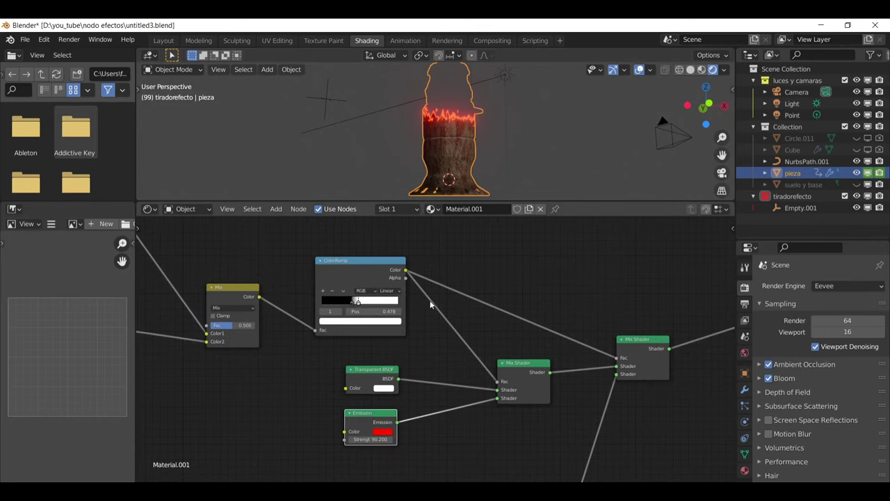
- Switch the Noise Texture node's dimensions from 3D to 4D
{"action": "scroll", "coordinate": [431, 304], "scroll_direction": "down", "scroll_amount": 2}
{"action": "mouse_move", "coordinate": [452, 149]}
{"action": "middle_mouse_down"}
{"action": "mouse_move", "coordinate": [486, 163]}
{"action": "mouse_move", "coordinate": [480, 178]}
{"action": "middle_mouse_up"}
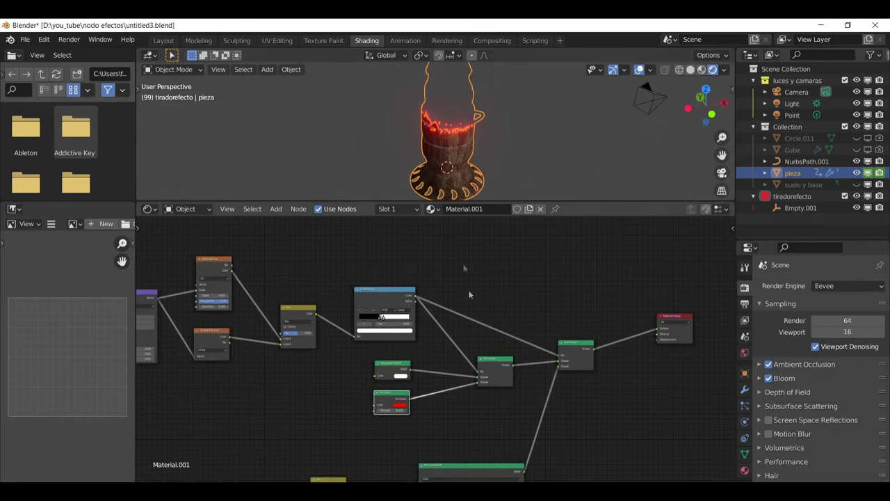
{"action": "middle_click_drag", "start_coordinate": [491, 345], "coordinate": [643, 341]}
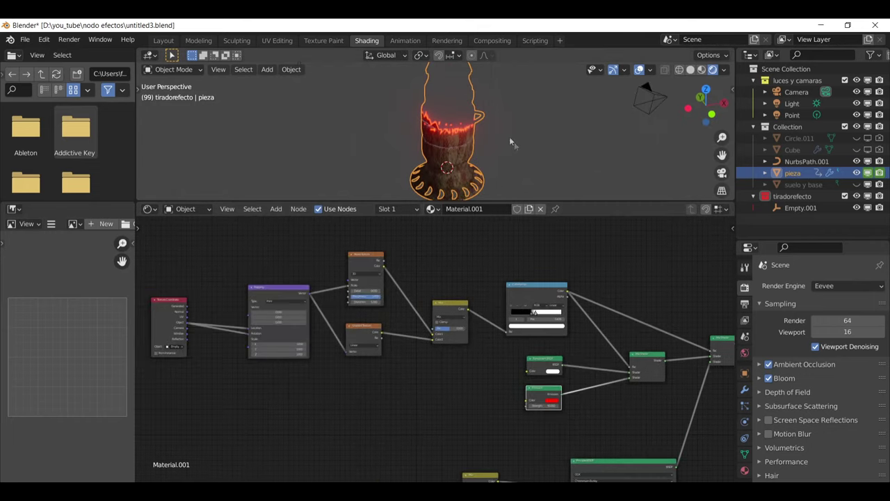
{"action": "scroll", "coordinate": [441, 133], "scroll_direction": "up", "scroll_amount": 2}
{"action": "scroll", "coordinate": [452, 133], "scroll_direction": "up", "scroll_amount": 2}
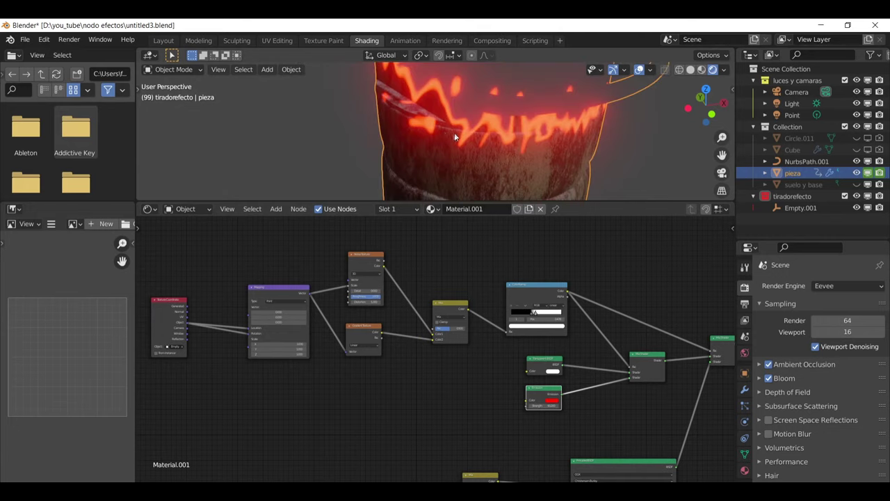
{"action": "scroll", "coordinate": [473, 118], "scroll_direction": "up", "scroll_amount": 2}
{"action": "scroll", "coordinate": [364, 284], "scroll_direction": "up", "scroll_amount": 2}
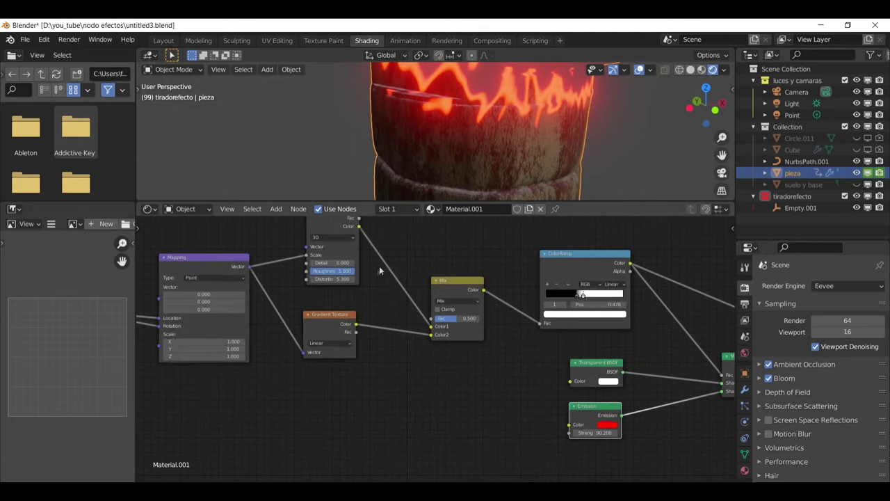
{"action": "middle_click_drag", "start_coordinate": [334, 256], "coordinate": [360, 308]}
{"action": "left_click", "coordinate": [361, 306]}
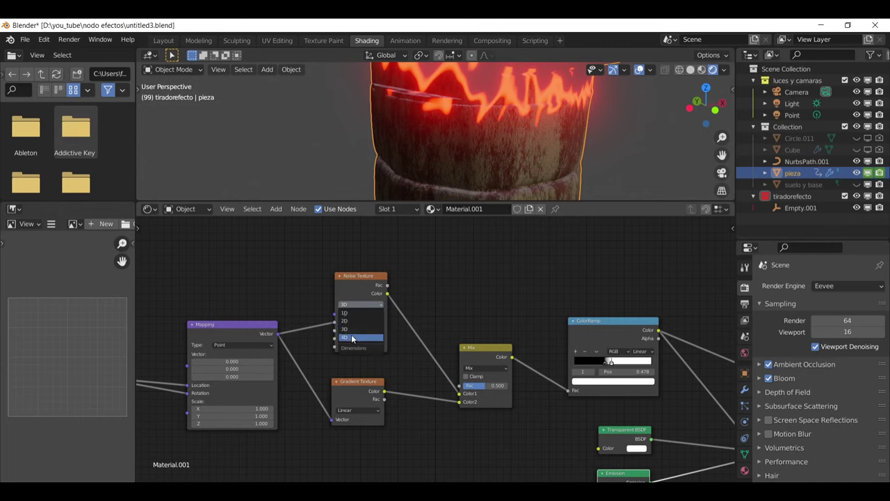
{"action": "left_click", "coordinate": [351, 336]}
- Orbit the lamp to inspect the thin jagged glowing band, then return to the shader nodes
{"action": "scroll", "coordinate": [484, 135], "scroll_direction": "down", "scroll_amount": 3}
{"action": "mouse_move", "coordinate": [484, 135]}
{"action": "middle_mouse_down"}
{"action": "mouse_move", "coordinate": [476, 95]}
{"action": "mouse_move", "coordinate": [503, 105]}
{"action": "mouse_move", "coordinate": [334, 87]}
{"action": "middle_mouse_up"}
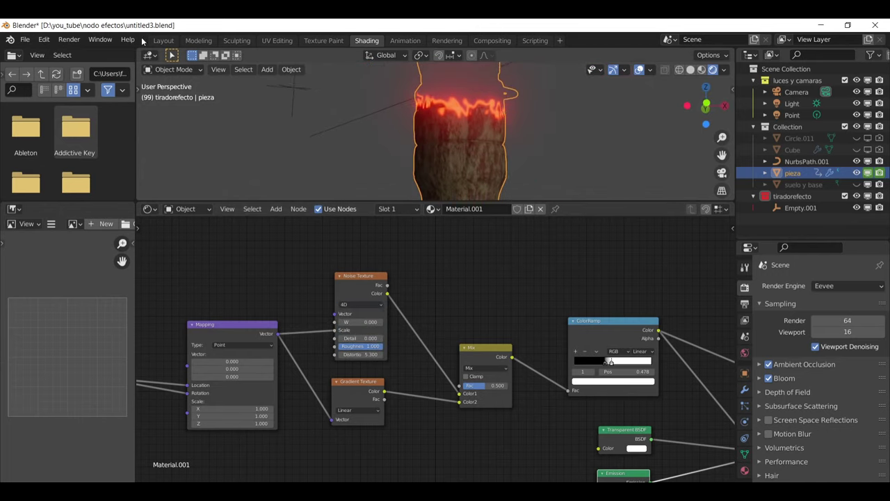
{"action": "right_click", "coordinate": [158, 176], "text": "shift"}
{"action": "mouse_move", "coordinate": [485, 332]}
{"action": "middle_mouse_down"}
{"action": "mouse_move", "coordinate": [318, 479]}
{"action": "mouse_move", "coordinate": [504, 377]}
{"action": "mouse_move", "coordinate": [429, 395]}
{"action": "middle_mouse_up"}
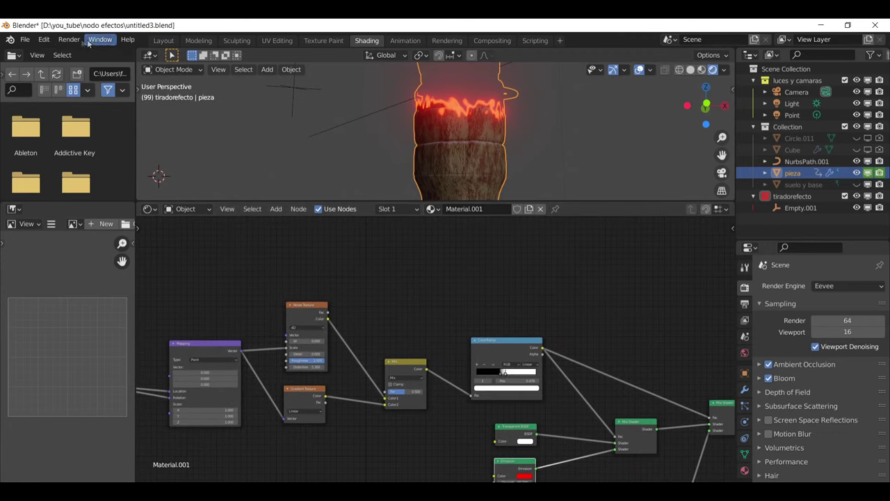
- Show the Layout workspace in Rendered shading with the 'suelo y base' floor and backdrop visible
{"action": "left_click", "coordinate": [165, 41]}
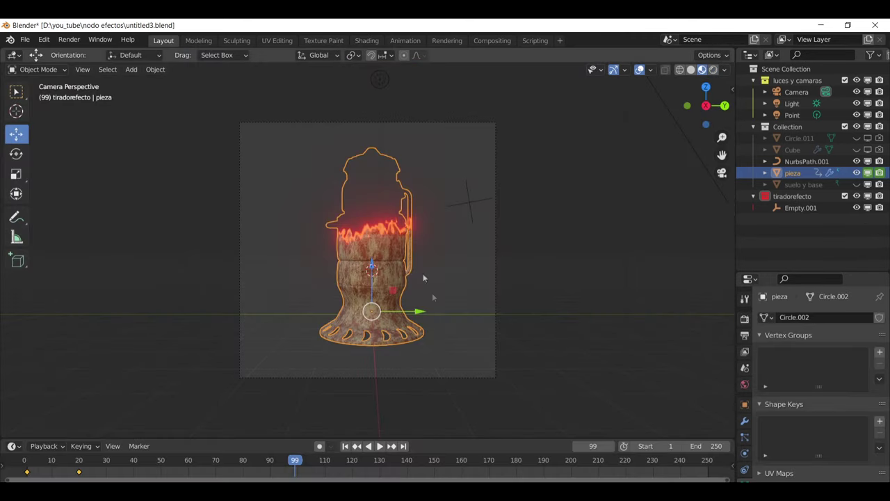
{"action": "left_click", "coordinate": [713, 70]}
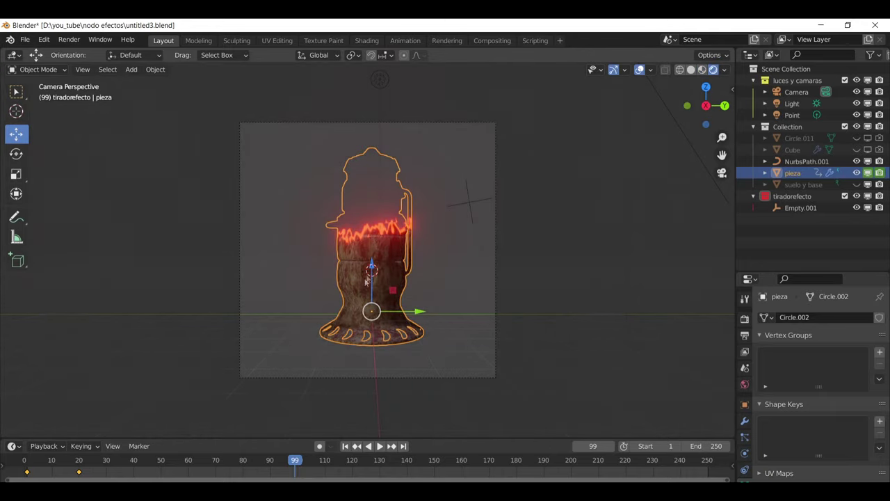
{"action": "left_click", "coordinate": [857, 184]}
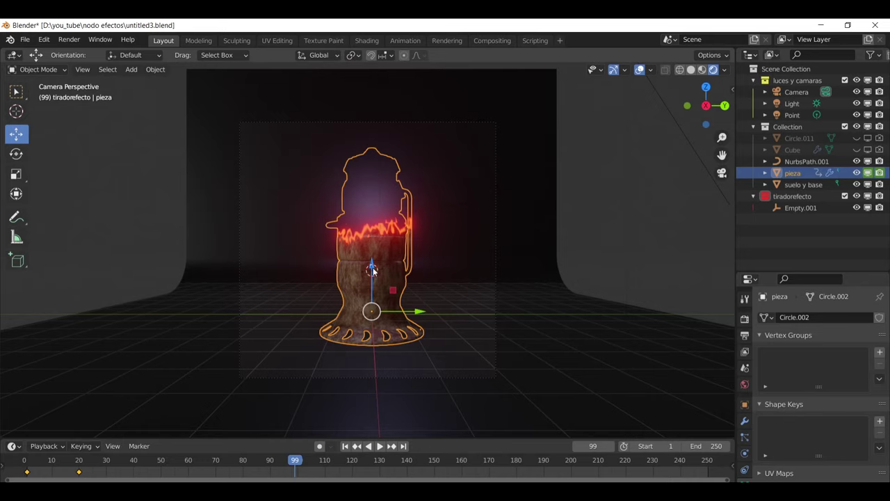
- Move the lamp vertically, select Empty.001, and check the front and camera views
{"action": "key", "text": "g"}
{"action": "key", "text": "z"}
{"action": "left_click", "coordinate": [435, 292]}
{"action": "middle_click_drag", "start_coordinate": [427, 298], "coordinate": [513, 309]}
{"action": "left_click", "coordinate": [208, 152]}
{"action": "middle_click_drag", "start_coordinate": [208, 152], "coordinate": [300, 216]}
{"action": "key", "text": "KP_1"}
{"action": "key", "text": "KP_0"}
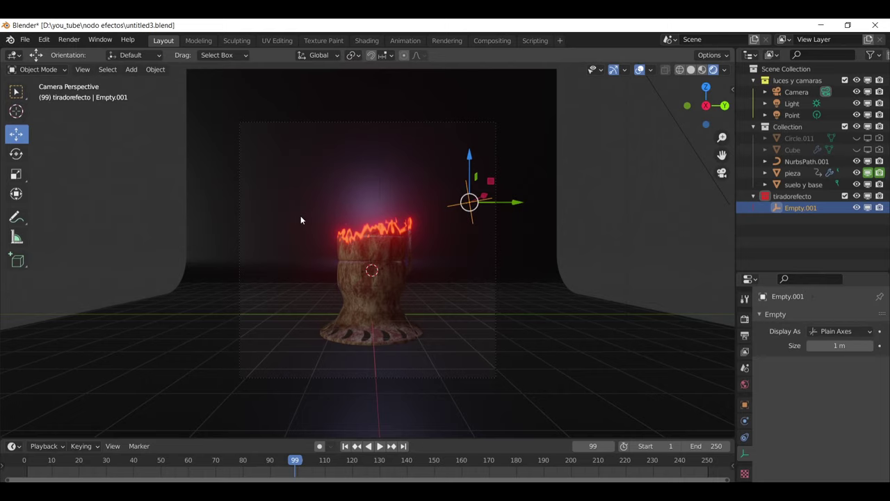
- Lower Empty.001 about 4.6 m along Z so the 'pieza' lamp dissolves completely
{"action": "key", "text": "g"}
{"action": "key", "text": "z"}
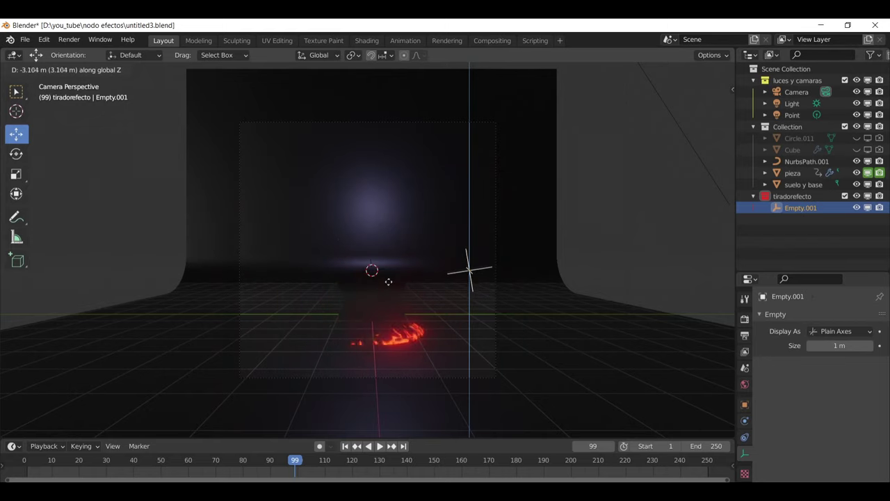
{"action": "left_click", "coordinate": [398, 324]}
{"action": "mouse_move", "coordinate": [398, 324]}
{"action": "middle_mouse_down"}
{"action": "mouse_move", "coordinate": [304, 306]}
{"action": "mouse_move", "coordinate": [341, 364]}
{"action": "mouse_move", "coordinate": [381, 350]}
{"action": "mouse_move", "coordinate": [387, 316]}
{"action": "mouse_move", "coordinate": [381, 342]}
{"action": "mouse_move", "coordinate": [365, 326]}
{"action": "middle_mouse_up"}
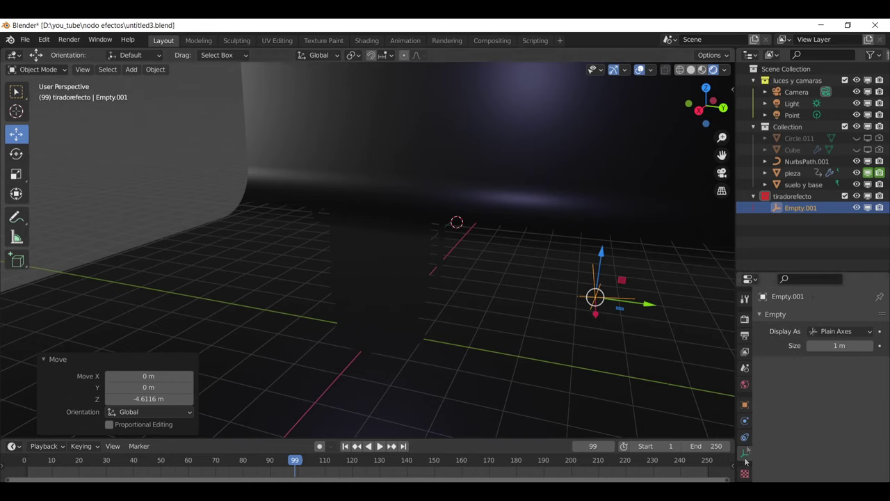
{"action": "left_click", "coordinate": [414, 295]}
{"action": "scroll", "coordinate": [771, 411], "scroll_direction": "down", "scroll_amount": 3}
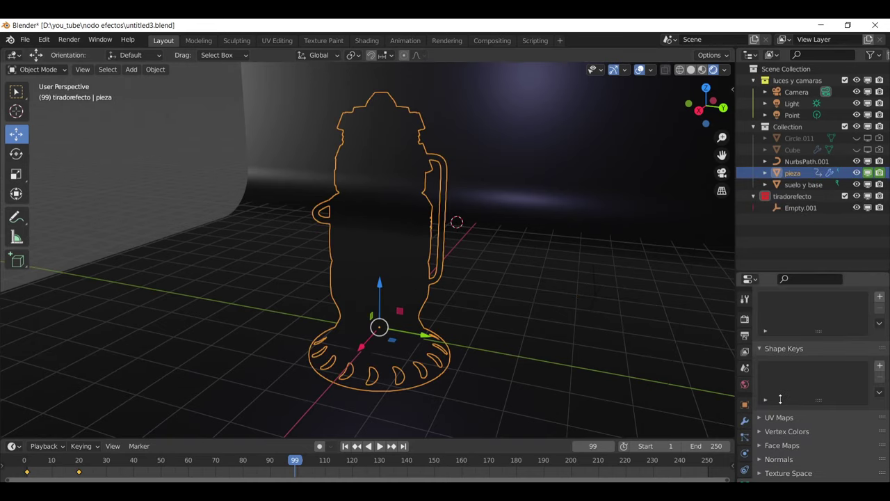
- Show Material.001's settings with Alpha Clip blending and Alpha Hashed shadows, toggling camera view
{"action": "scroll", "coordinate": [770, 411], "scroll_direction": "down", "scroll_amount": 2}
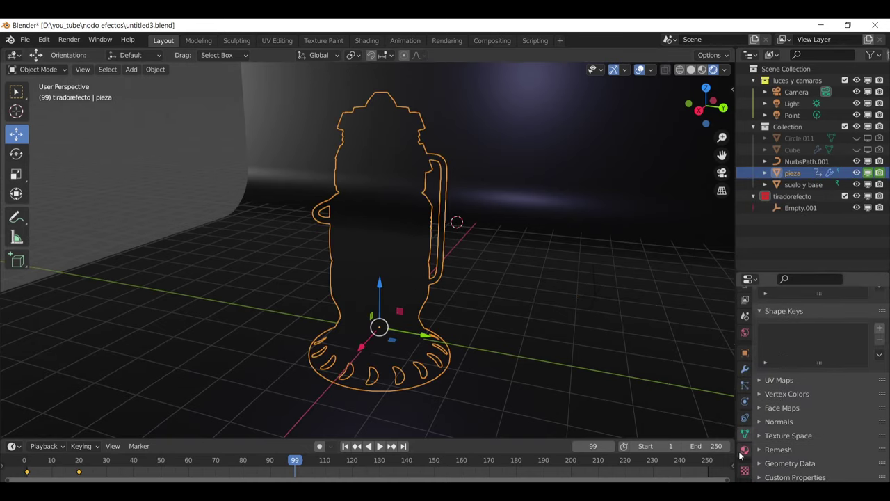
{"action": "left_click", "coordinate": [744, 450]}
{"action": "scroll", "coordinate": [809, 430], "scroll_direction": "down", "scroll_amount": 4}
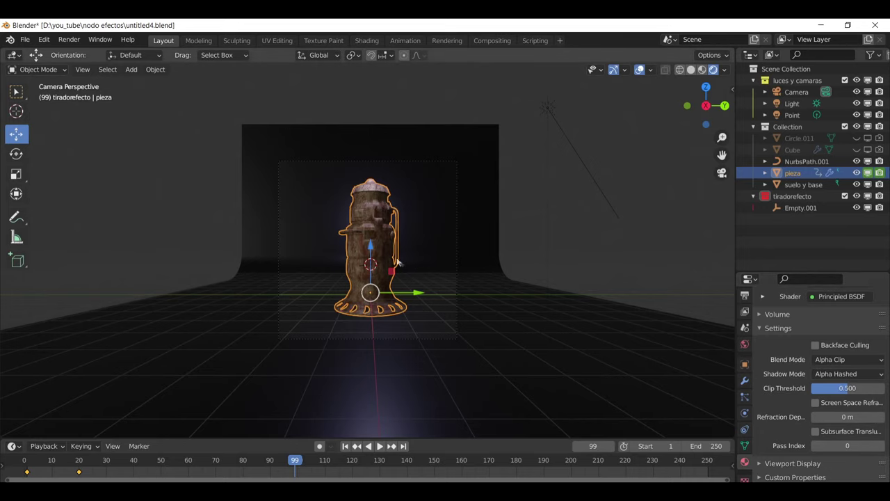
{"action": "key", "text": "KP_0"}
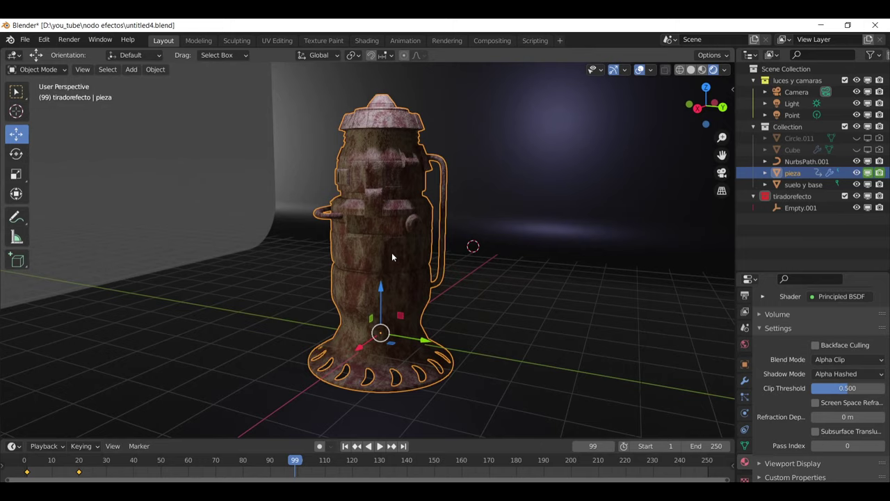
{"action": "key", "text": "KP_0"}
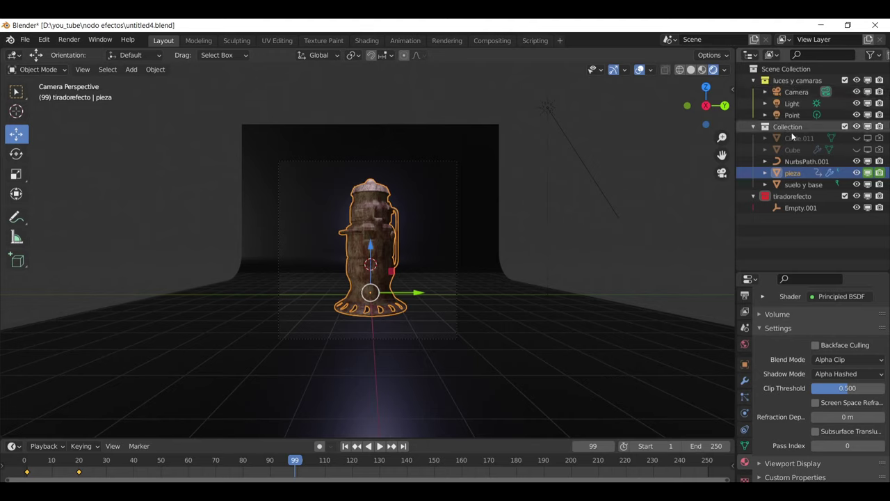
{"action": "left_click", "coordinate": [787, 207]}
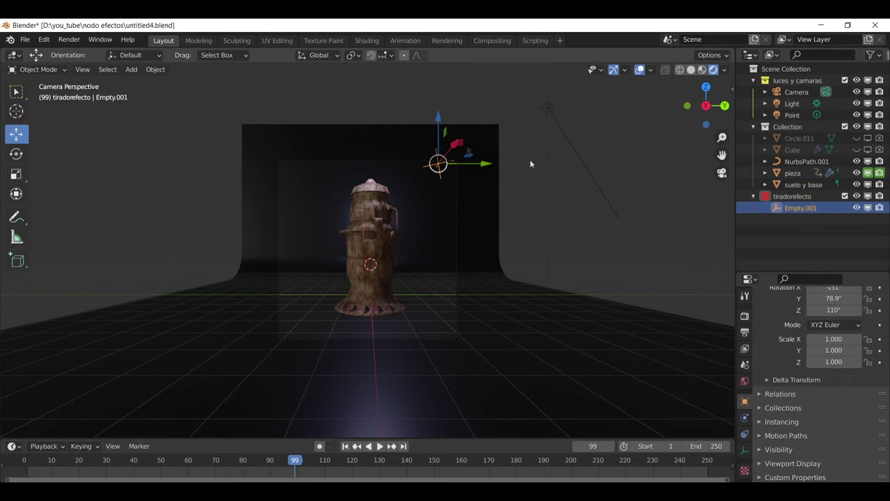
- Drag Empty.001's Z arrow down 5.09 m, leaving only the lamp base burning red
{"action": "mouse_move", "coordinate": [439, 113]}
{"action": "left_mouse_down"}
{"action": "mouse_move", "coordinate": [482, 225]}
{"action": "mouse_move", "coordinate": [480, 202]}
{"action": "mouse_move", "coordinate": [516, 121]}
{"action": "mouse_move", "coordinate": [540, 188]}
{"action": "mouse_move", "coordinate": [533, 183]}
{"action": "mouse_move", "coordinate": [544, 111]}
{"action": "mouse_move", "coordinate": [564, 191]}
{"action": "left_mouse_up"}
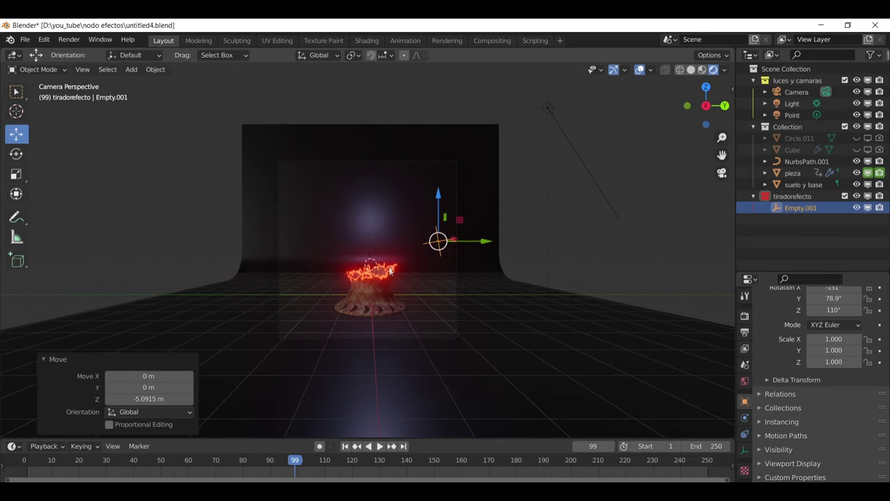